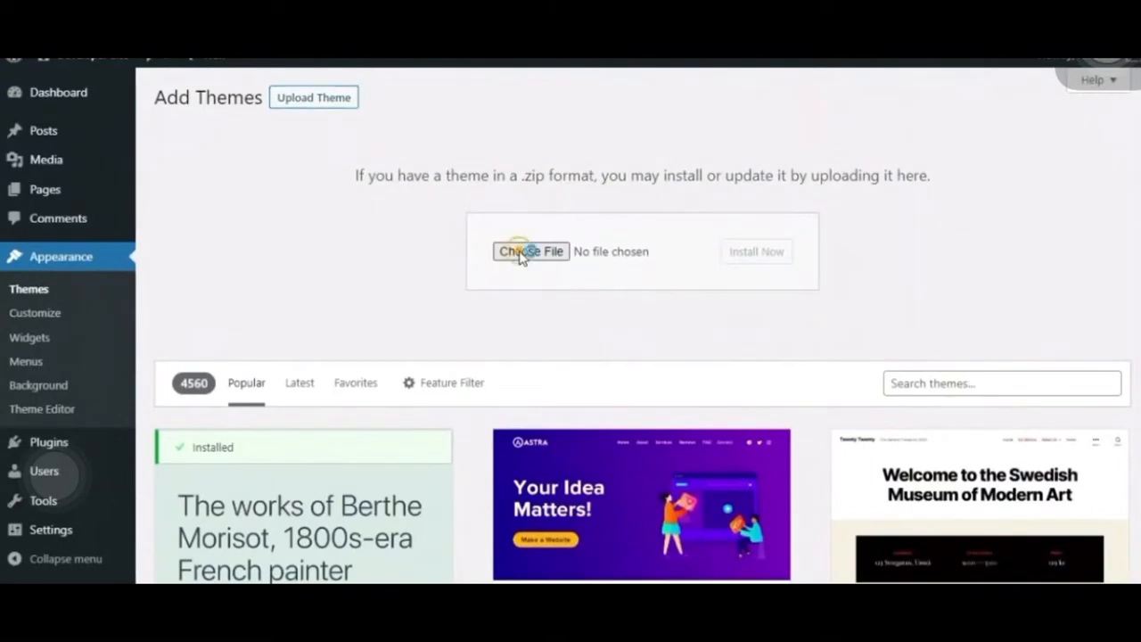
- Upload and install the theme package maxhost.zip, and activate the theme
click(523, 253)
click(246, 107)
double_click(245, 107)
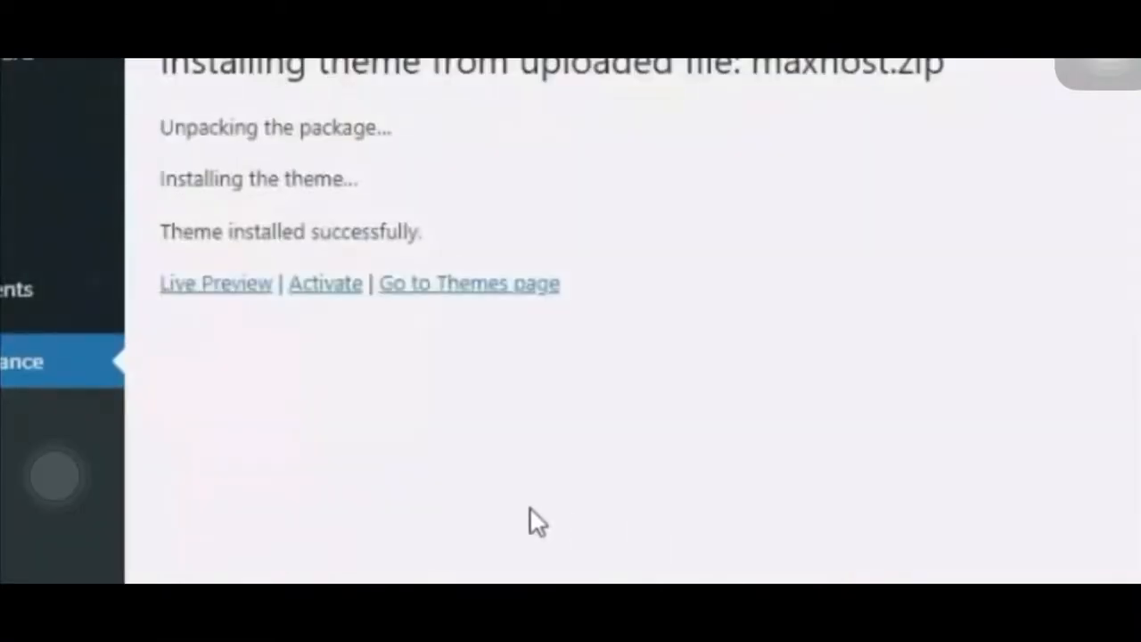
click(341, 295)
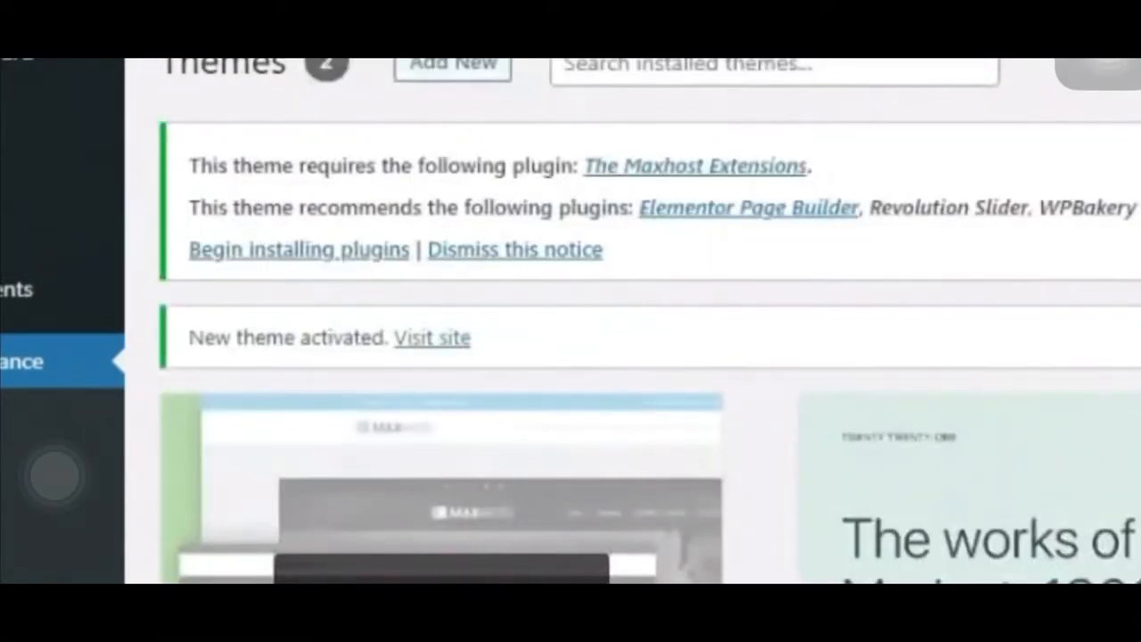
- Start the theme's purchase verification and fill in the purchase code, Envato username, e-mail, site URL and captcha, agreeing to the privacy policy
click(293, 252)
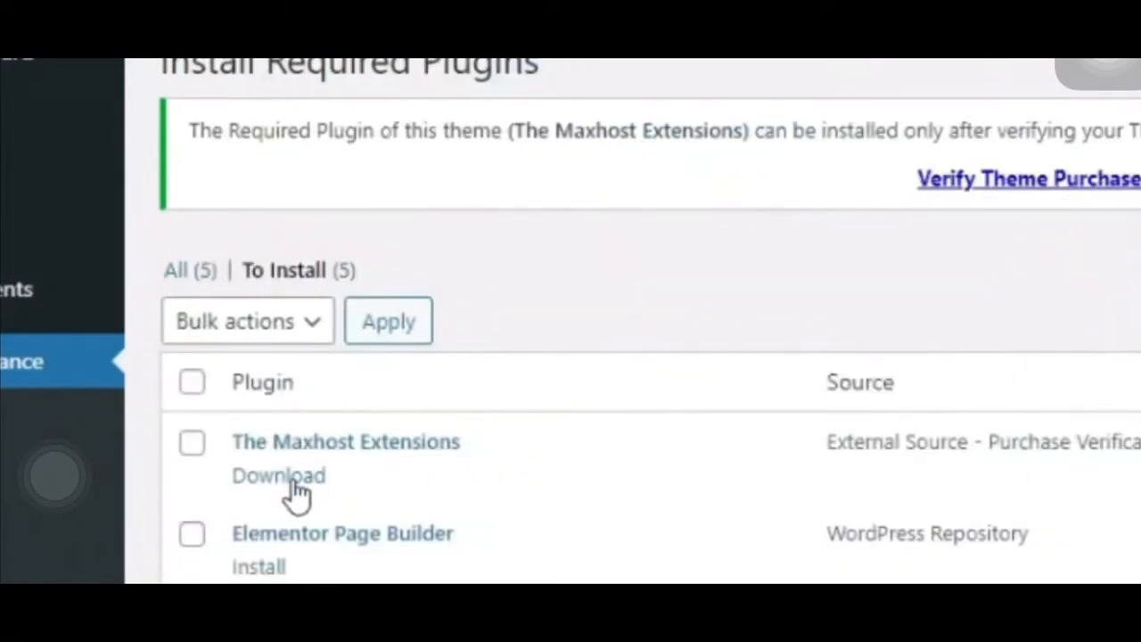
click(294, 482)
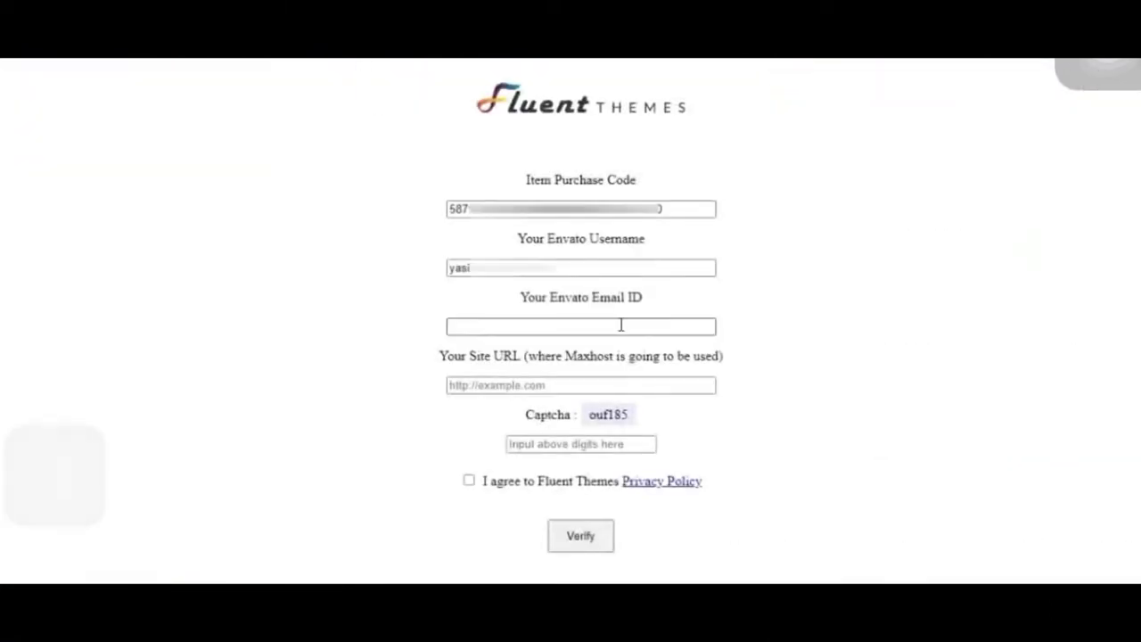
click(622, 327)
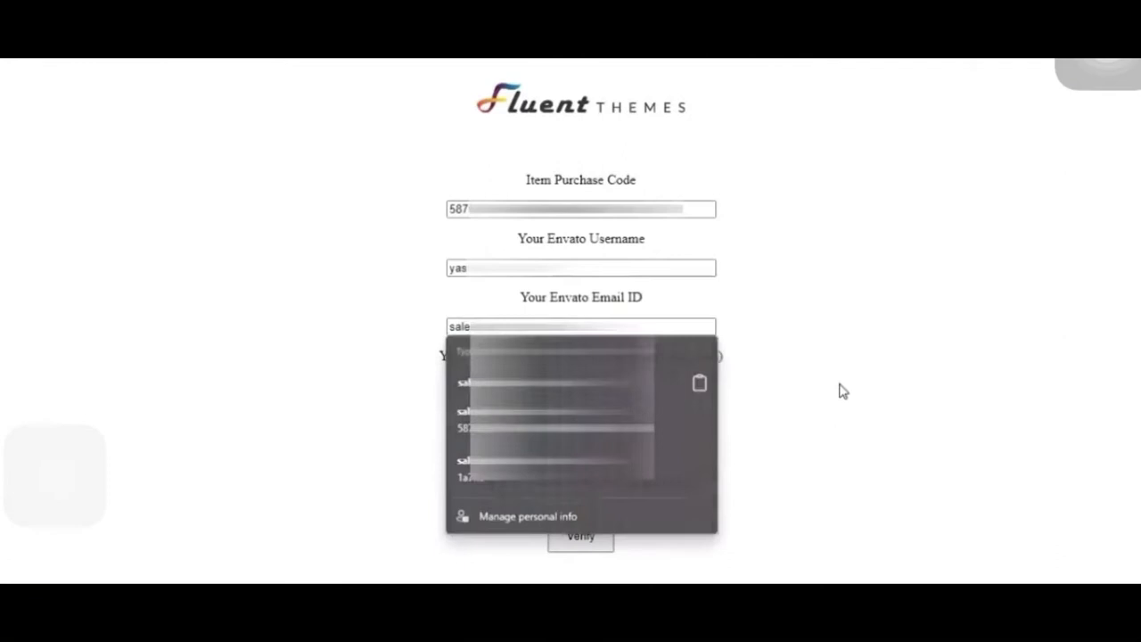
click(667, 382)
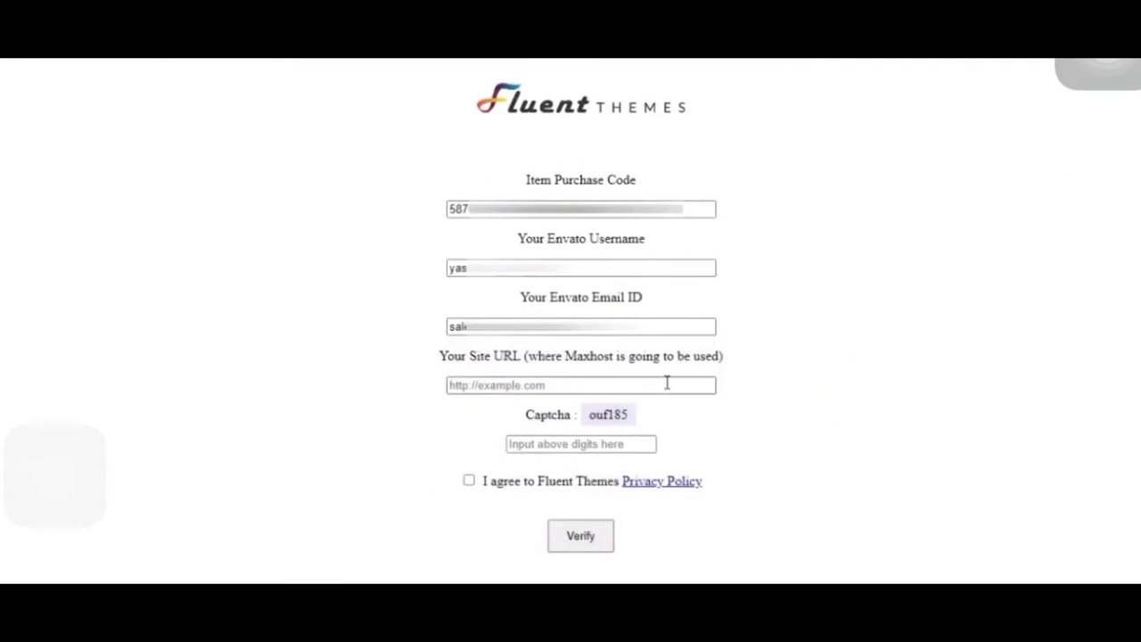
click(667, 403)
click(607, 448)
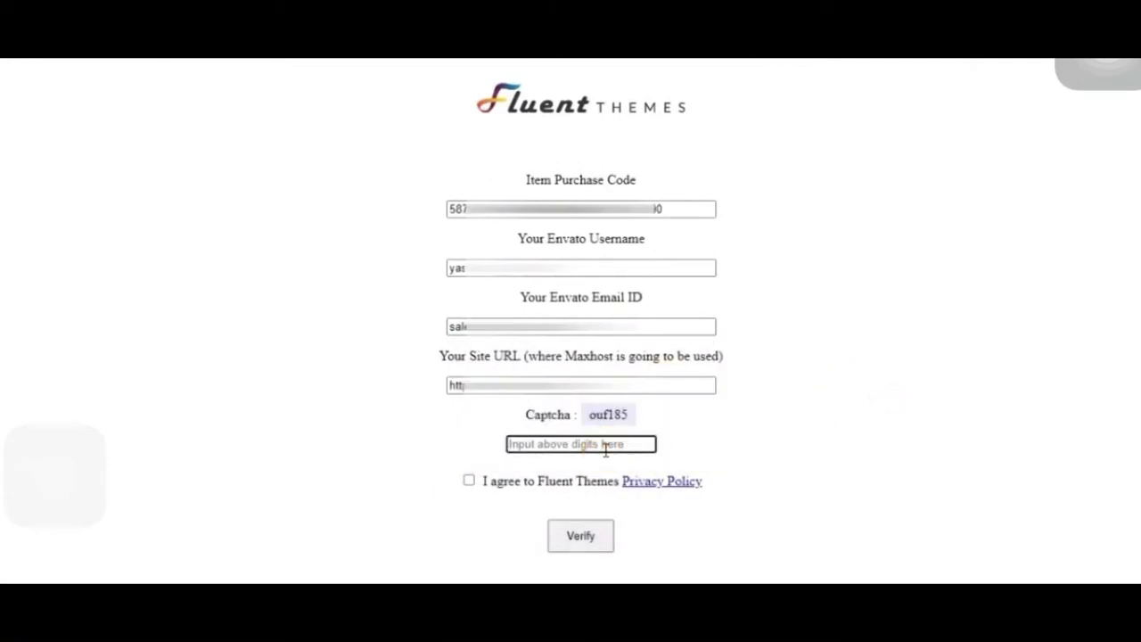
text(ouf185)
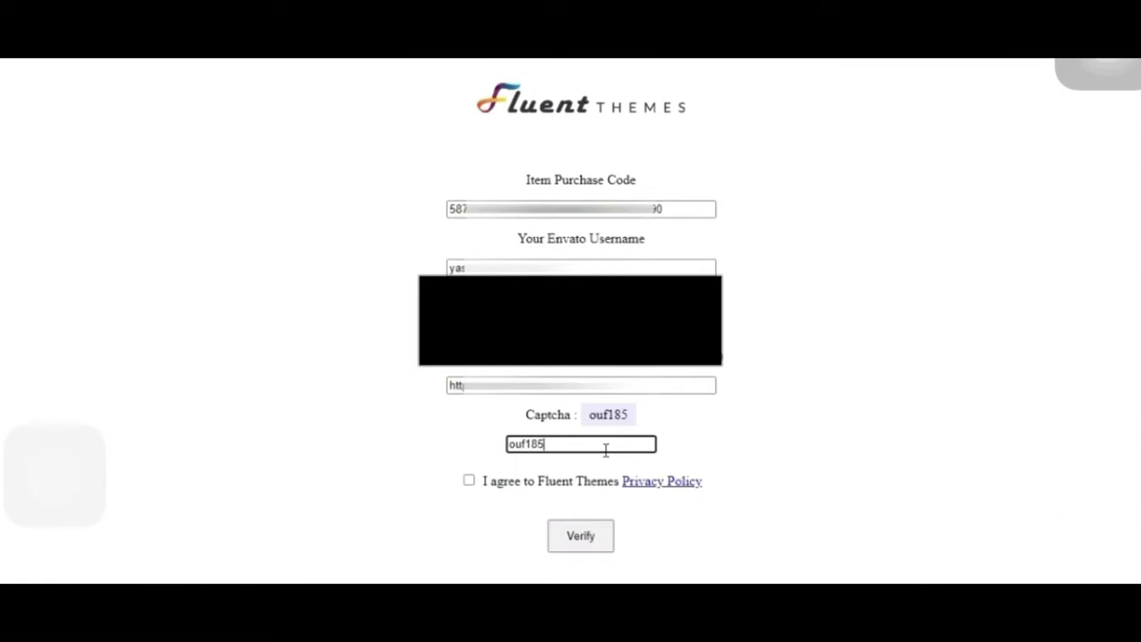
click(469, 481)
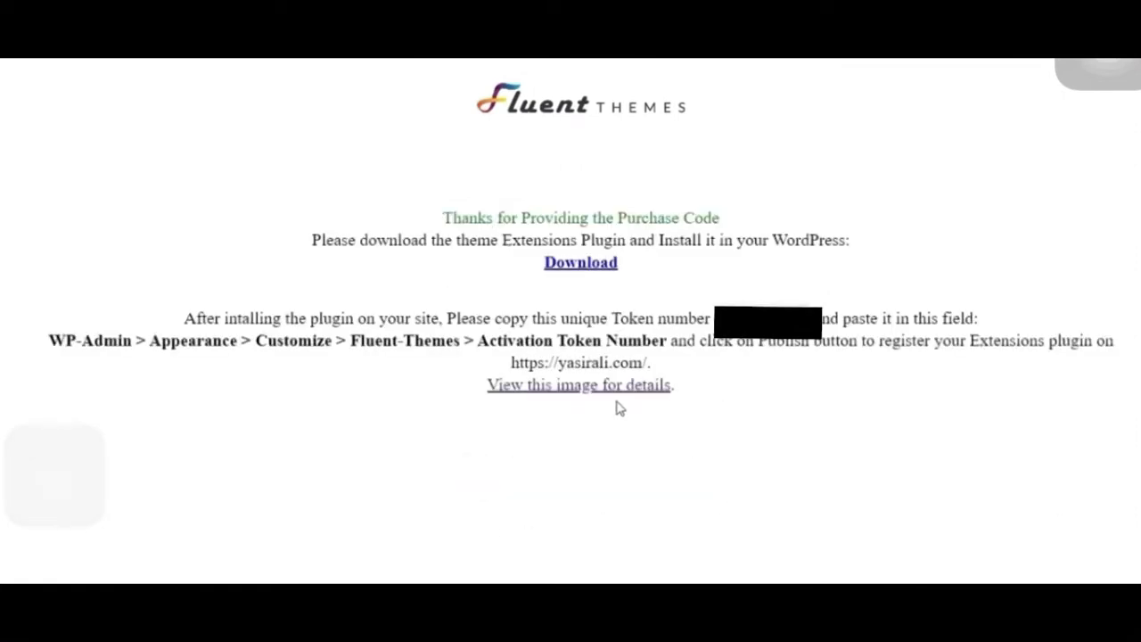
- Download the theme's extensions plugin and copy the unique activation token number
click(589, 267)
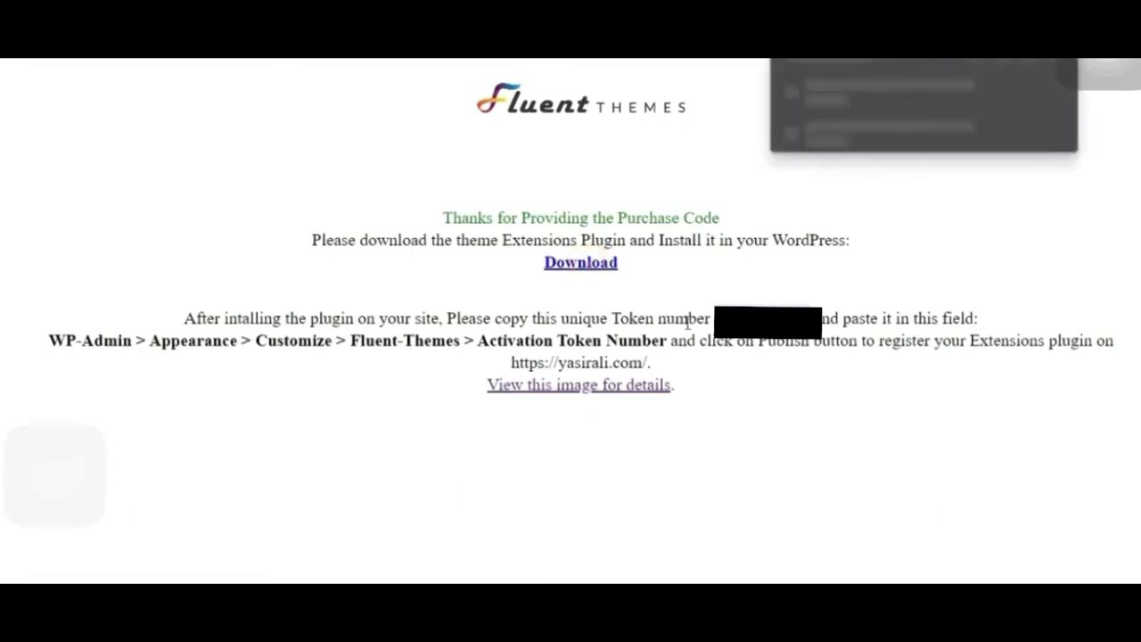
click(928, 288)
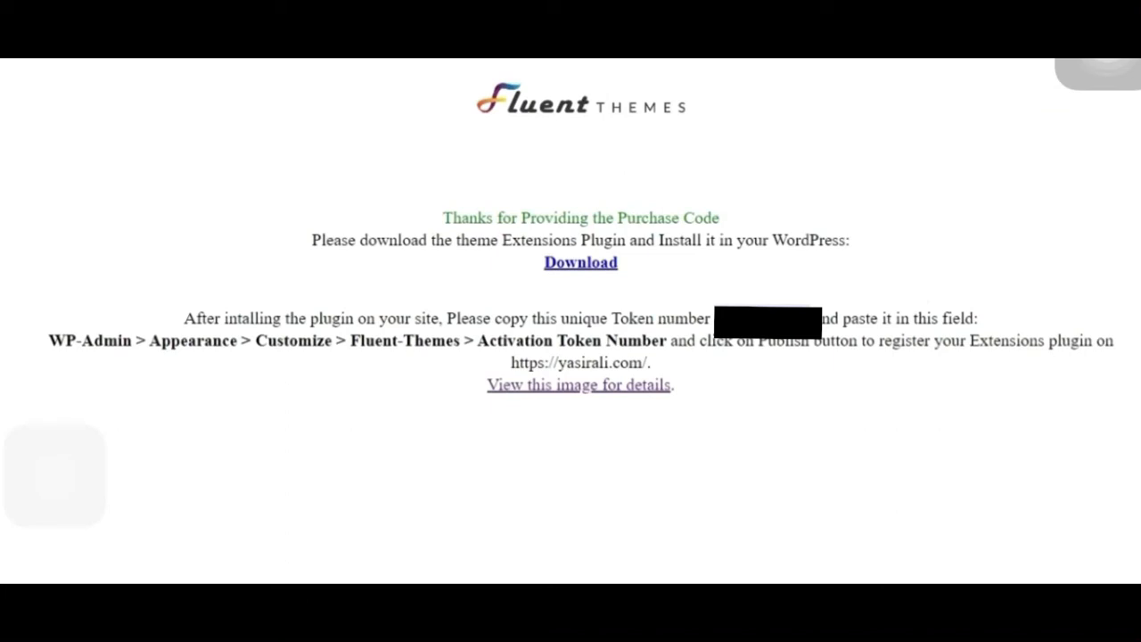
right_click(726, 235)
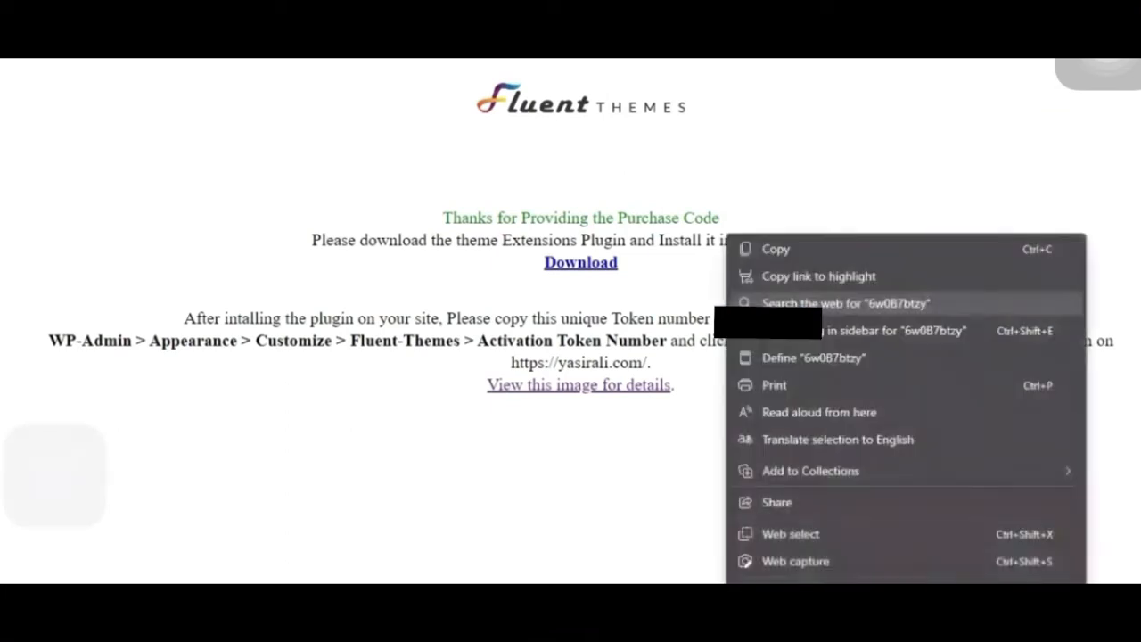
click(774, 254)
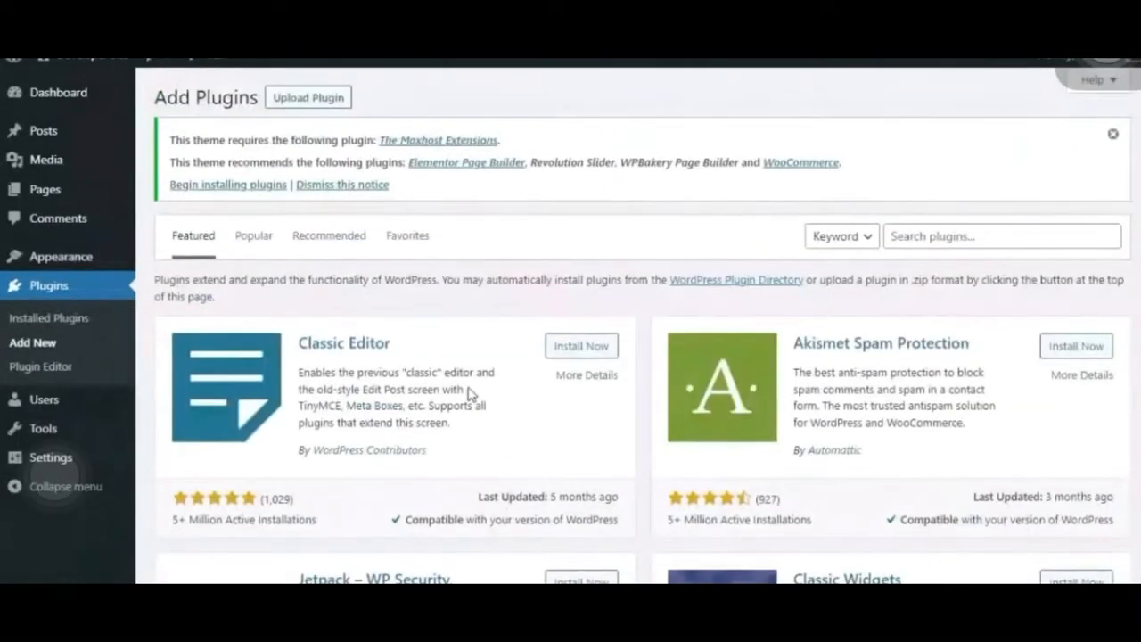
- Upload the_maxhost_extensions.zip from the Downloads folder as a new plugin, install it and activate it
click(297, 96)
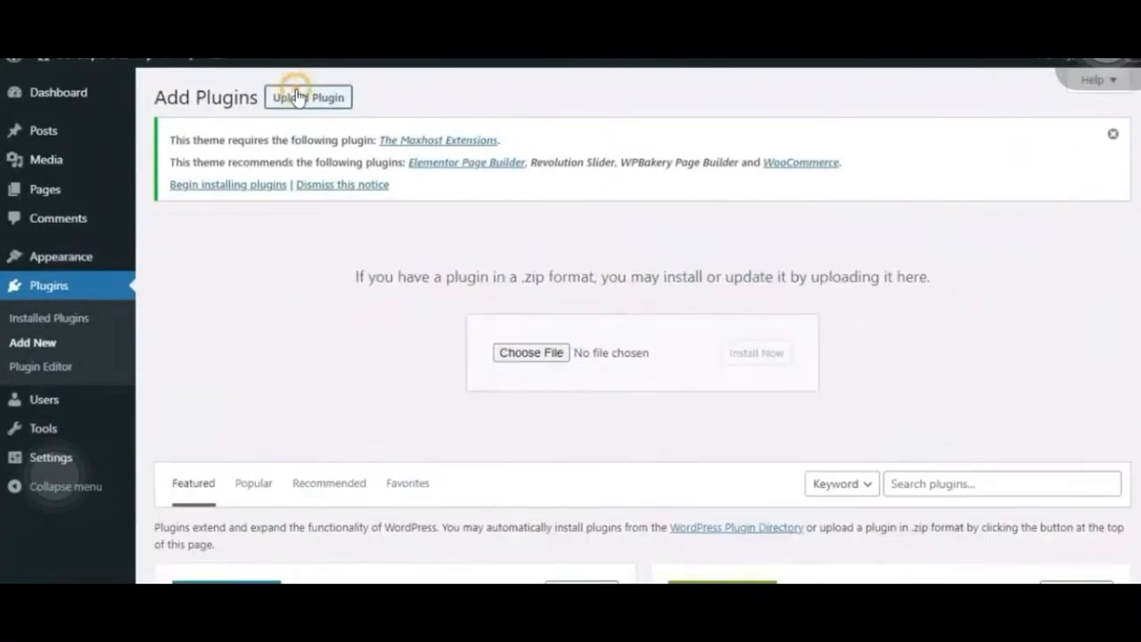
click(535, 352)
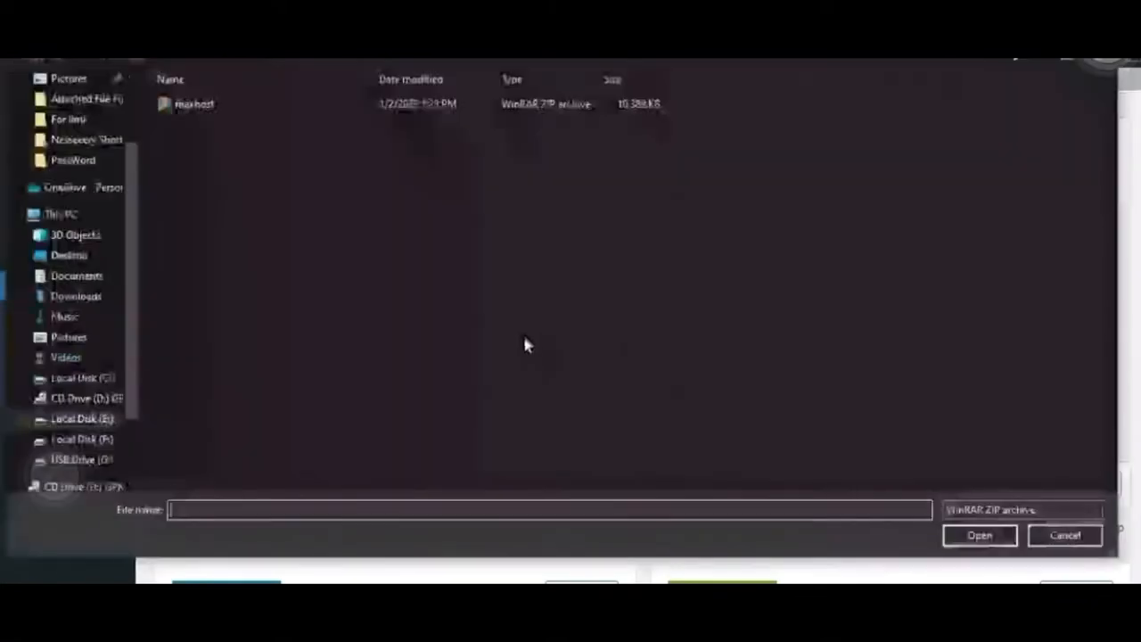
scroll(58, 107, up, 2)
click(57, 133)
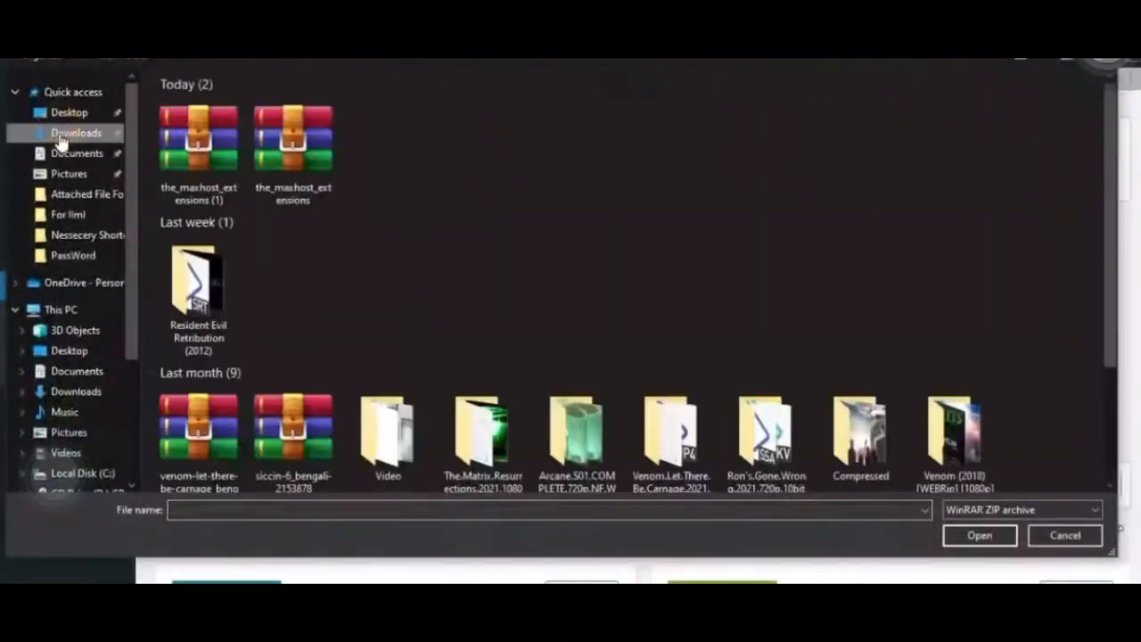
double_click(305, 161)
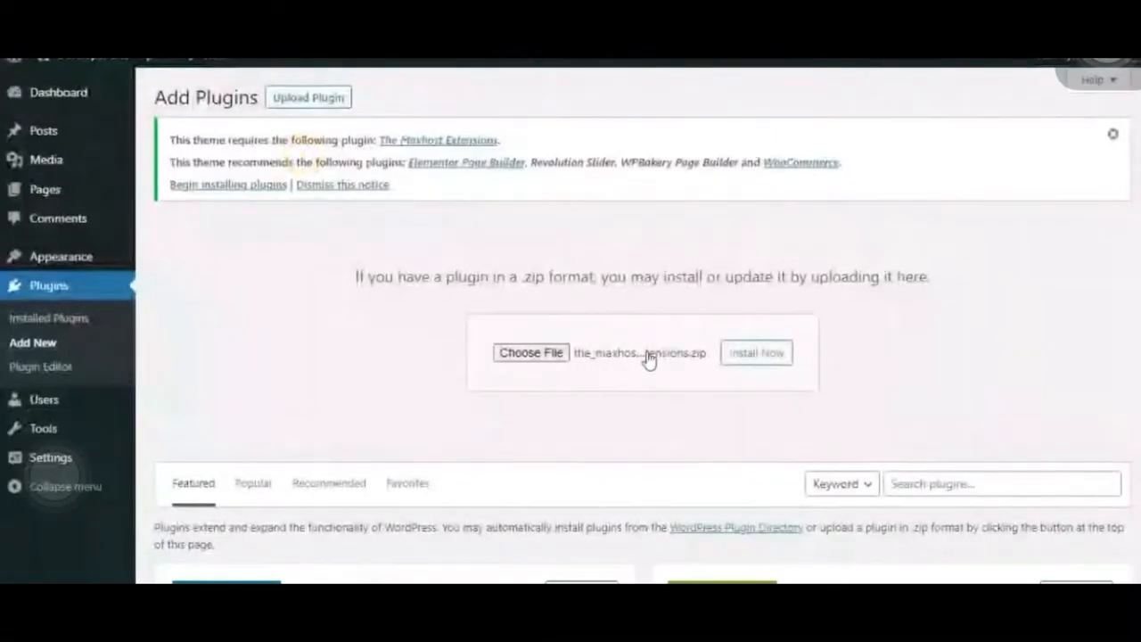
click(757, 353)
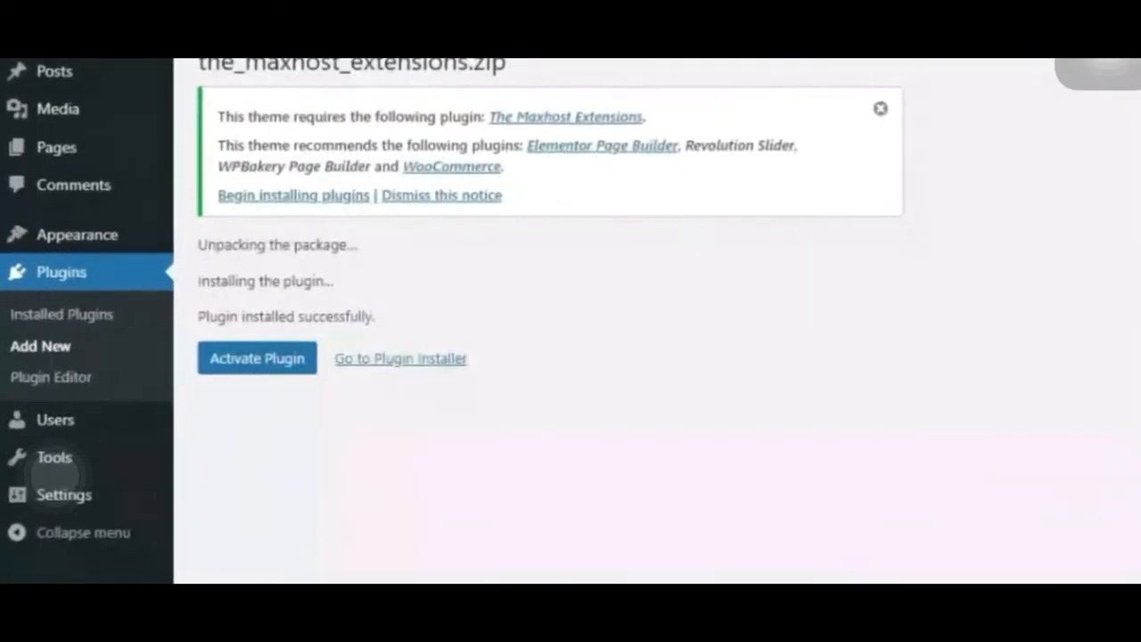
click(272, 365)
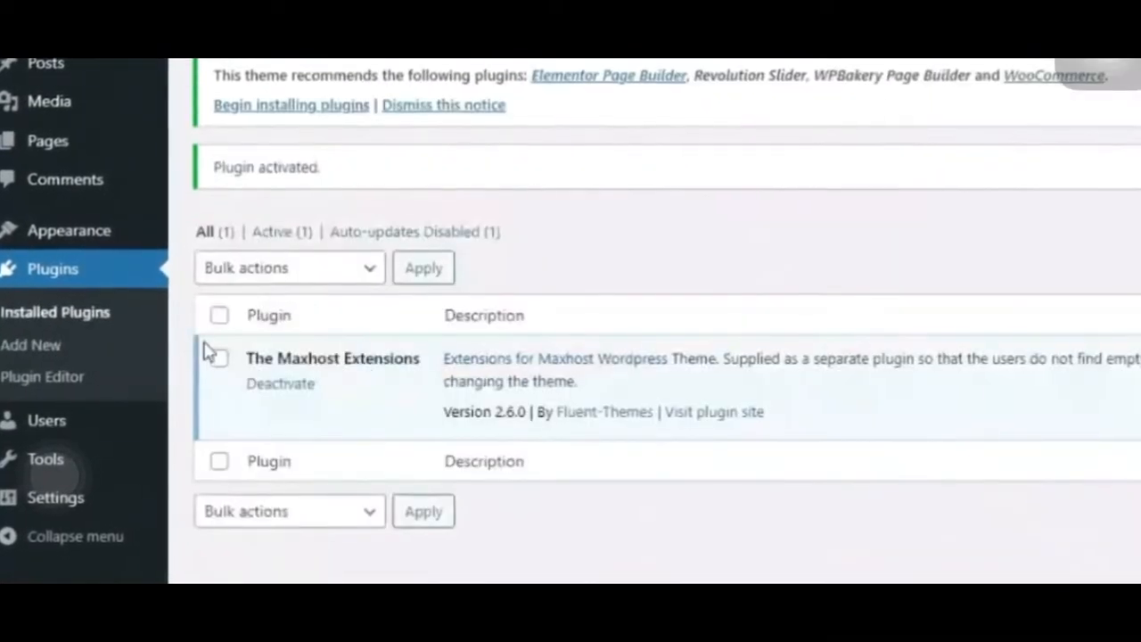
- Paste the activation token number into the Fluent-Themes section of the theme customizer and publish the change
mouse_move(101, 234)
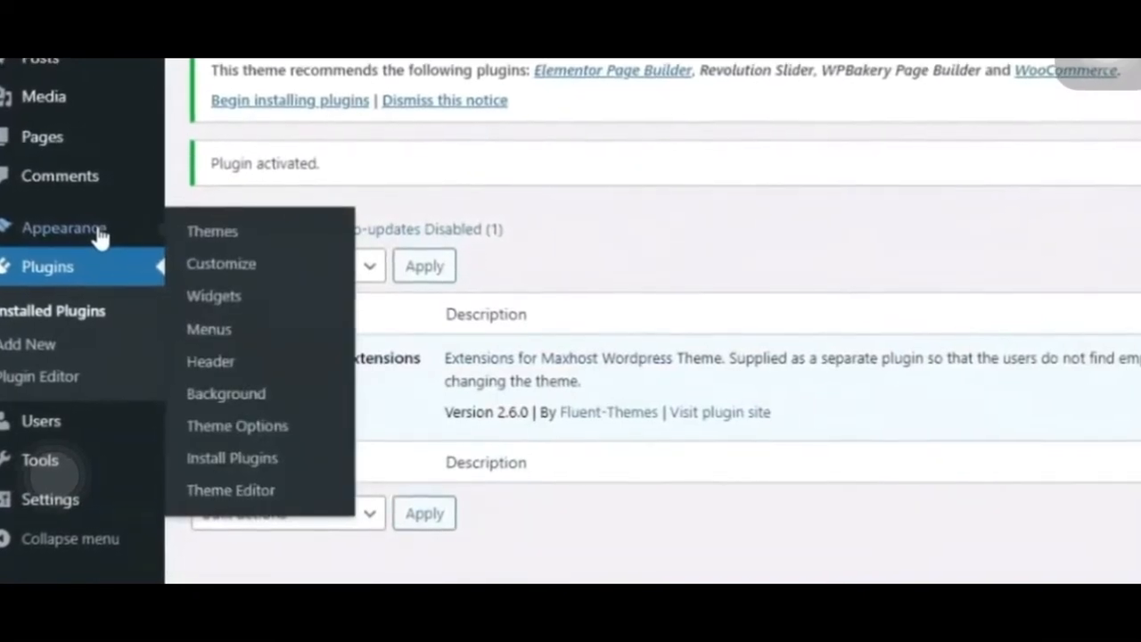
click(250, 265)
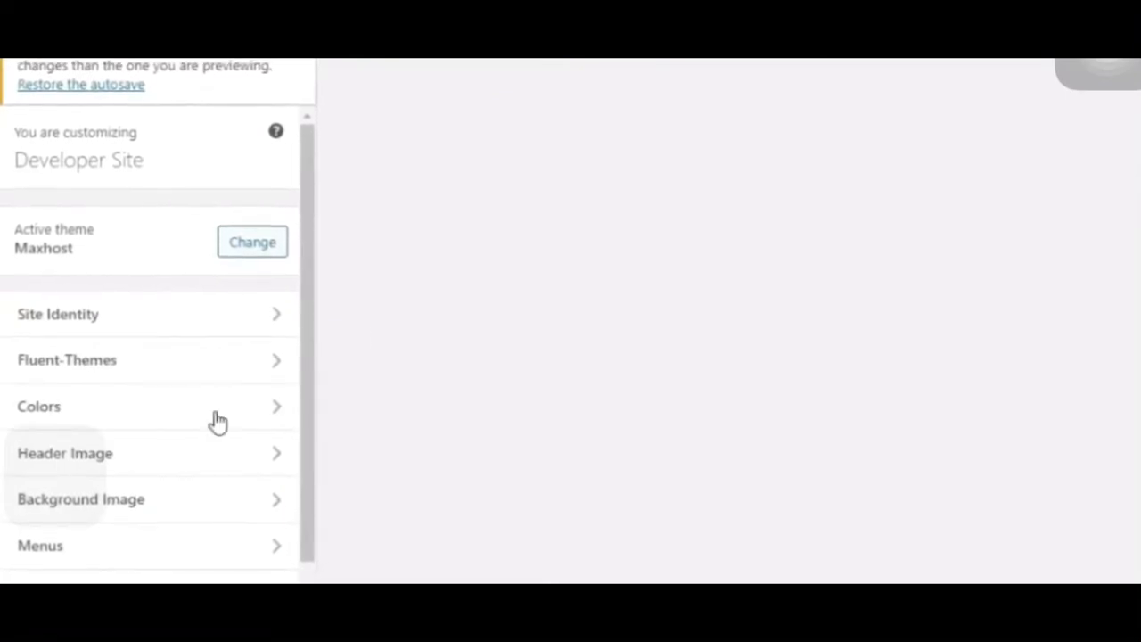
click(179, 365)
click(171, 263)
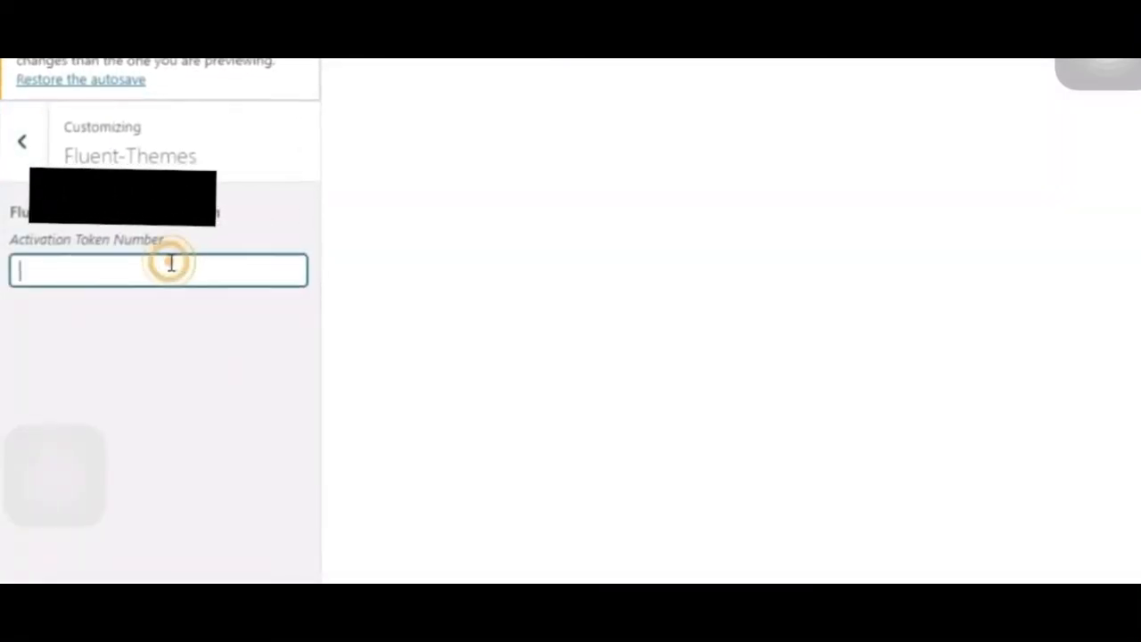
key(ctrl+v)
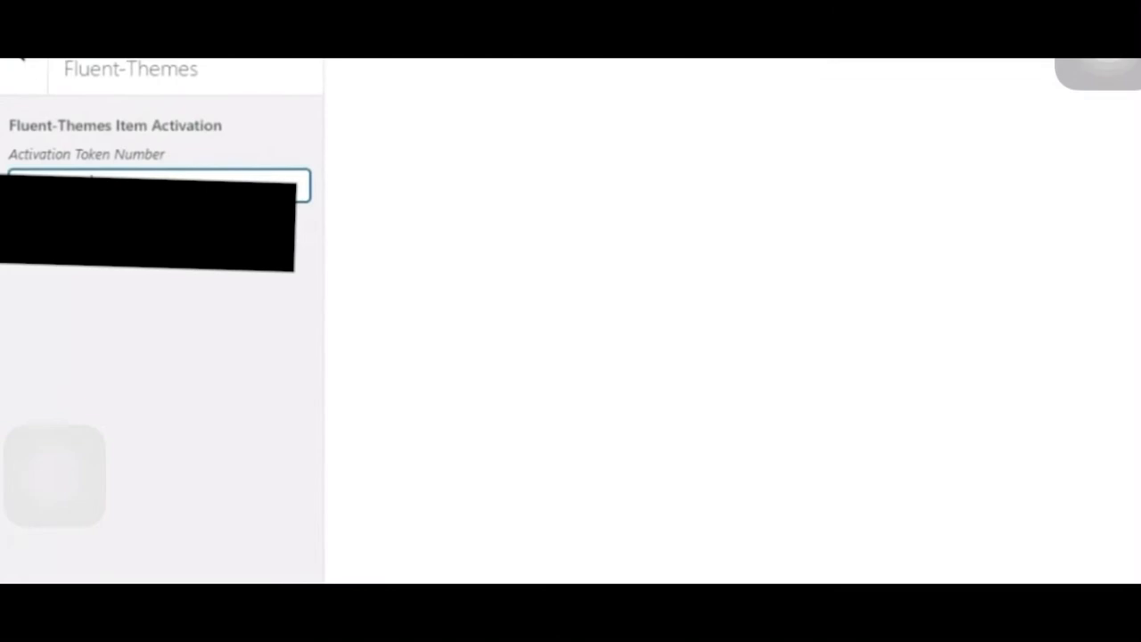
click(197, 67)
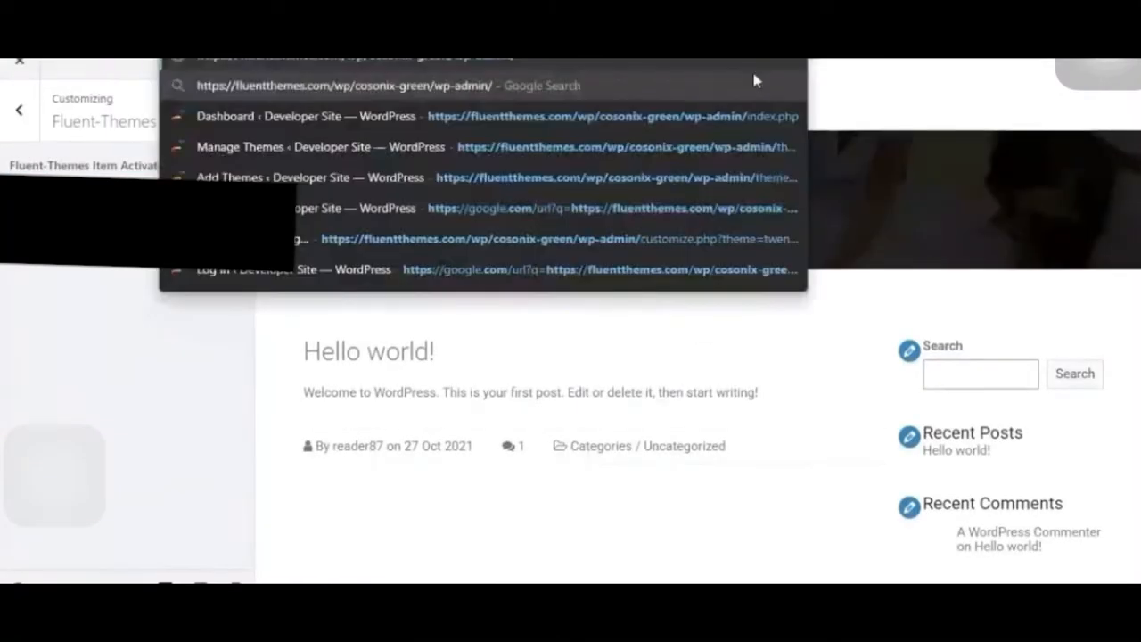
- Bulk install Elementor Page Builder, WPBakery Page Builder, Revolution Slider and WooCommerce, and open the list of installed plugins
key(Return)
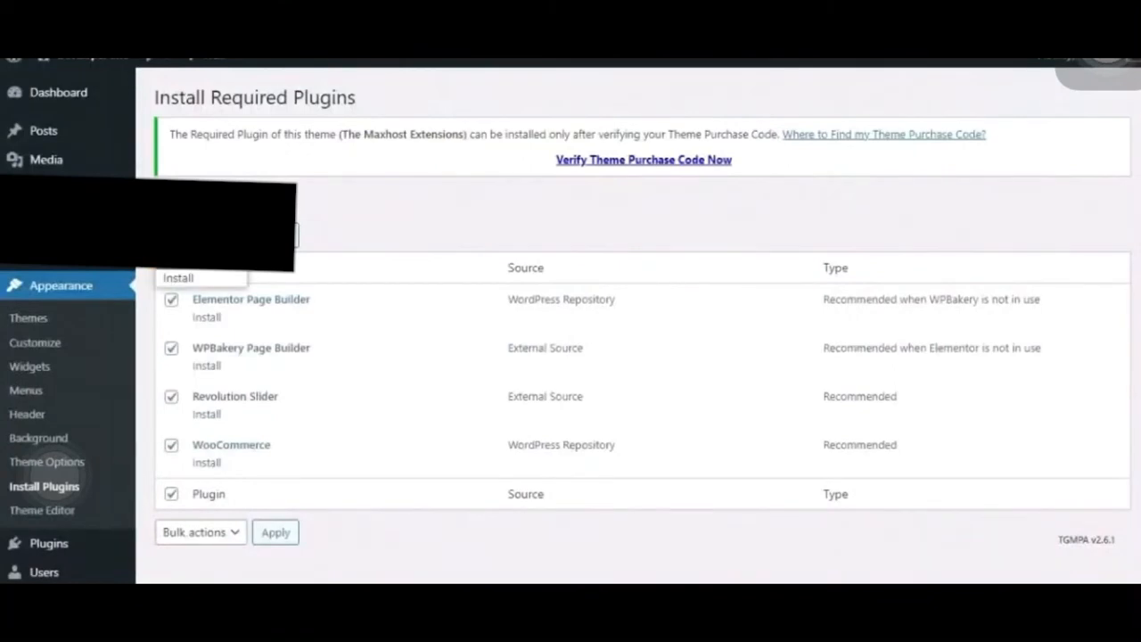
click(212, 275)
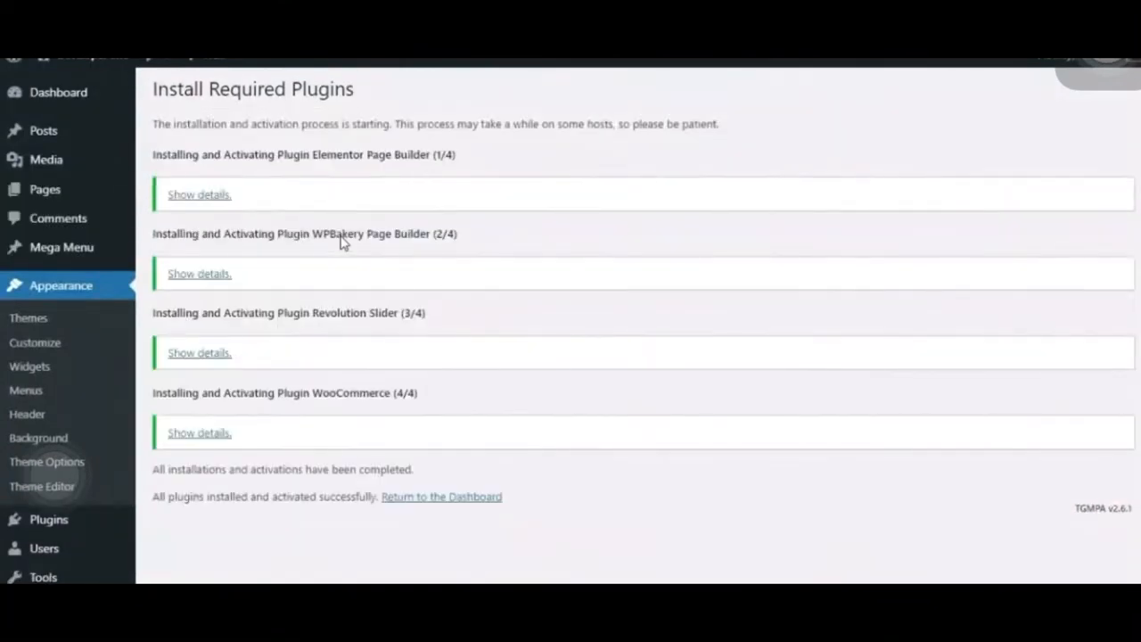
mouse_move(96, 528)
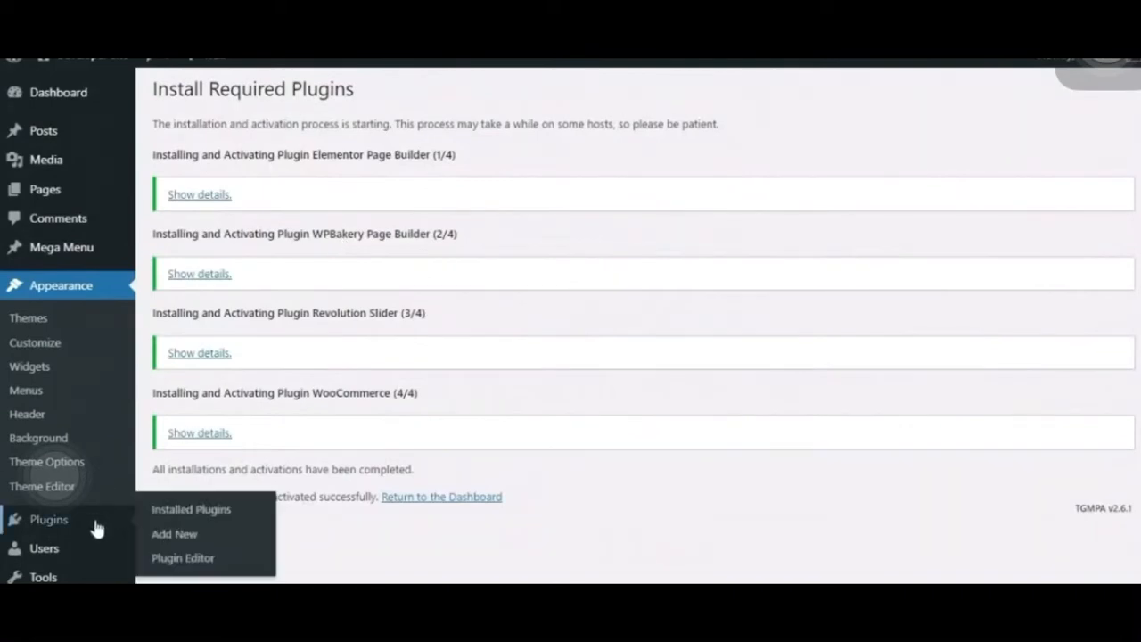
click(206, 516)
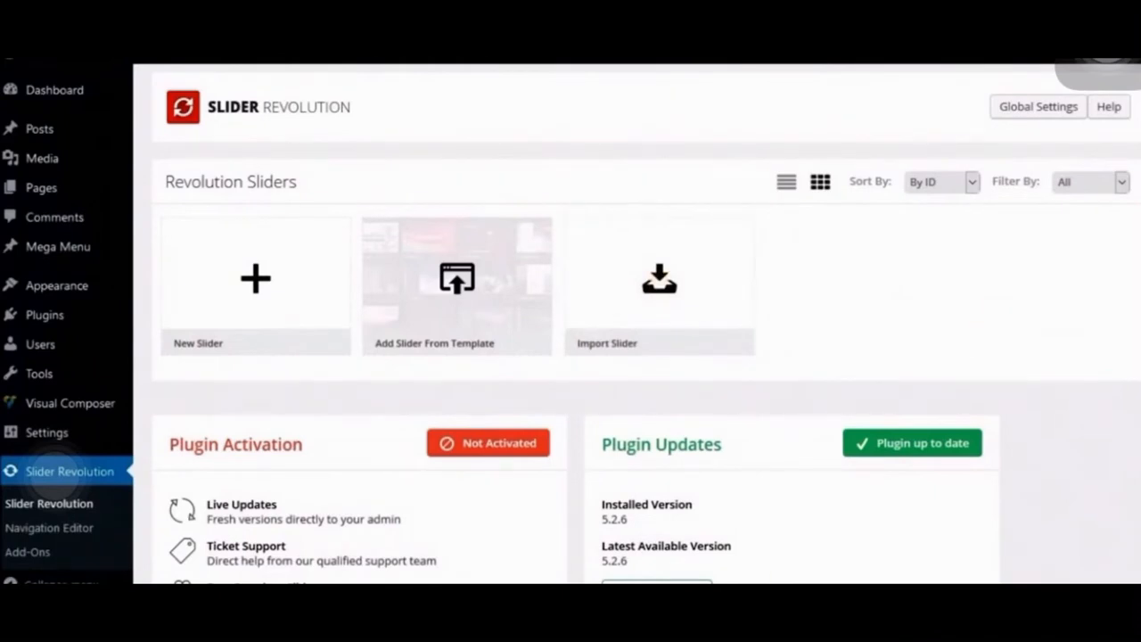
- Import the slider home_style_1.zip from the Sliders folder into Slider Revolution, keeping the overwrite options
click(745, 290)
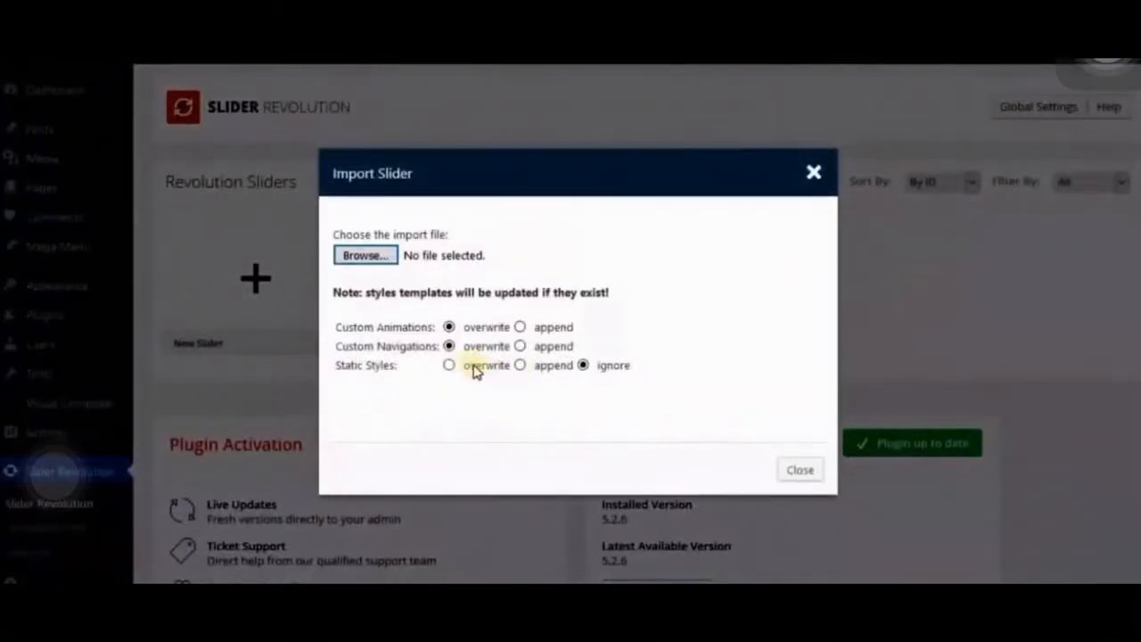
click(370, 256)
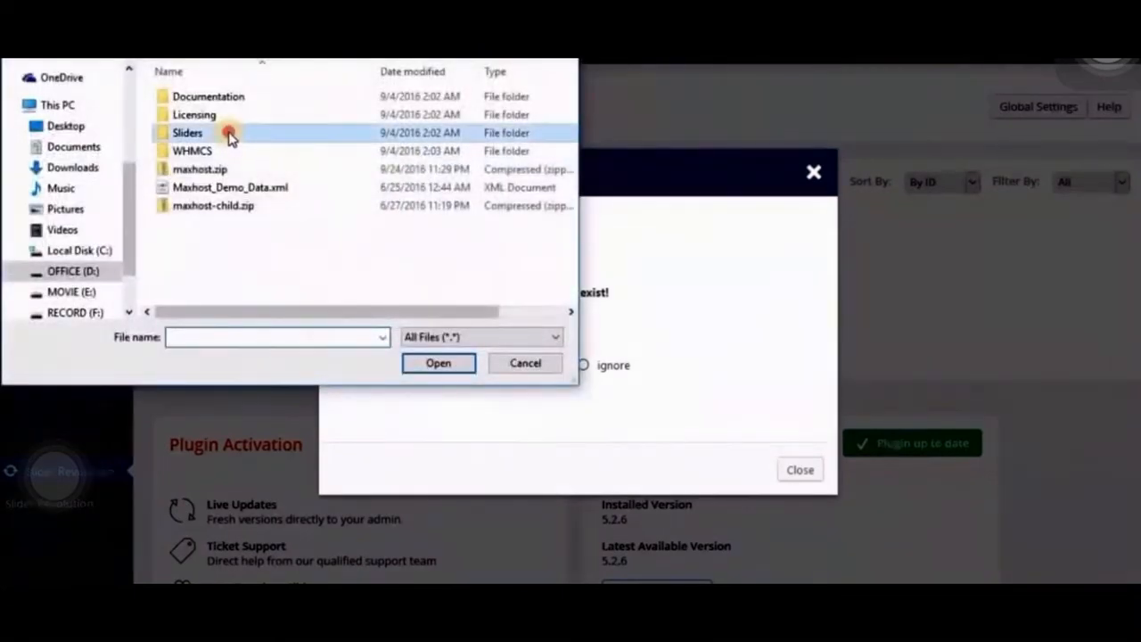
double_click(229, 132)
click(245, 98)
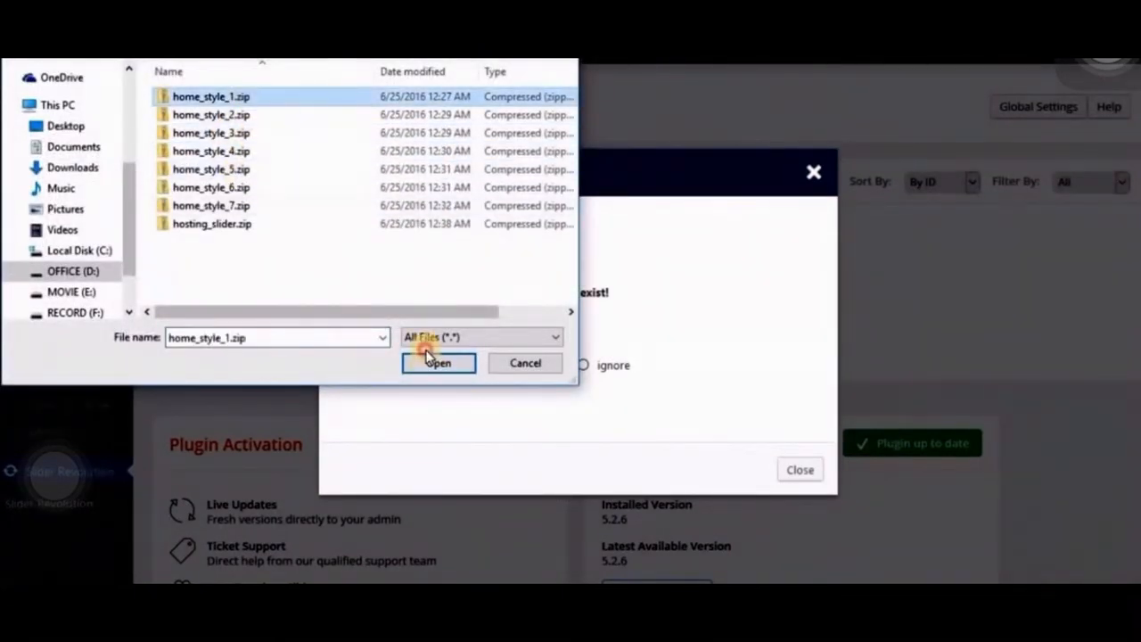
click(435, 363)
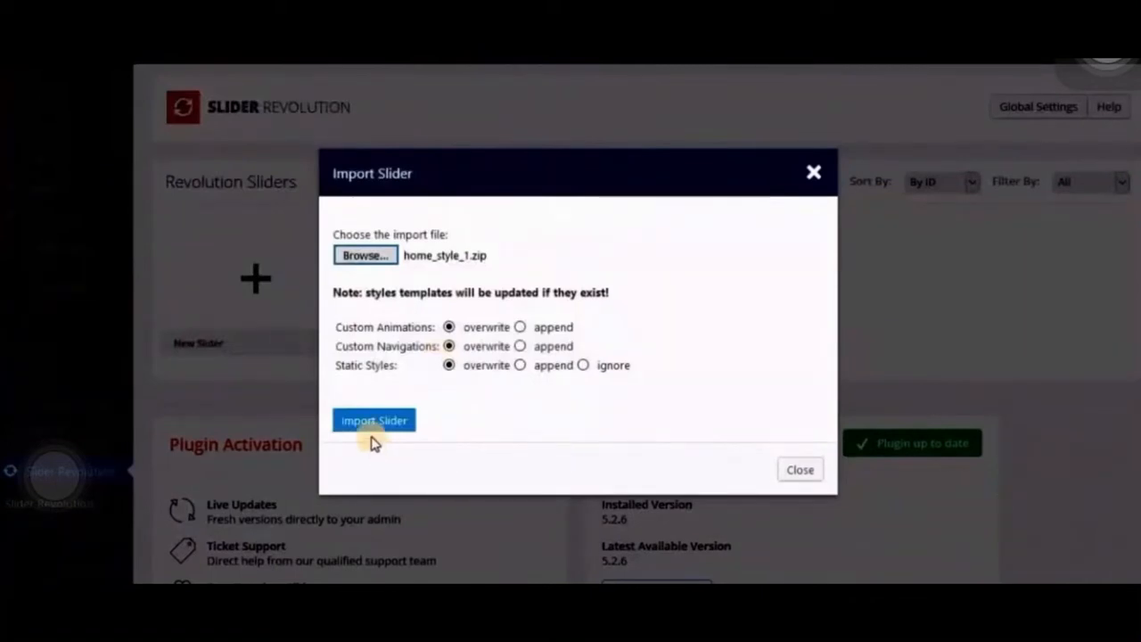
click(374, 426)
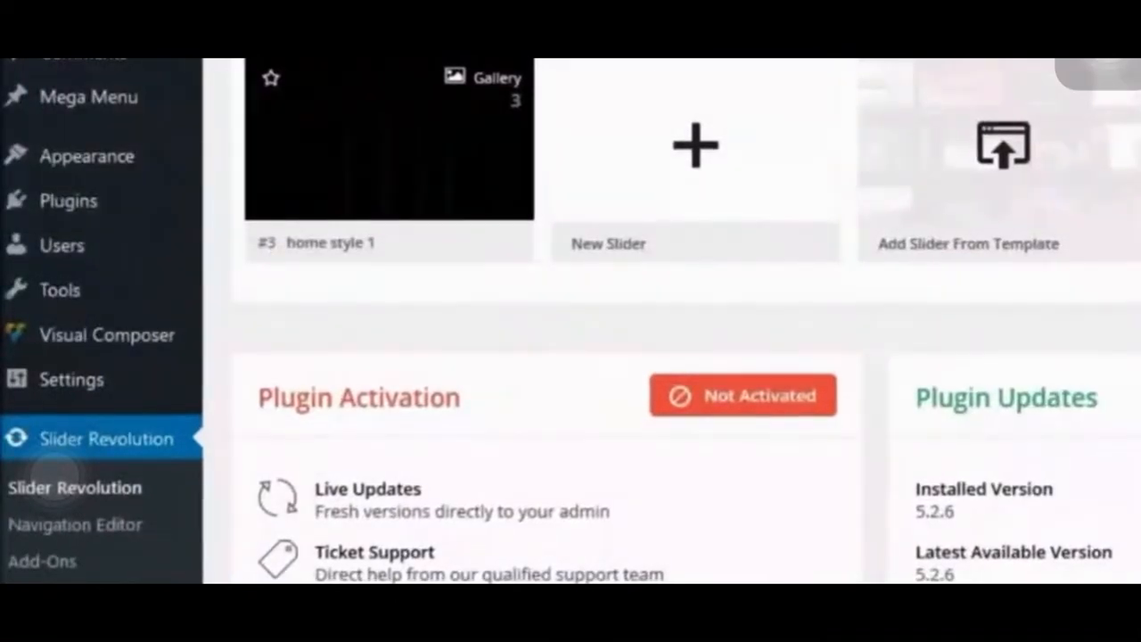
- Open the WordPress importer from the site's list of import tools
mouse_move(79, 383)
scroll(78, 383, down, 3)
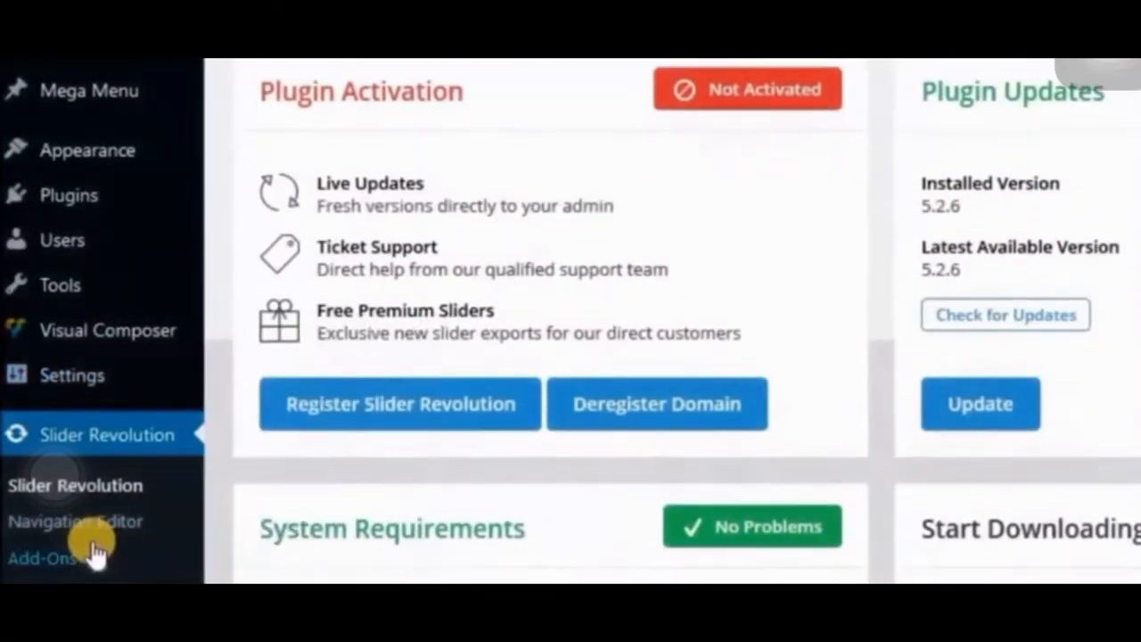
scroll(71, 446, down, 3)
mouse_move(84, 294)
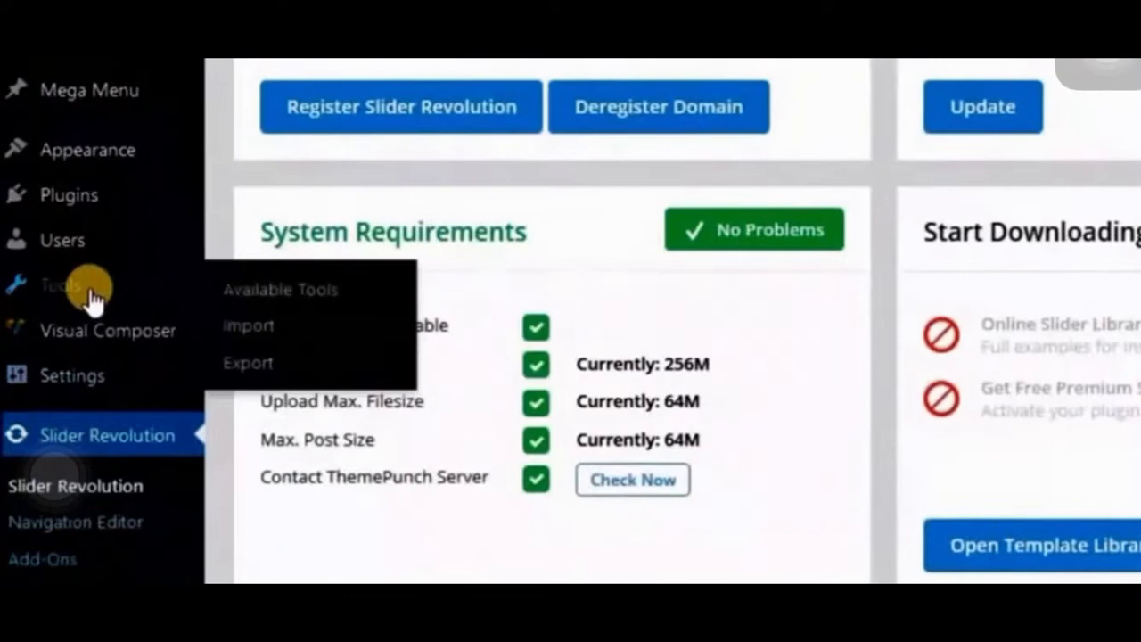
click(257, 337)
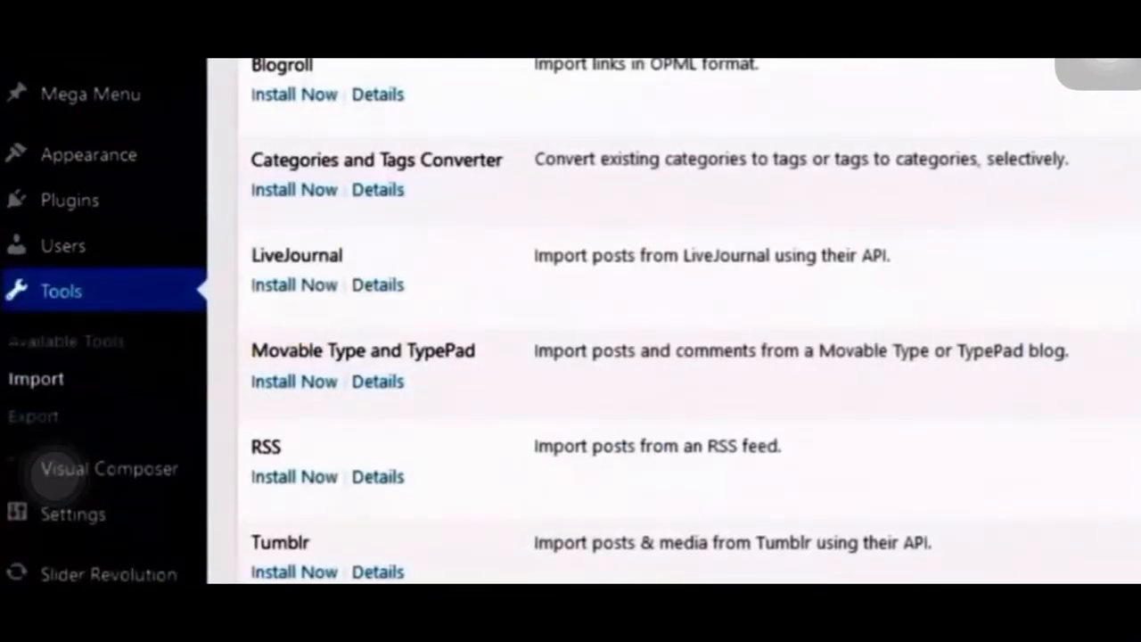
scroll(402, 548, down, 3)
click(304, 466)
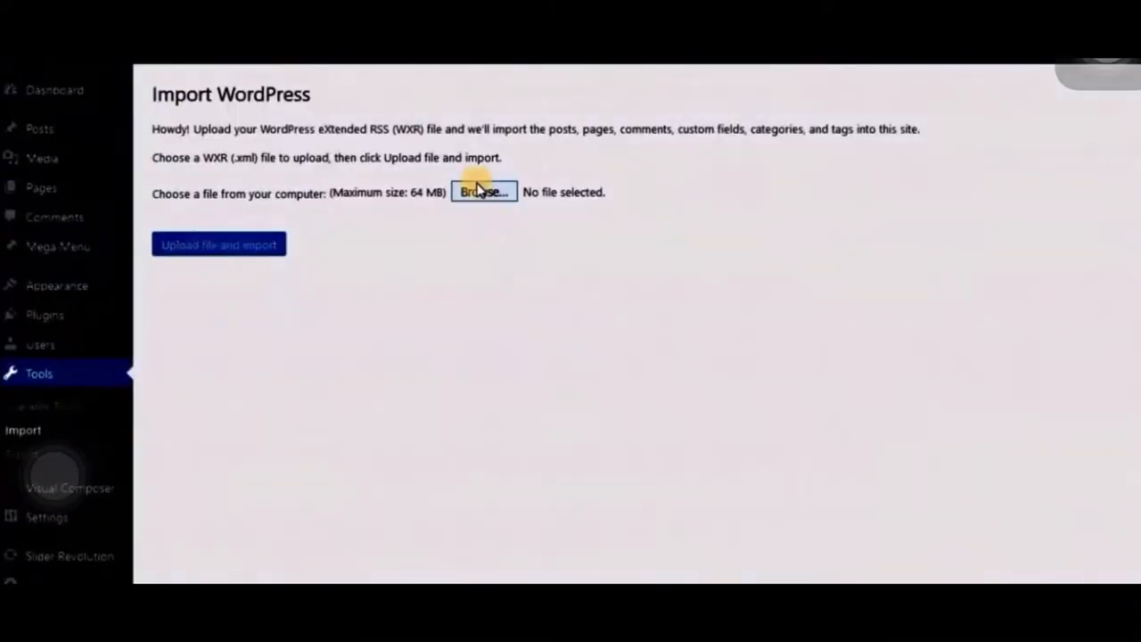
- Choose Maxhost_Demo_Data.xml from the theme folder as the import file and upload it
click(484, 198)
click(203, 19)
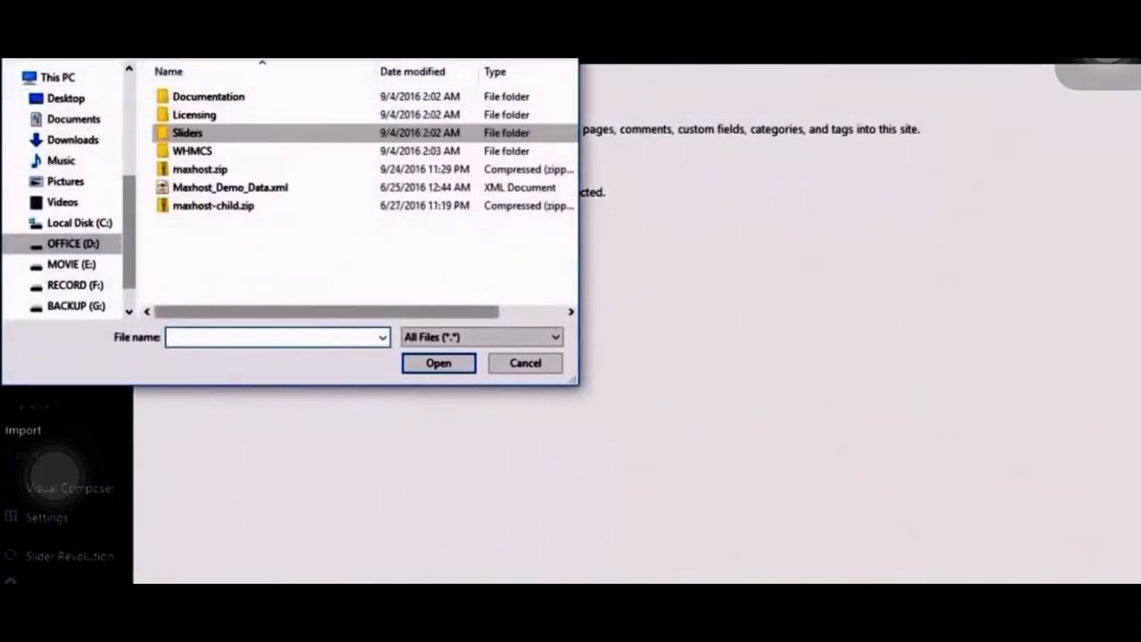
click(218, 187)
click(431, 366)
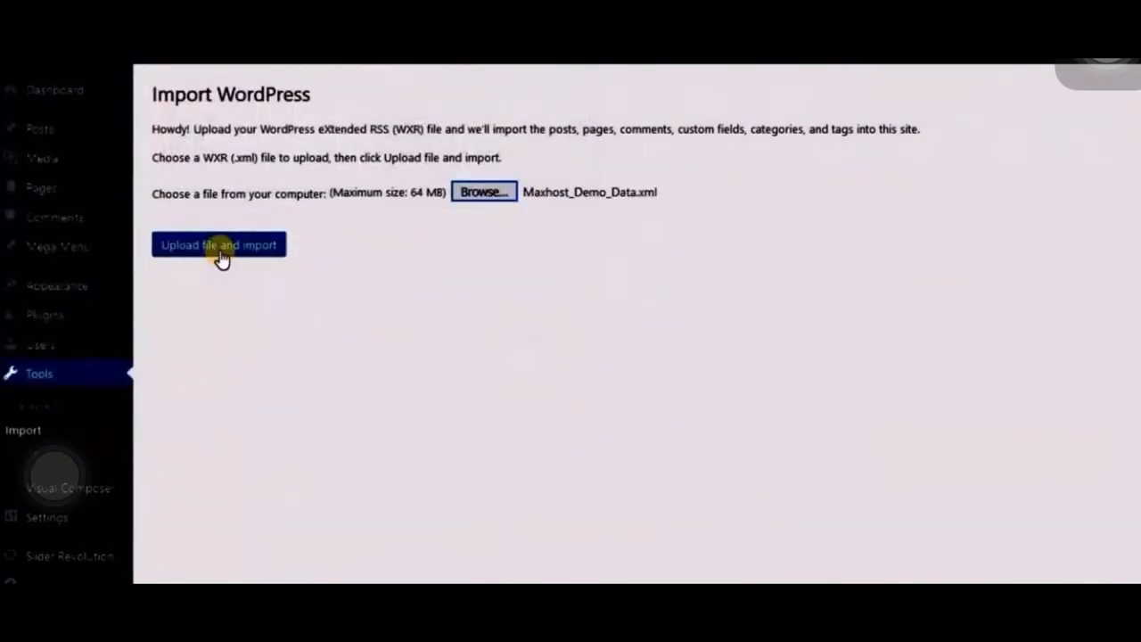
click(222, 254)
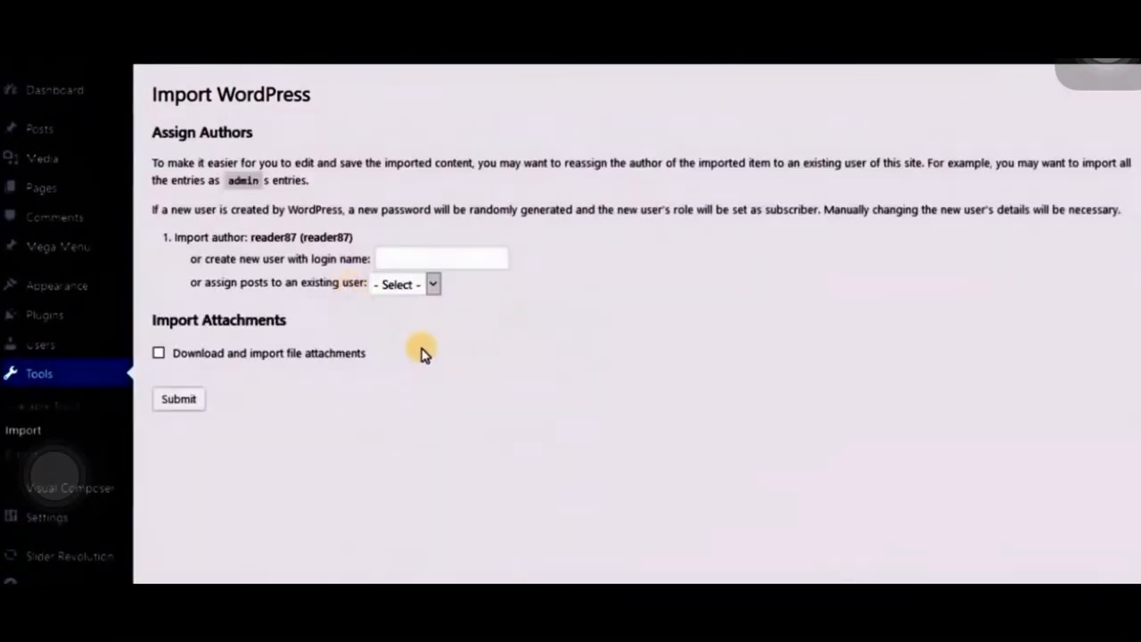
- Assign the imported posts to the existing user, run the demo content import and return to the dashboard
click(427, 286)
click(407, 325)
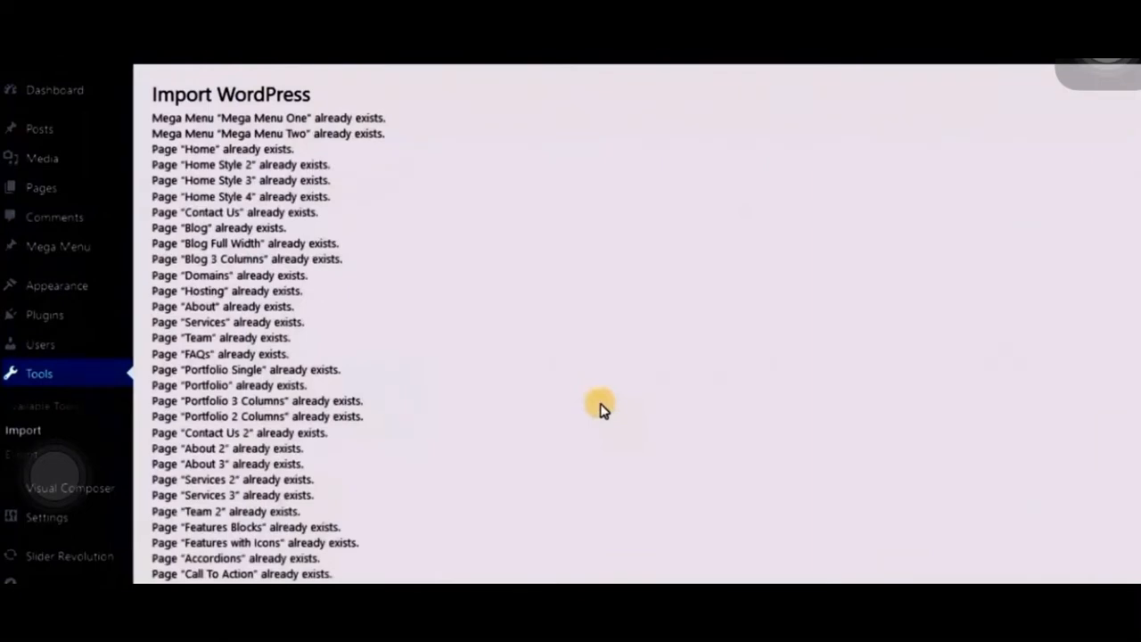
scroll(602, 409, down, 10)
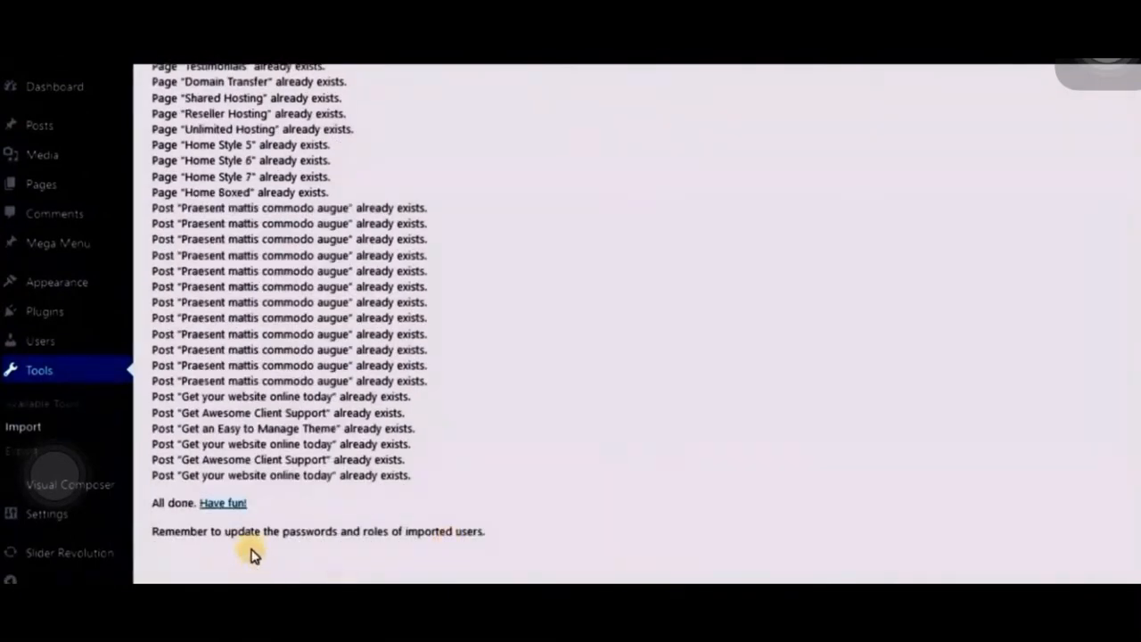
click(223, 503)
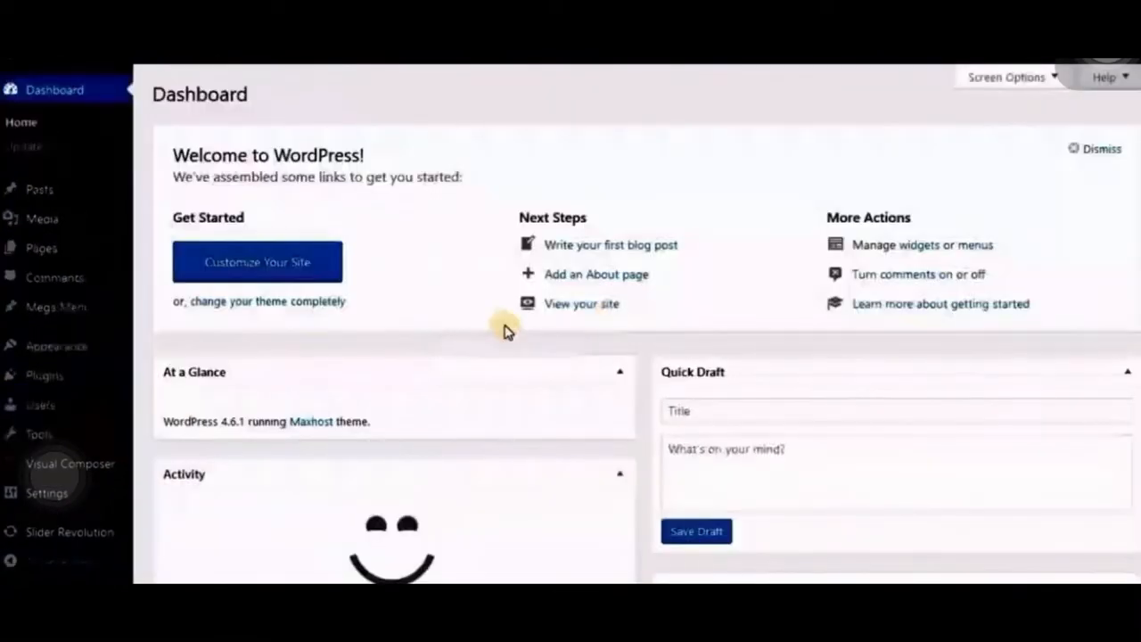
- In the reading settings, make the front page display a static page and choose Home as the front page
scroll(476, 314, down, 3)
mouse_move(51, 252)
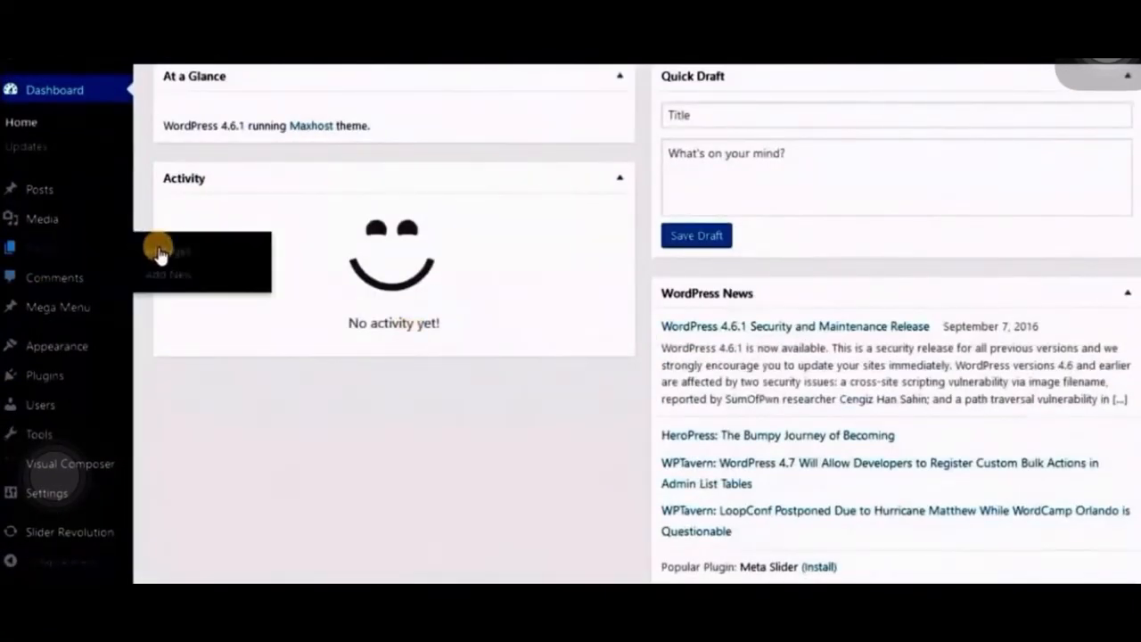
mouse_move(64, 499)
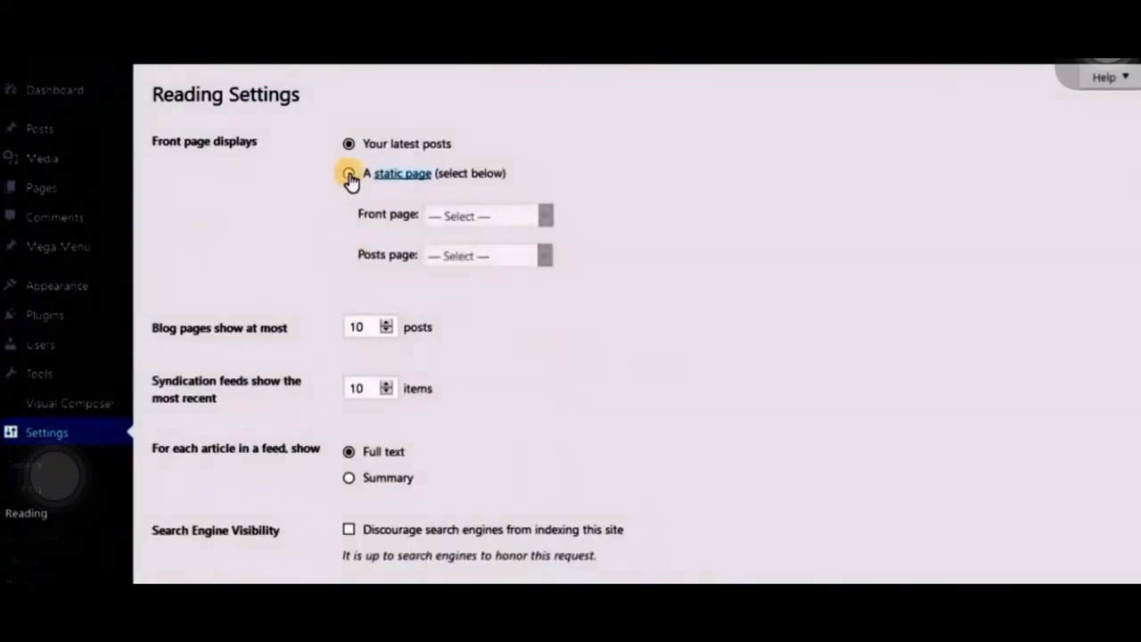
click(351, 178)
click(477, 217)
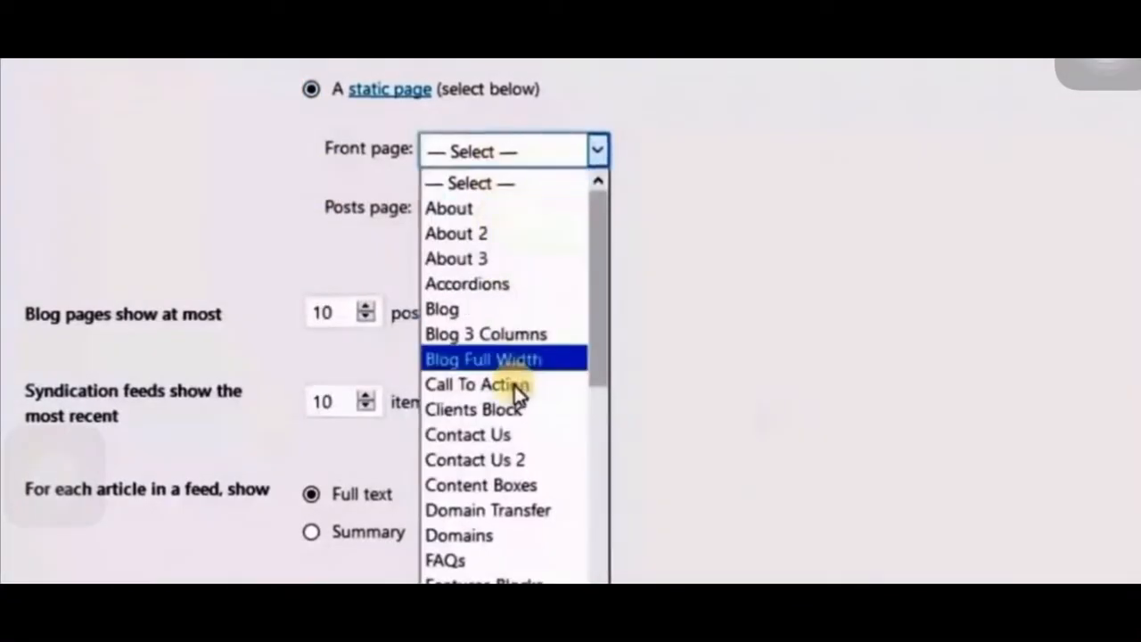
scroll(492, 397, down, 1)
scroll(519, 408, down, 3)
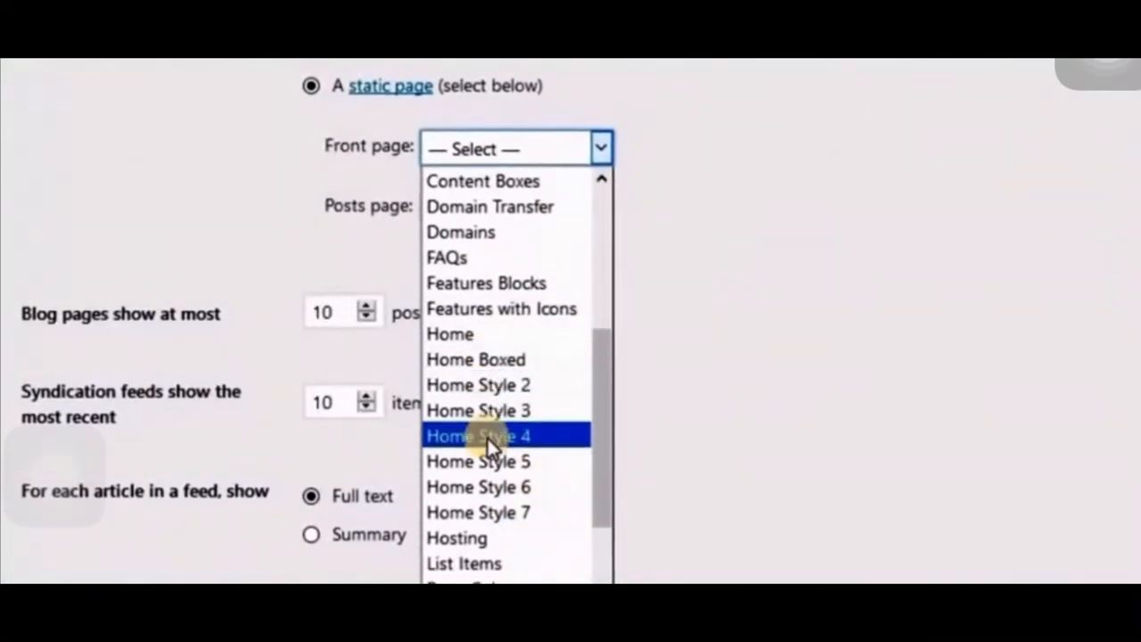
click(485, 333)
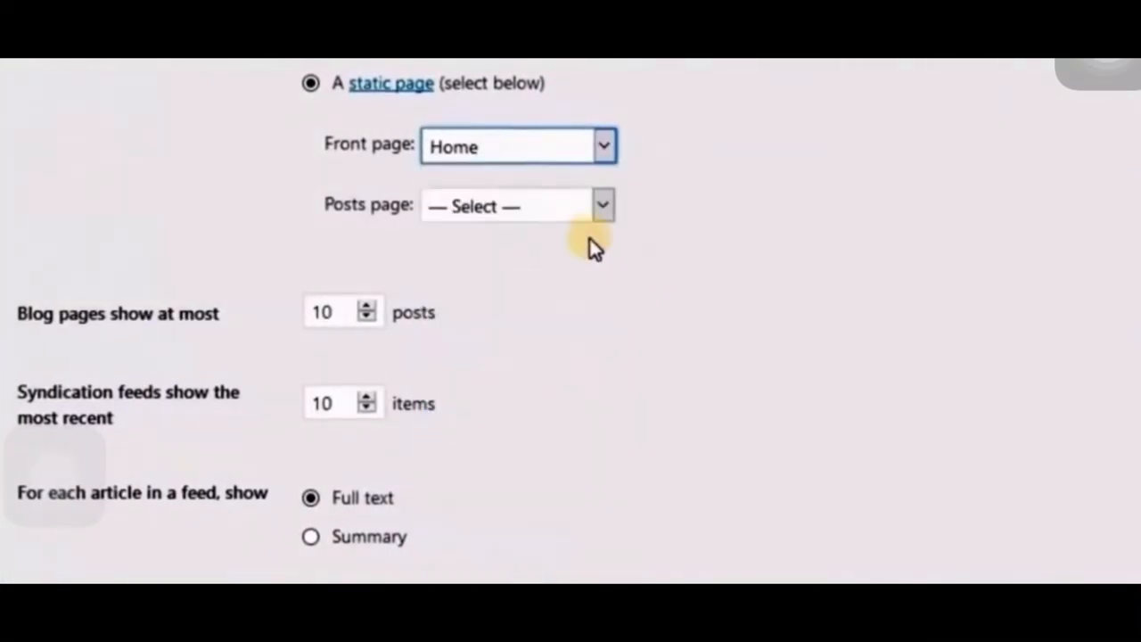
- Choose Blog as the posts page and save the reading settings
click(529, 207)
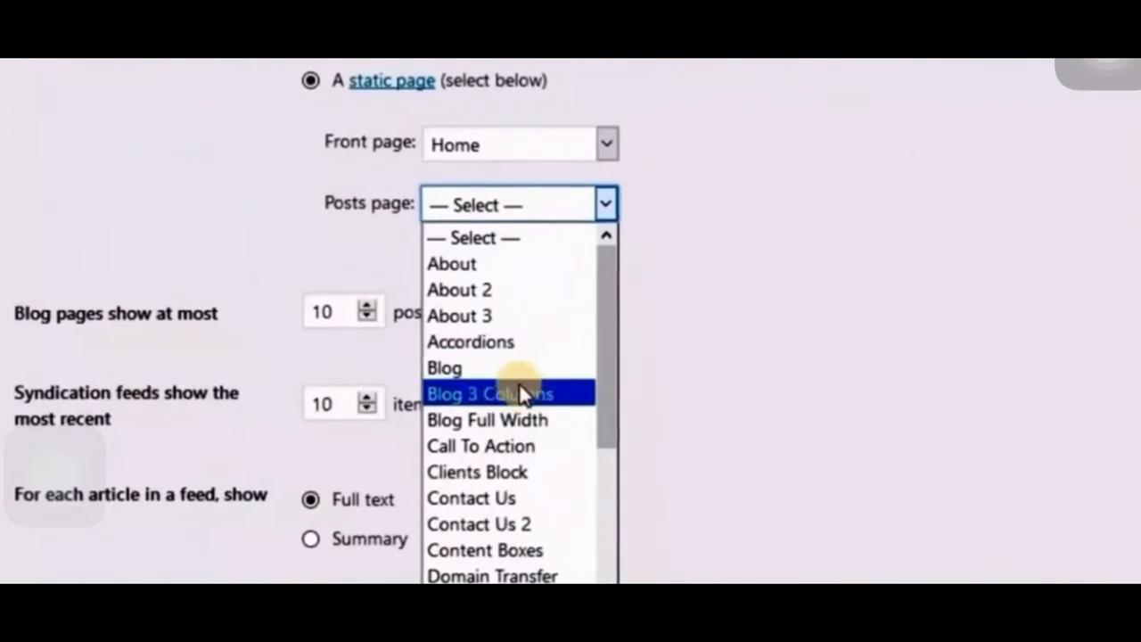
click(509, 369)
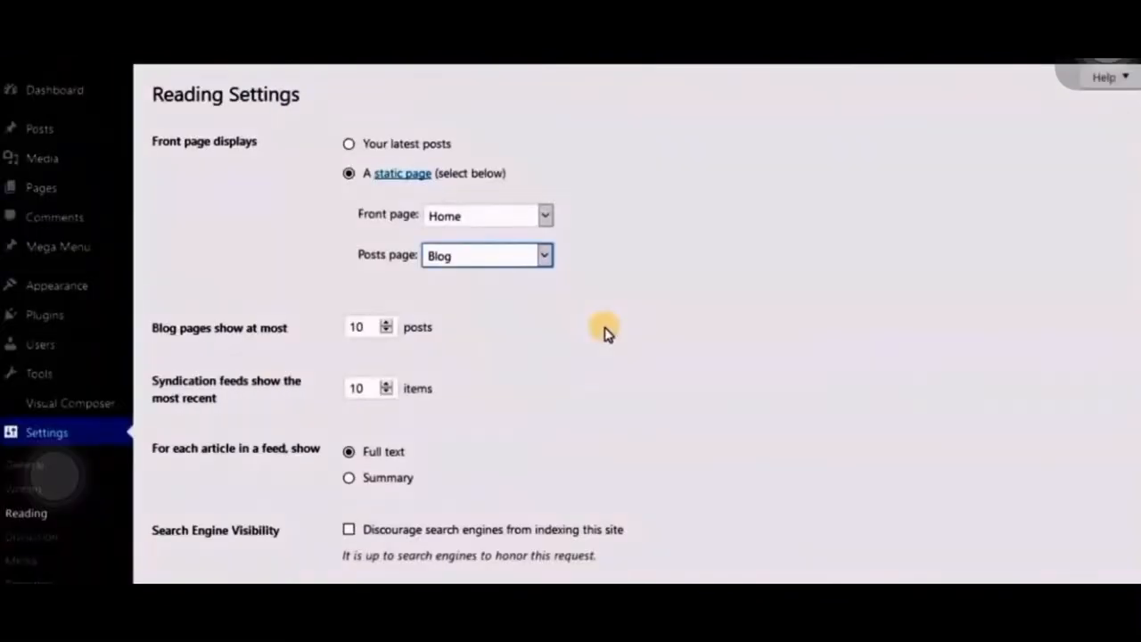
scroll(242, 498, down, 2)
click(225, 518)
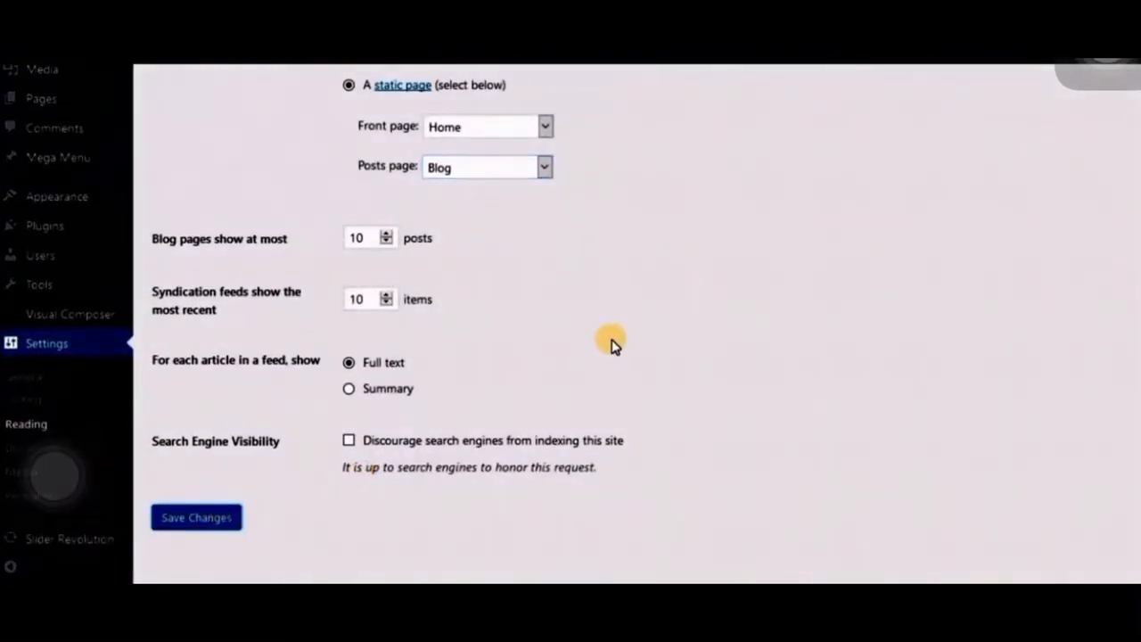
- View the live site and examine the home page from the slider through services, offers, domain prices, testimonials and clients
click(59, 80)
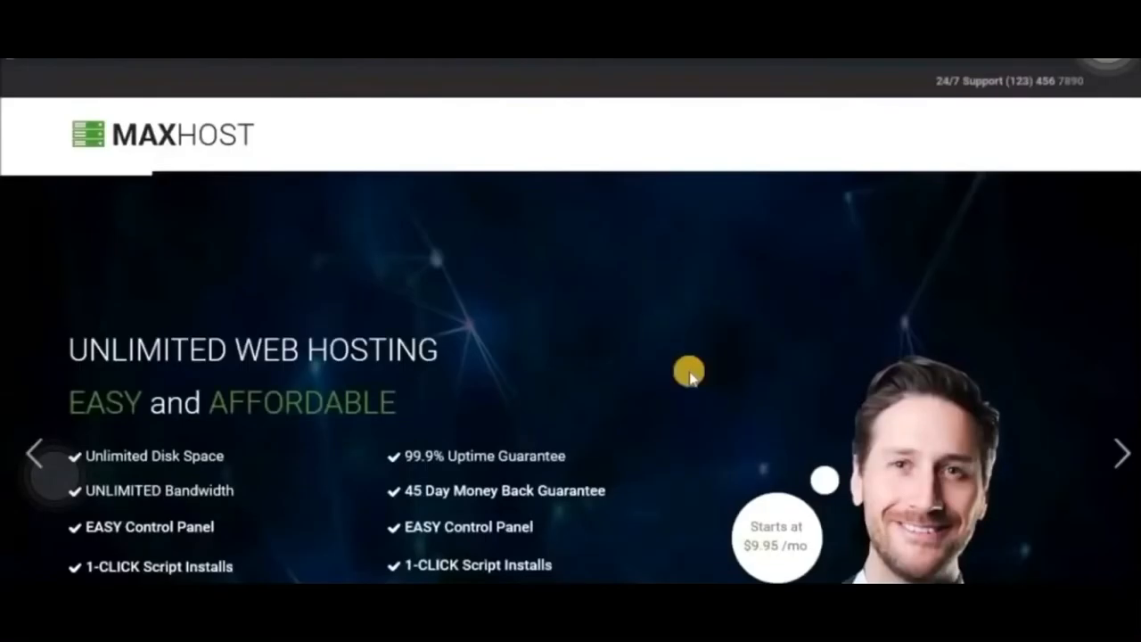
scroll(690, 376, down, 8)
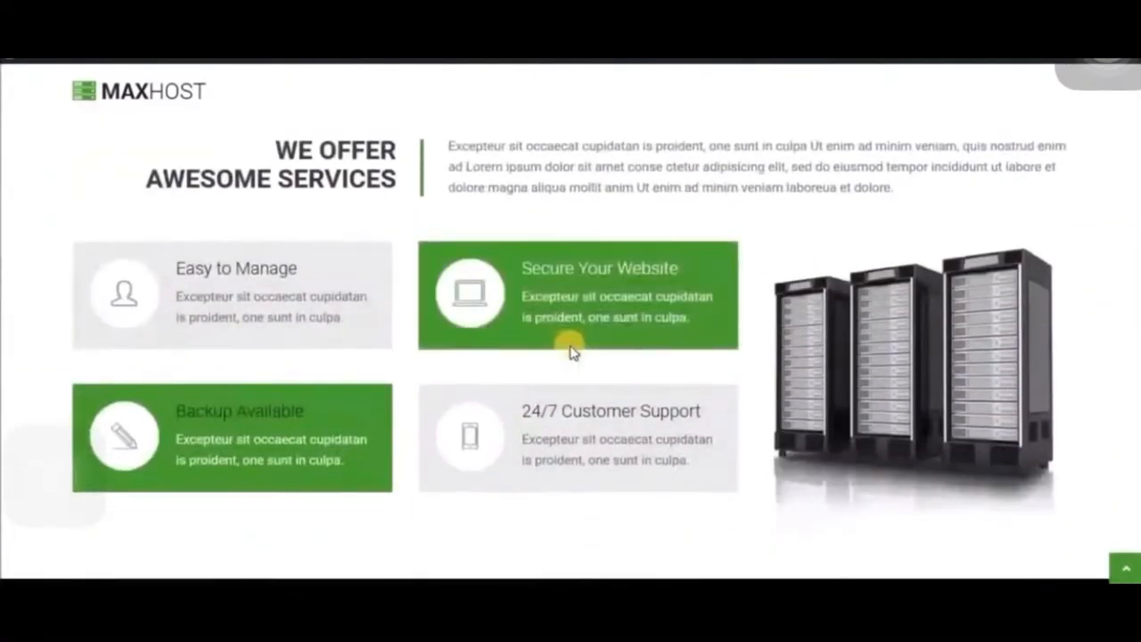
scroll(571, 352, down, 6)
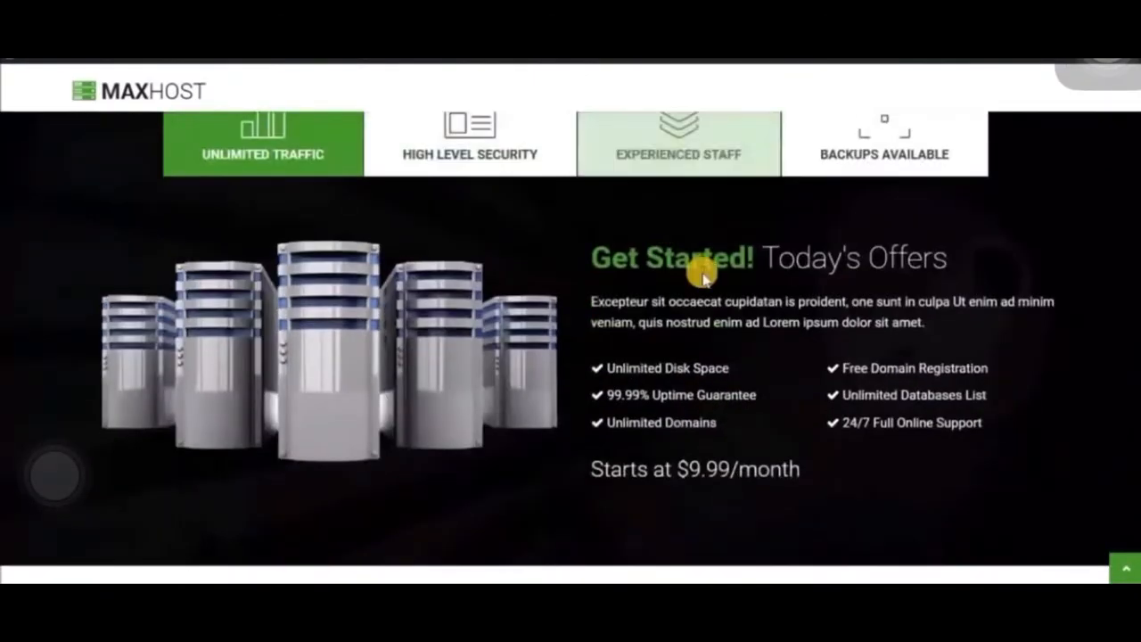
scroll(704, 279, down, 10)
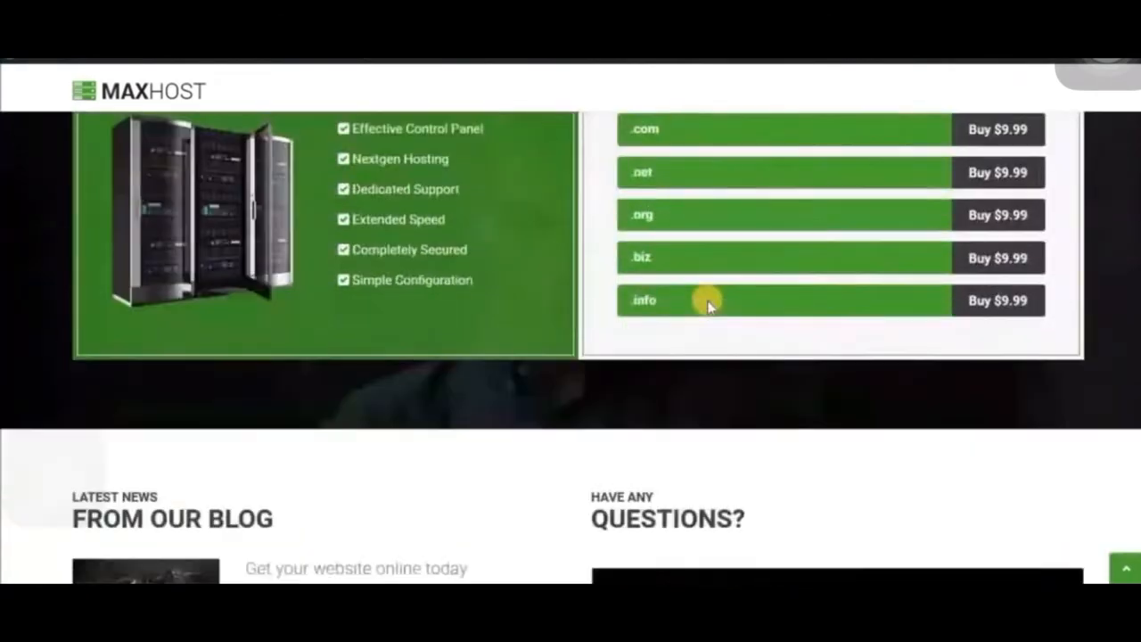
scroll(708, 306, down, 10)
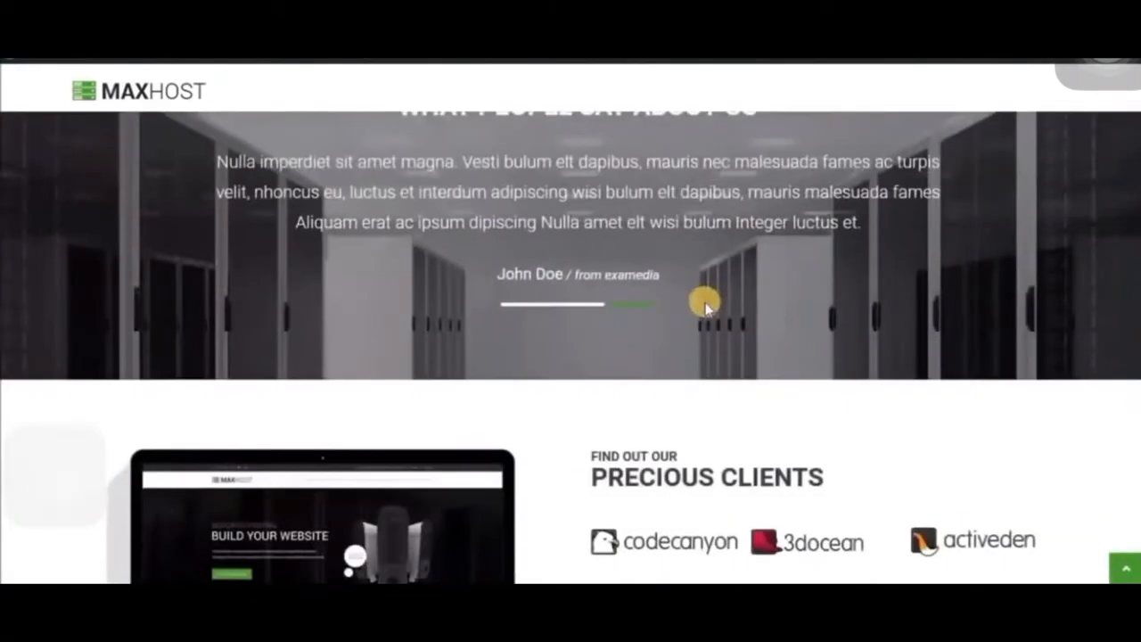
scroll(660, 312, down, 3)
scroll(571, 332, up, 3)
scroll(571, 311, down, 8)
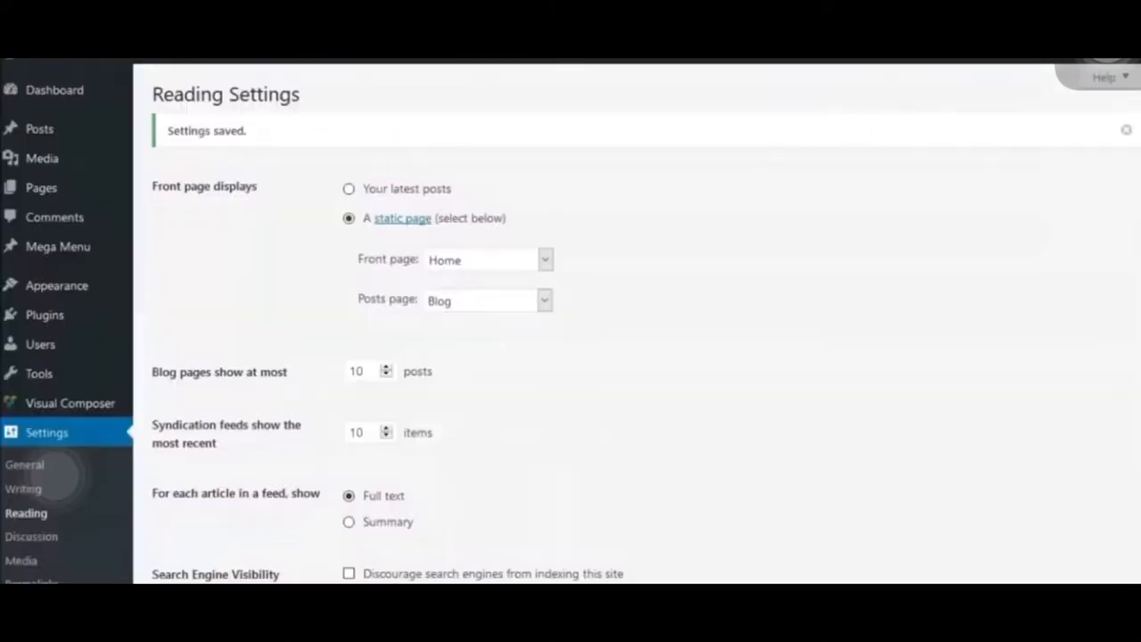
- Assign Main Menu to the Main Menu theme location and remove its Home WHMCS custom link
mouse_move(95, 283)
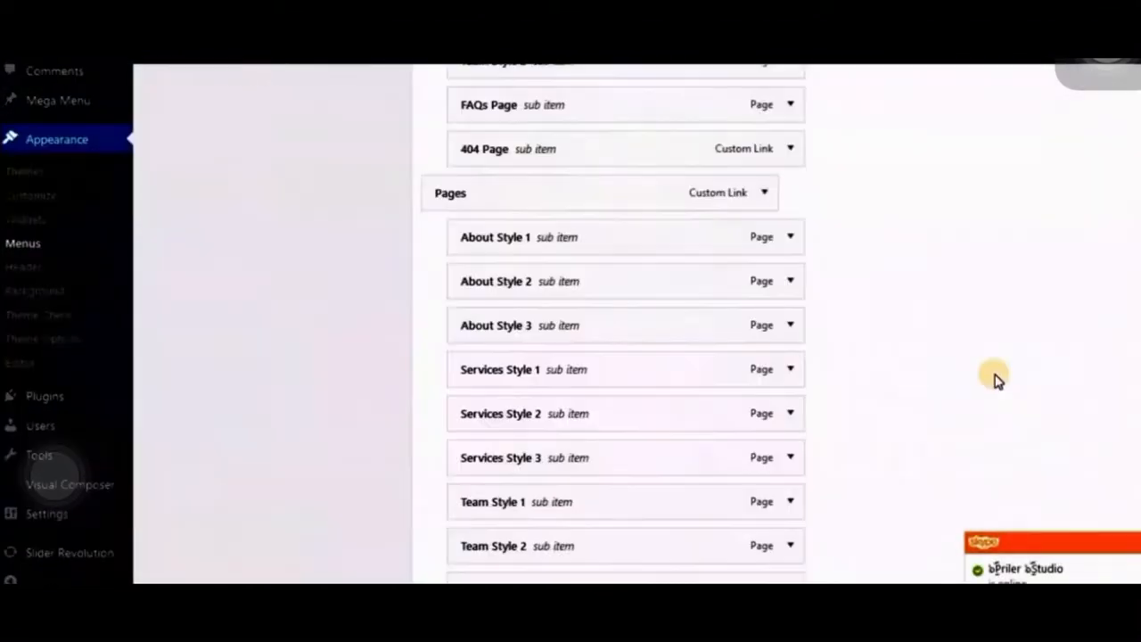
scroll(996, 377, down, 10)
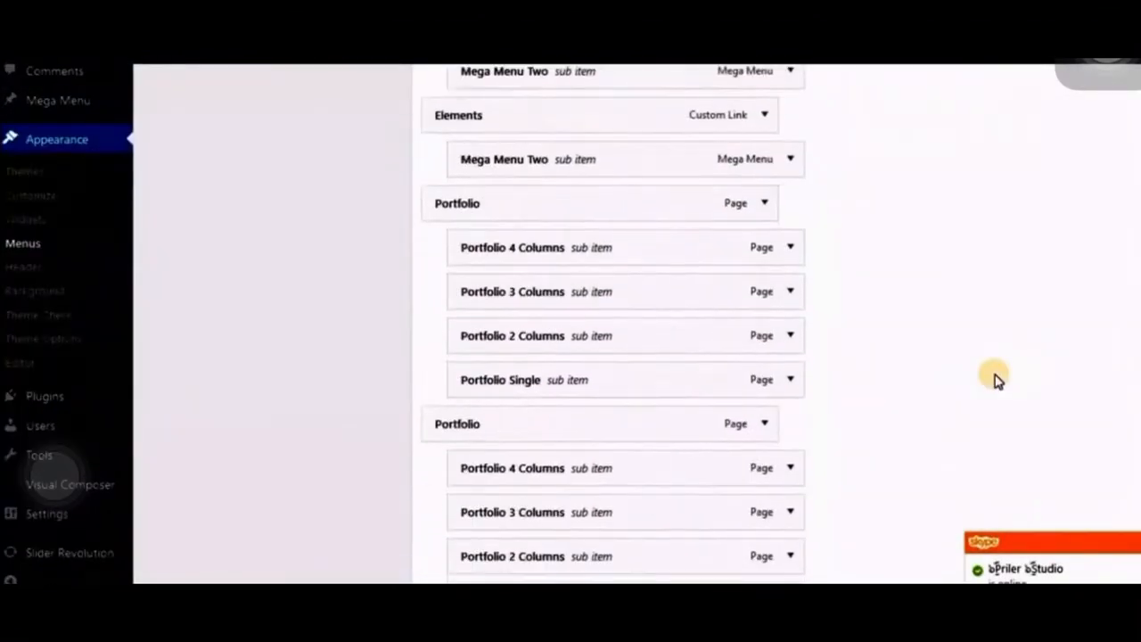
scroll(996, 377, down, 8)
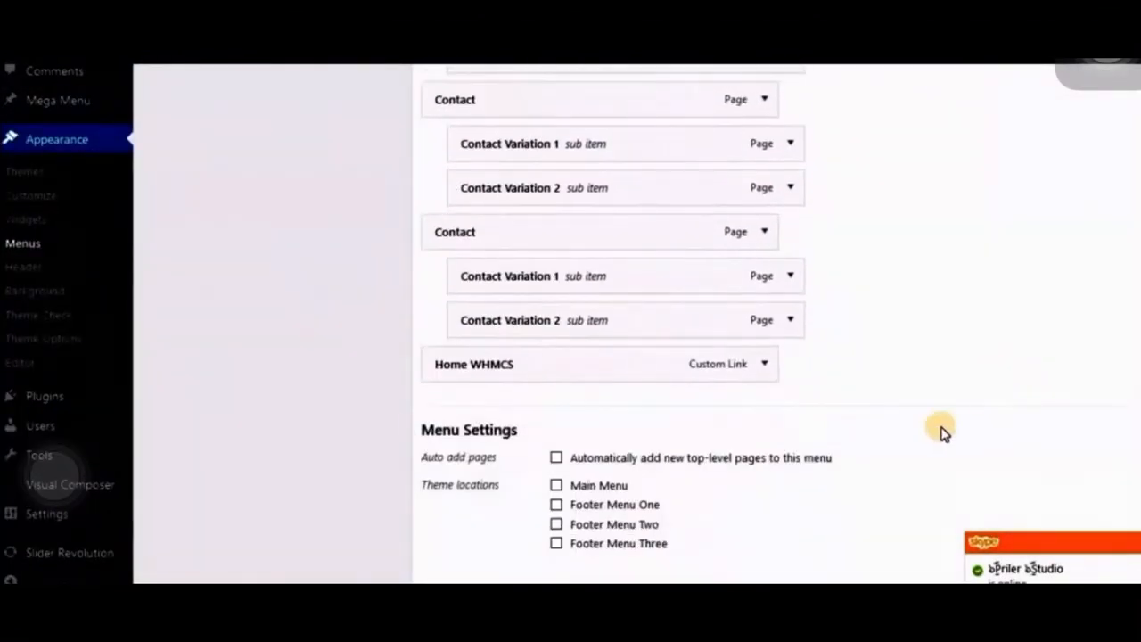
scroll(924, 422, down, 1)
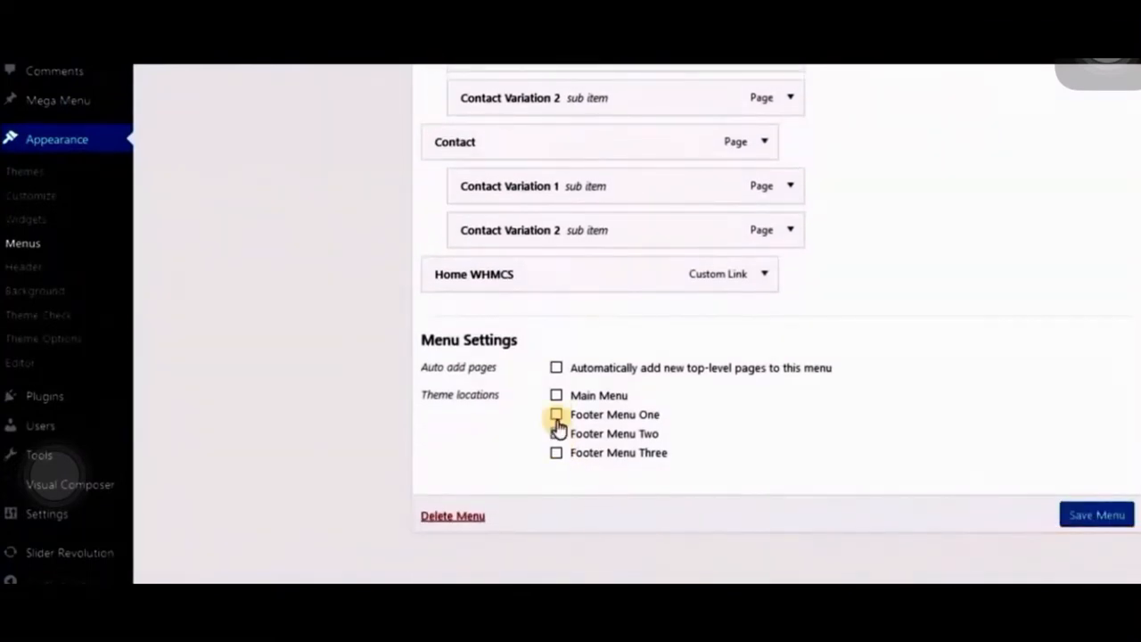
scroll(888, 445, up, 4)
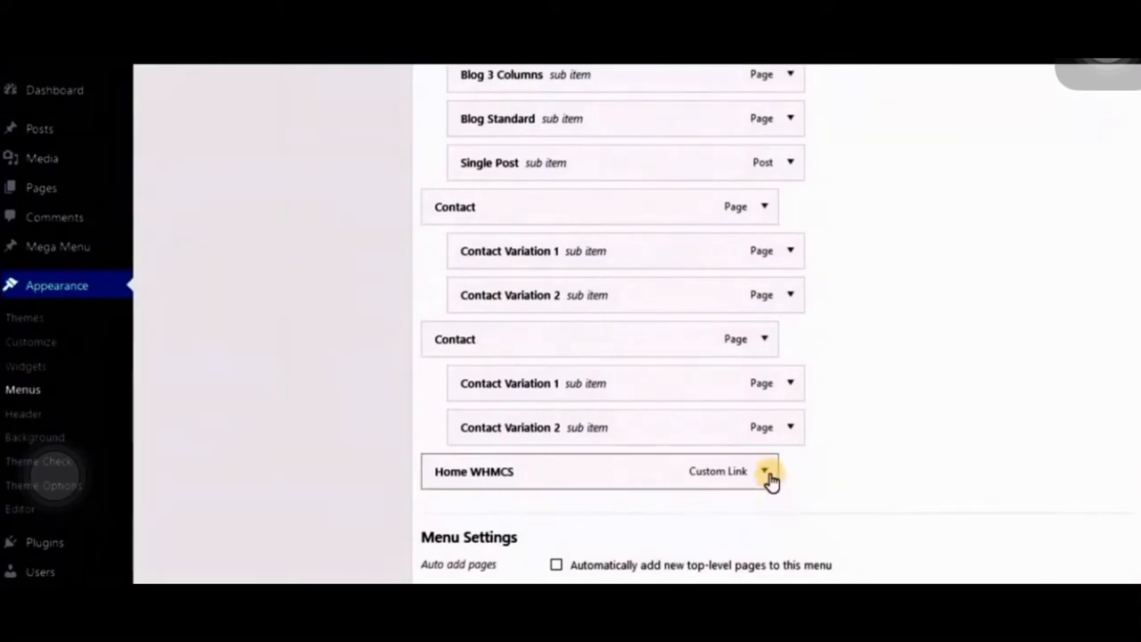
click(765, 473)
scroll(780, 477, down, 4)
click(462, 449)
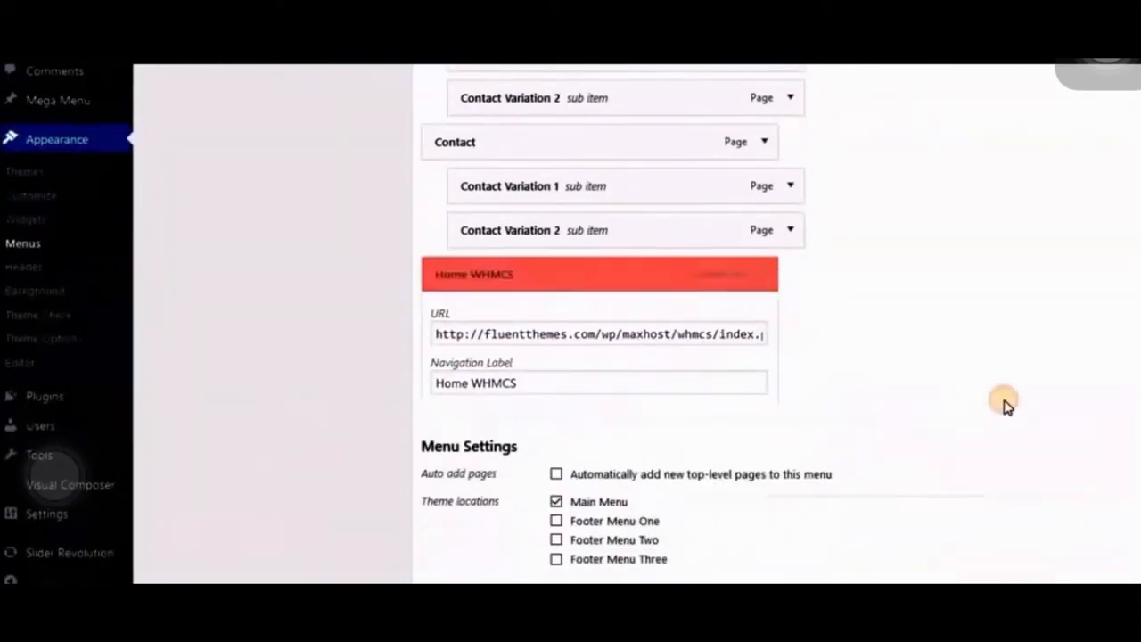
- Remove the duplicate Contact entry with its sub items from Main Menu and save the menu
scroll(961, 409, up, 10)
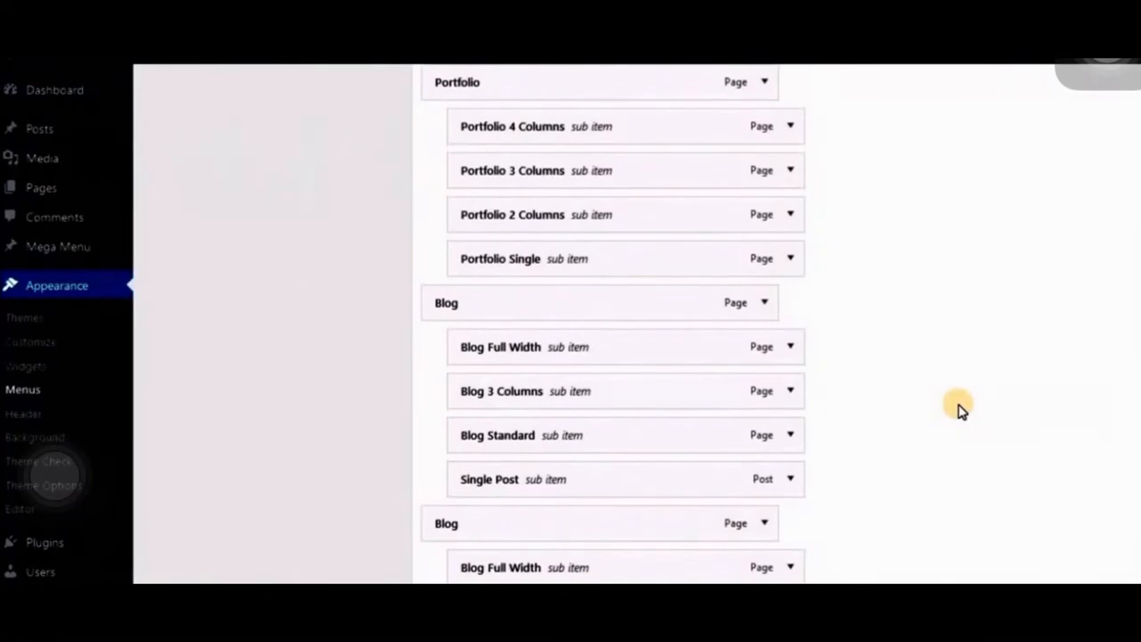
scroll(960, 409, up, 2)
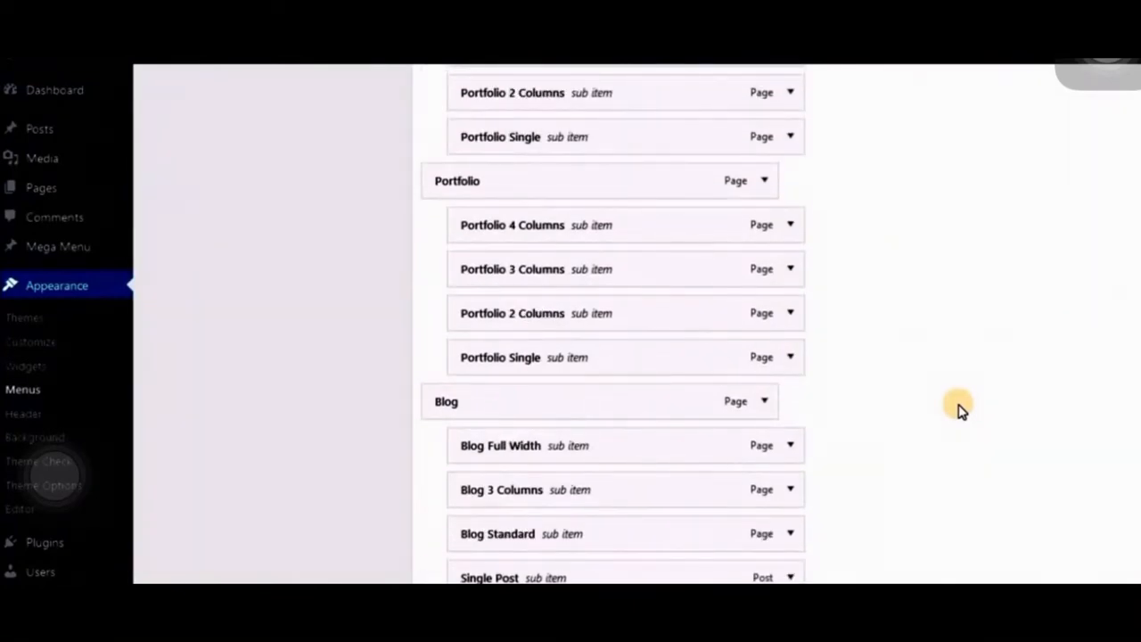
scroll(900, 339, up, 15)
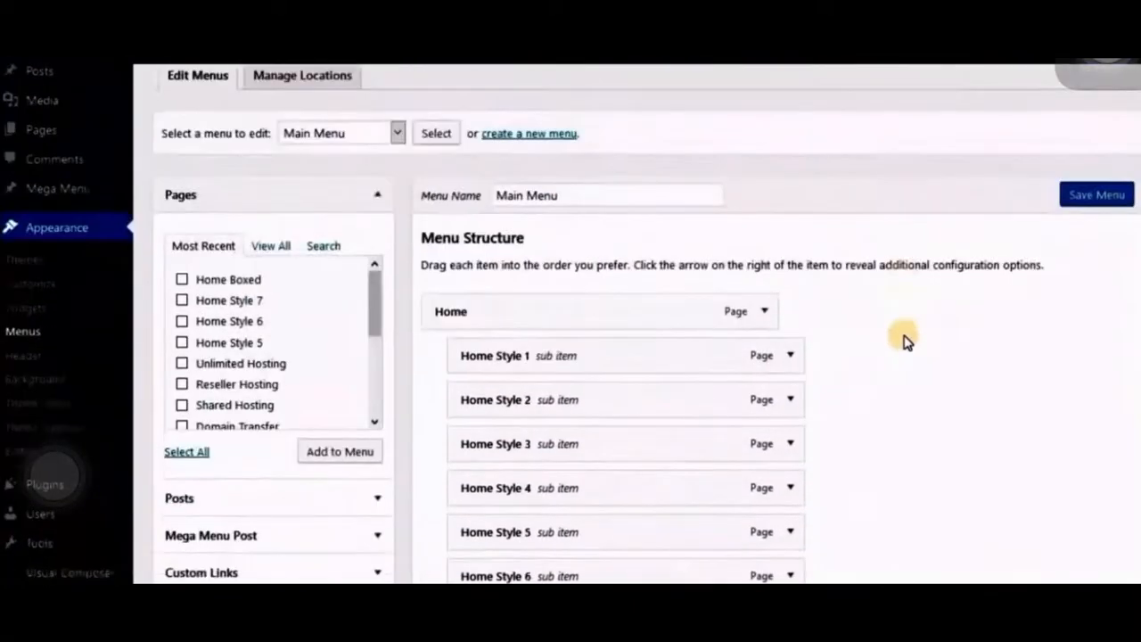
scroll(904, 342, down, 20)
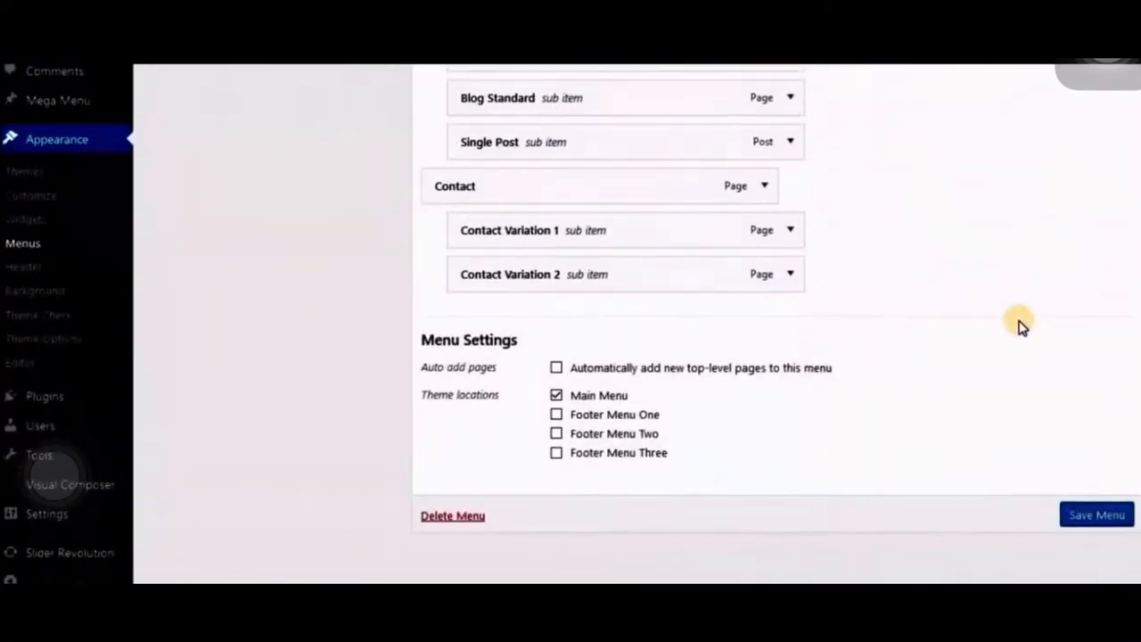
scroll(1021, 326, up, 20)
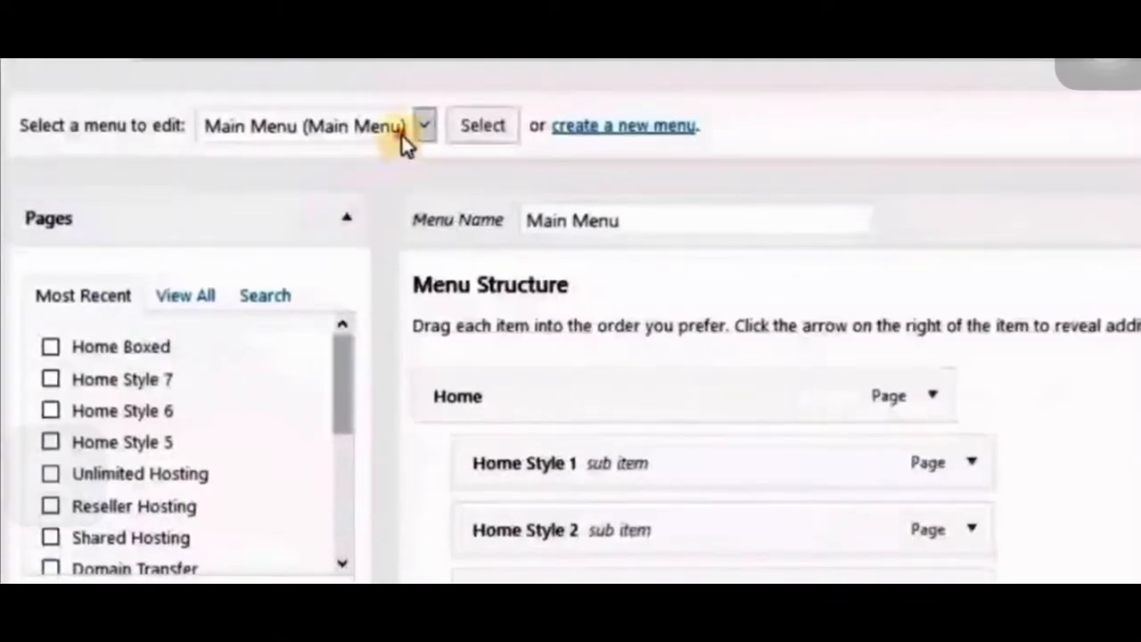
- Select Footer Menu One as the menu to edit
click(409, 246)
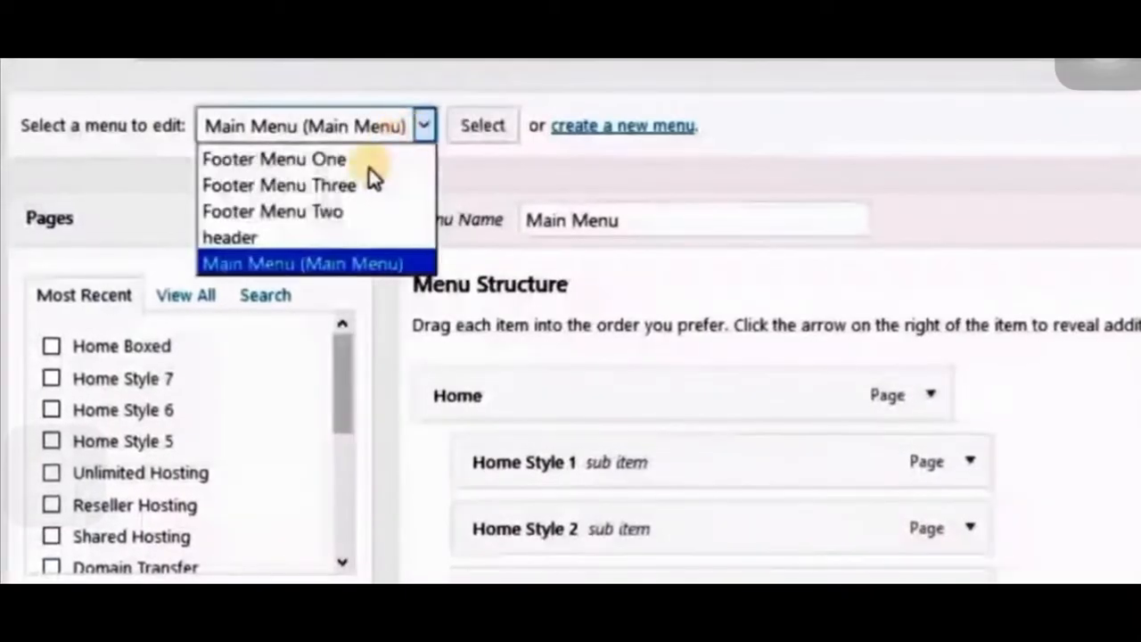
click(362, 160)
click(483, 125)
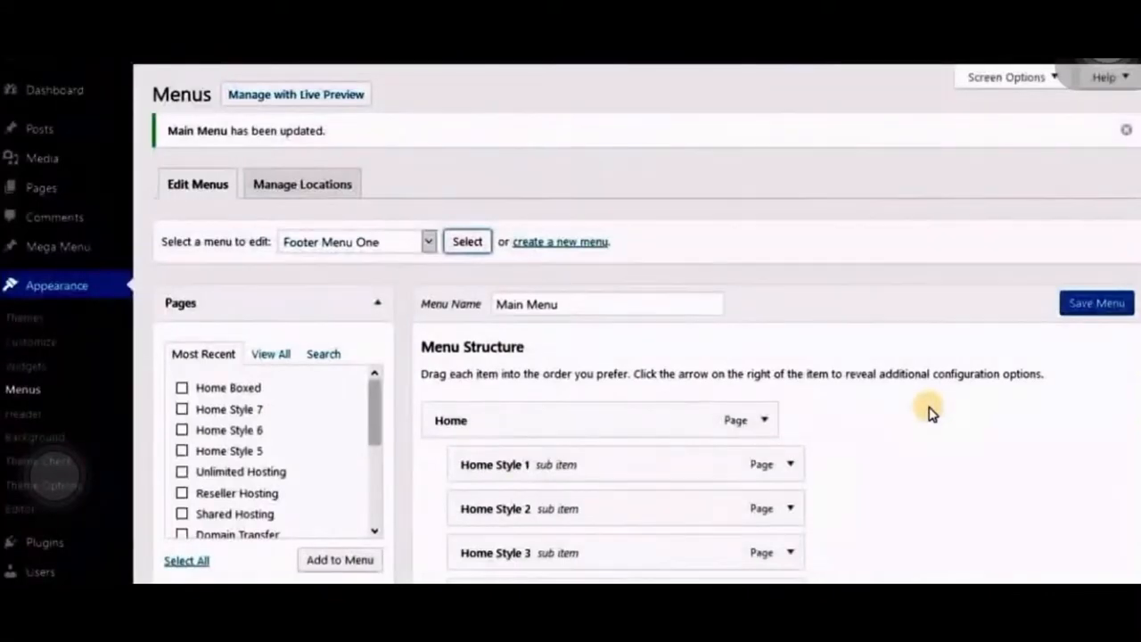
- Assign the Footer Menu One menu to the Footer Menu One theme location and save it
scroll(936, 415, down, 4)
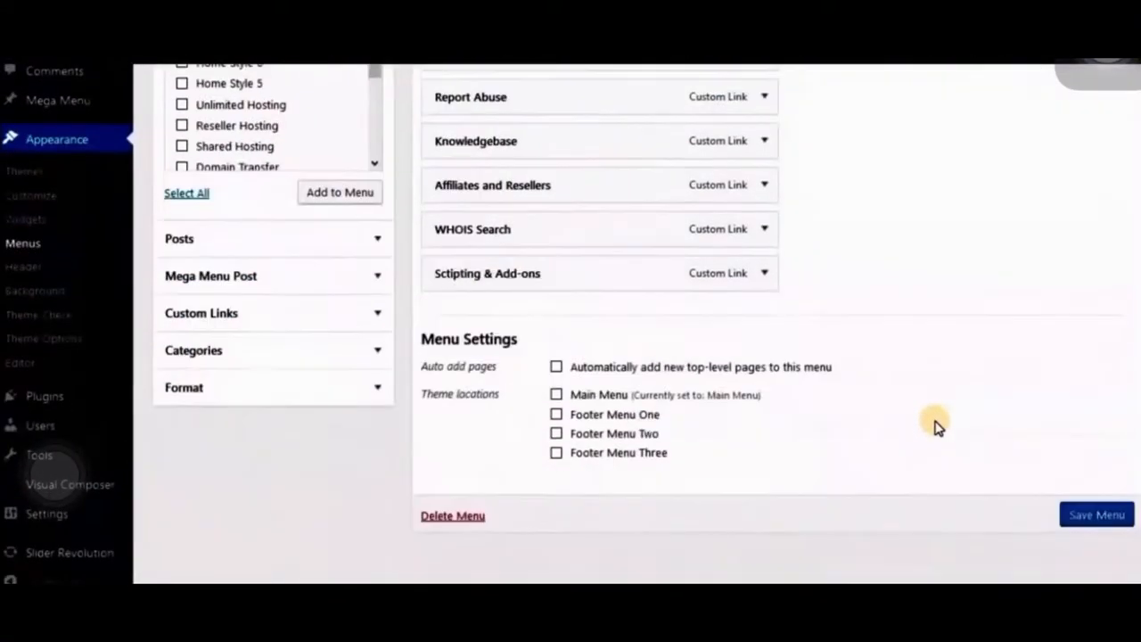
click(1102, 518)
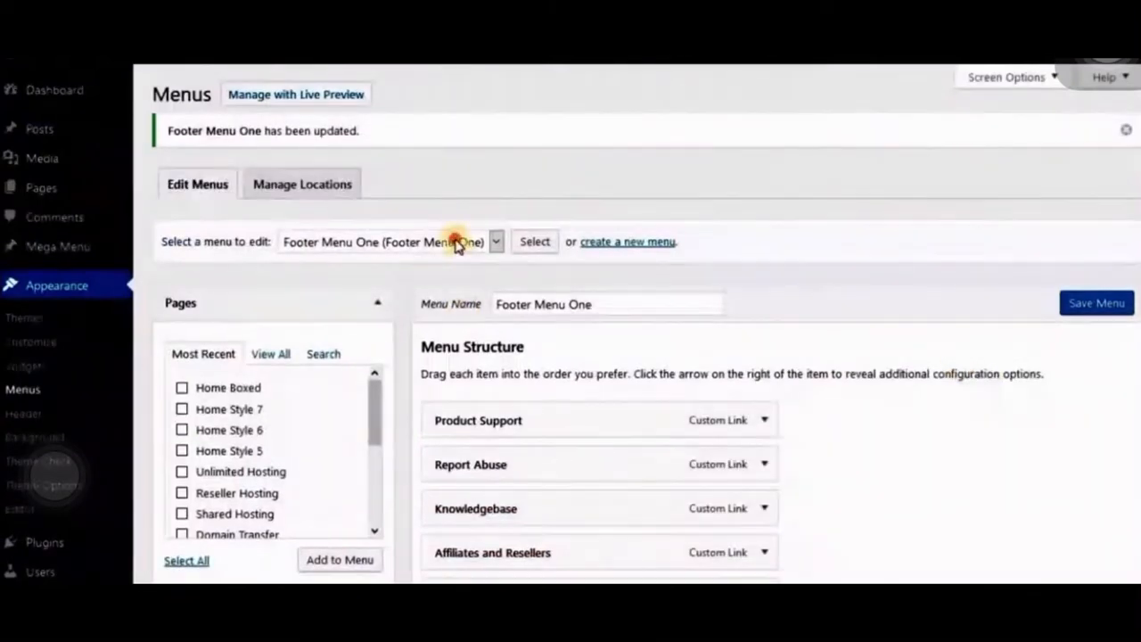
- Select Footer Menu Two for editing, assign it to the Footer Menu Two theme location and save it
click(454, 242)
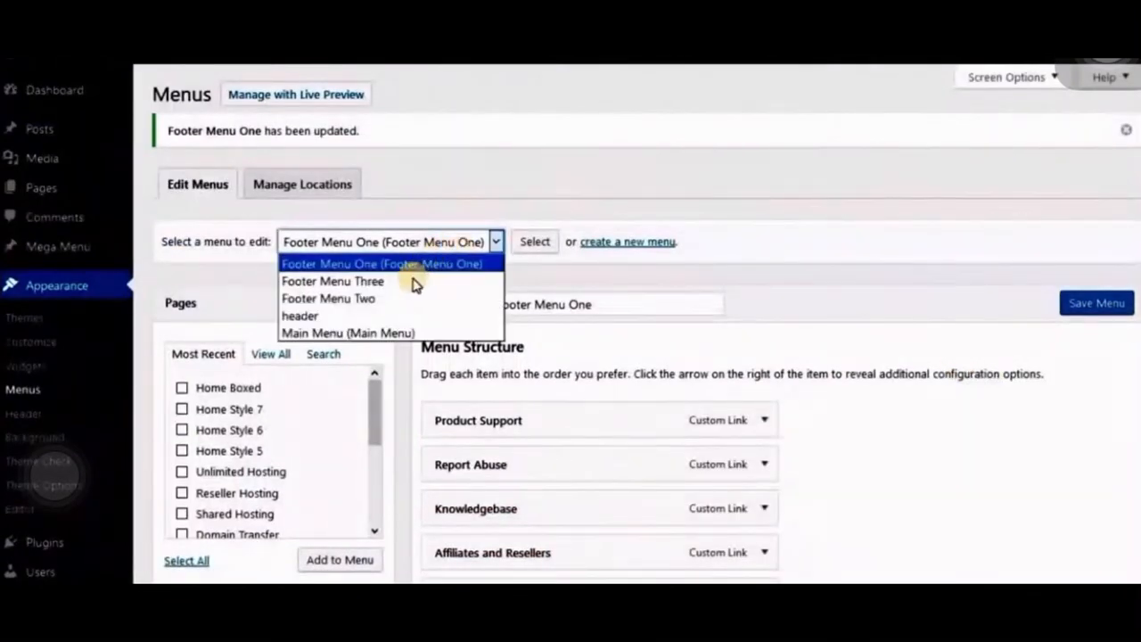
click(405, 298)
click(536, 250)
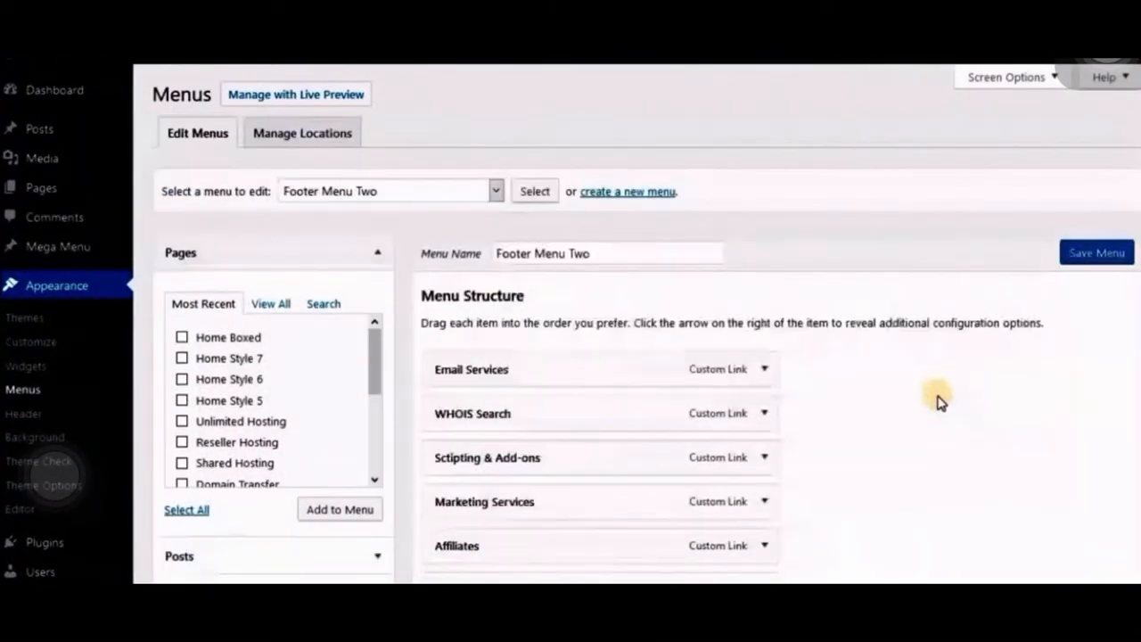
scroll(934, 419, down, 1)
scroll(934, 419, down, 3)
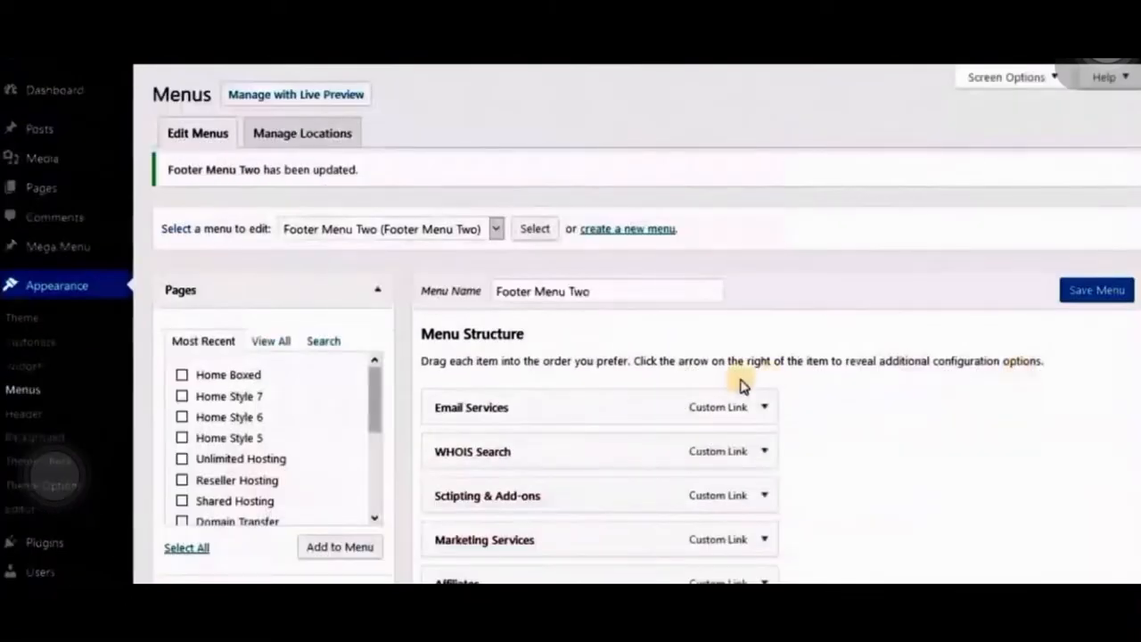
- Select Footer Menu Three for editing, assign it to the Footer Menu Three theme location and save it
click(440, 245)
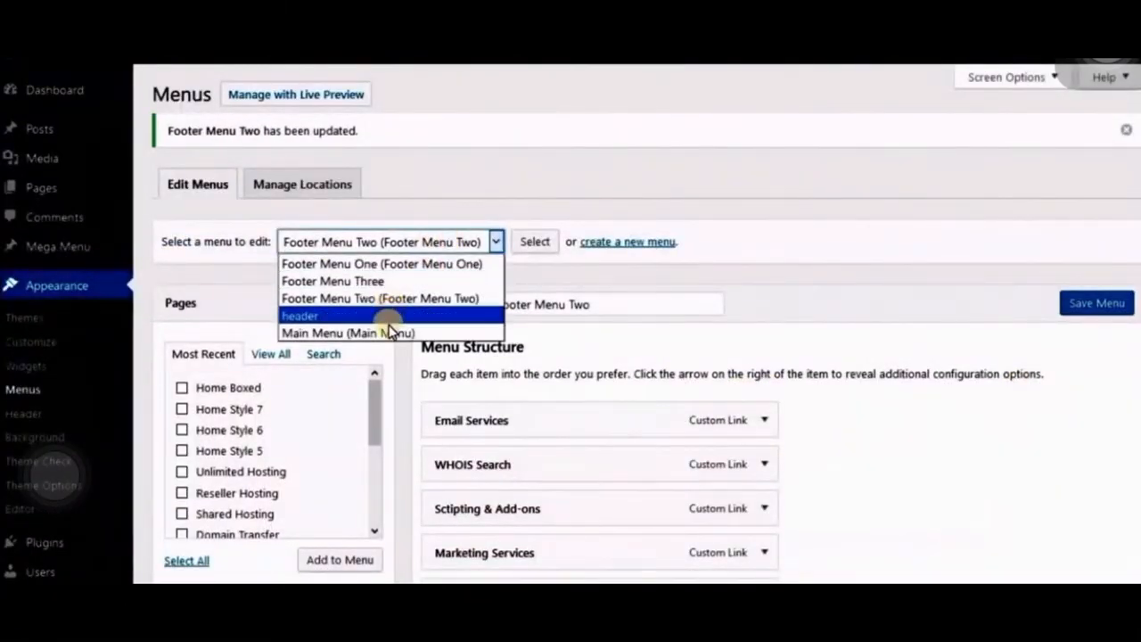
click(394, 281)
click(516, 247)
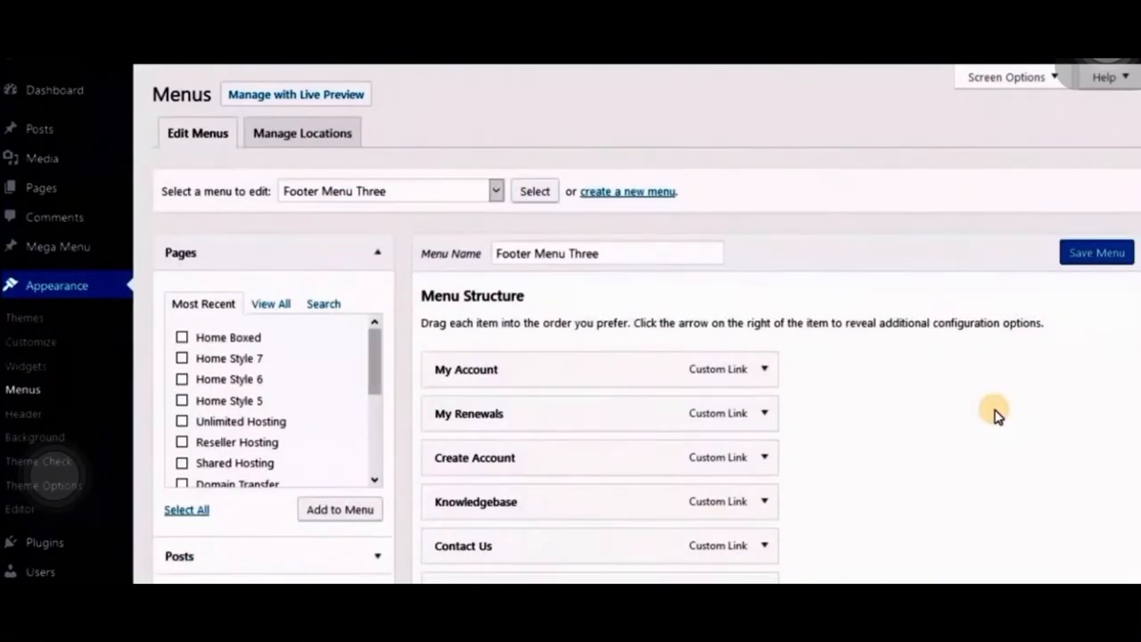
scroll(997, 415, down, 4)
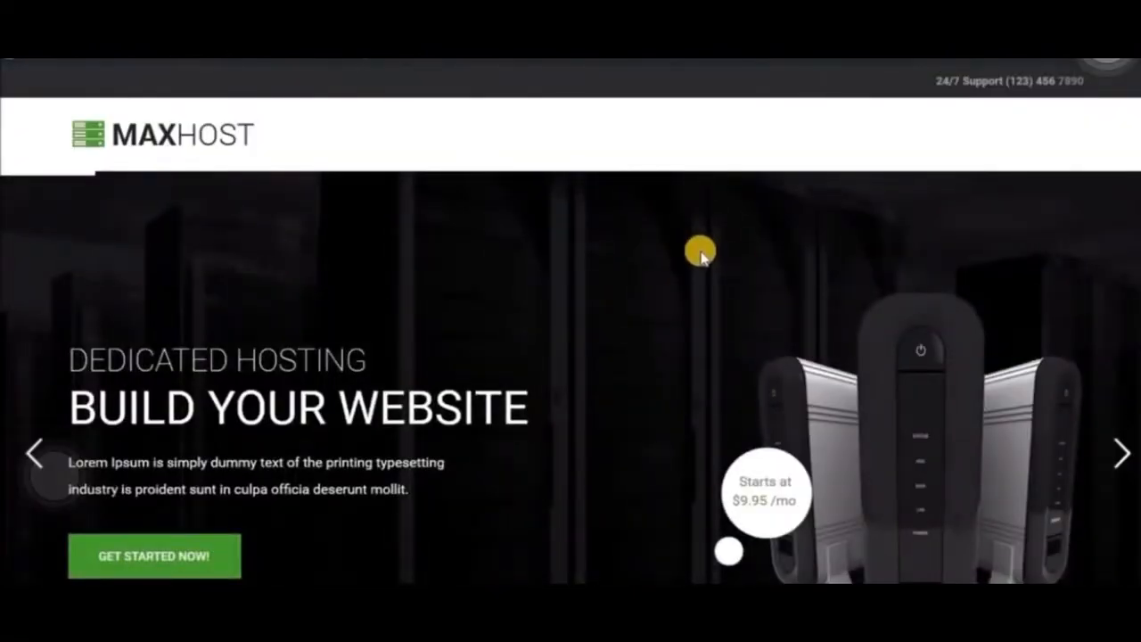
- Reload the live site and examine the header navigation and the home page sections
key(F5)
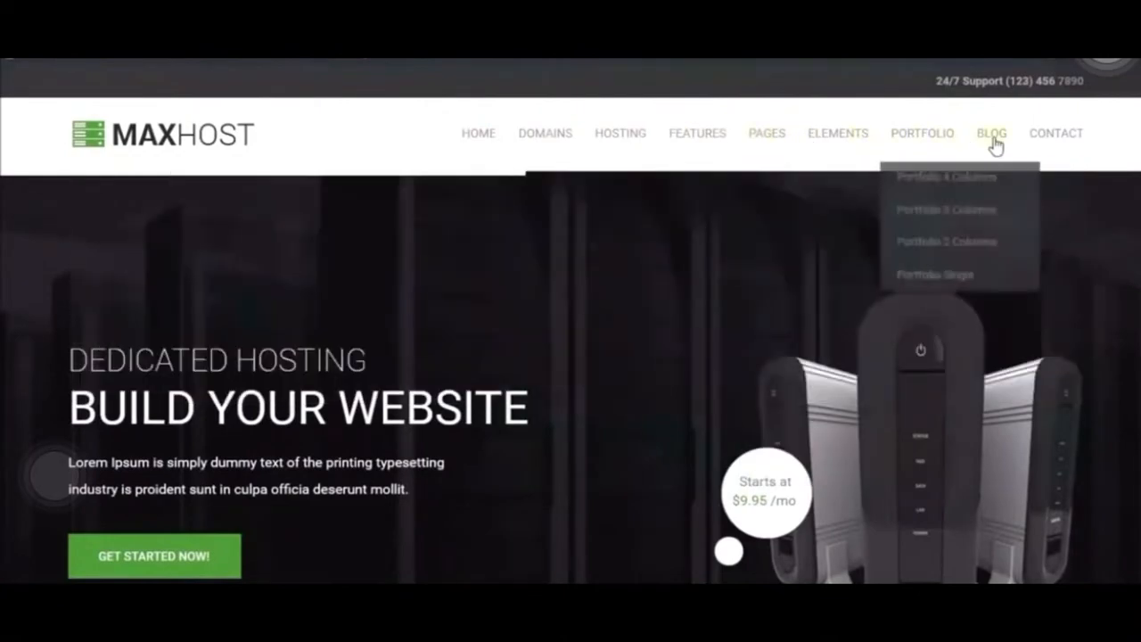
scroll(794, 357, down, 15)
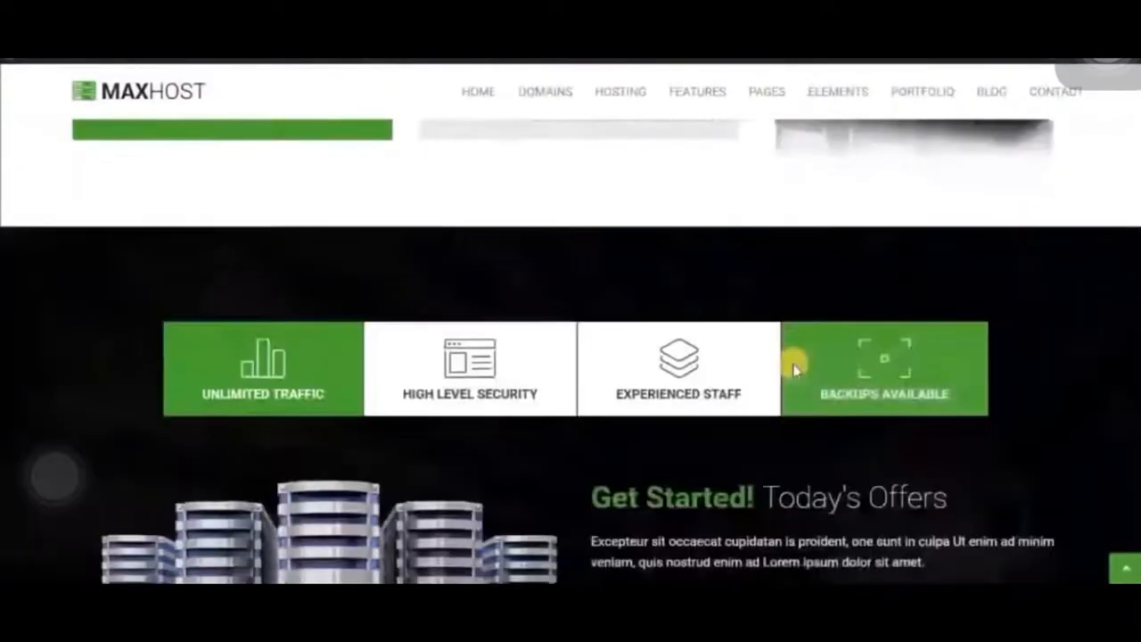
scroll(794, 367, down, 8)
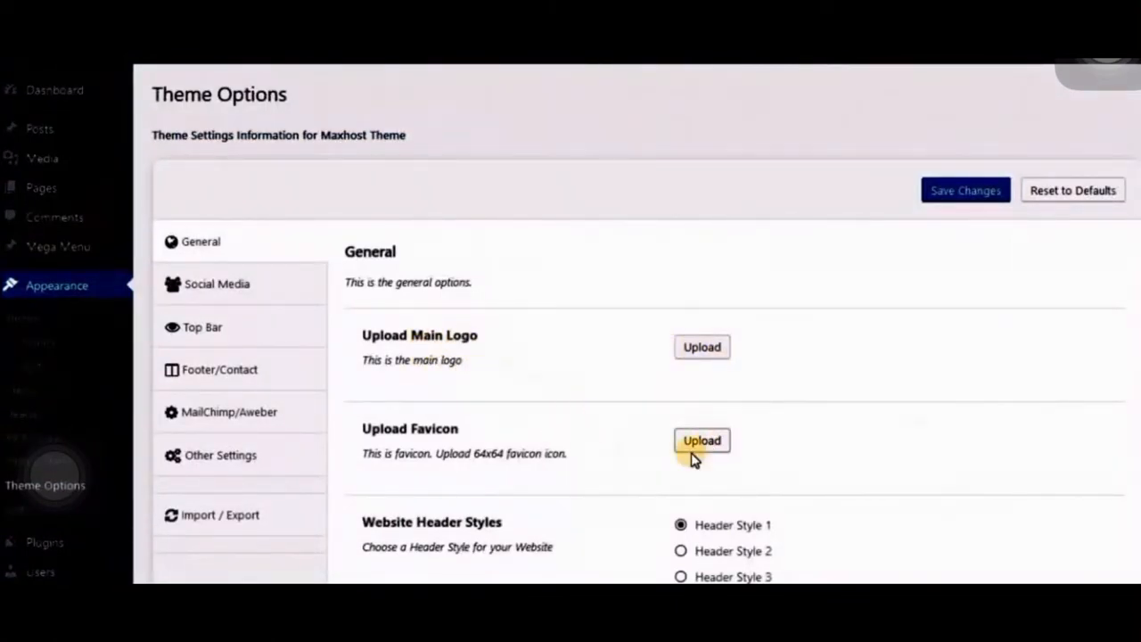
- In the Footer/Contact theme options, fill About Company Text with repeated sentences reading "This is about company text."
scroll(694, 458, down, 3)
scroll(500, 436, up, 3)
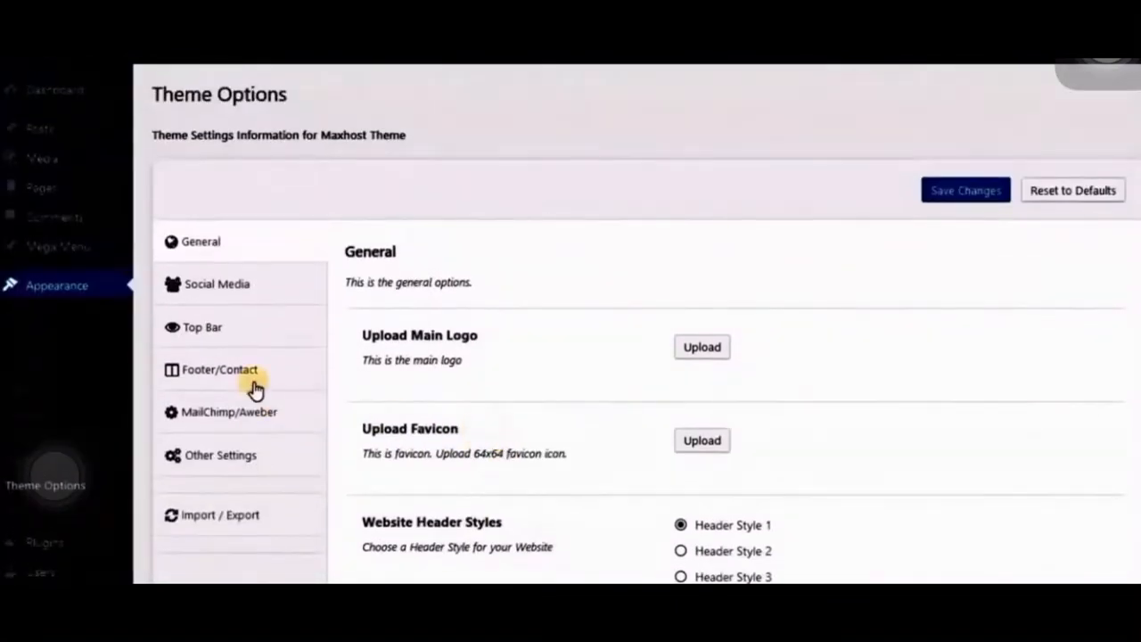
click(222, 382)
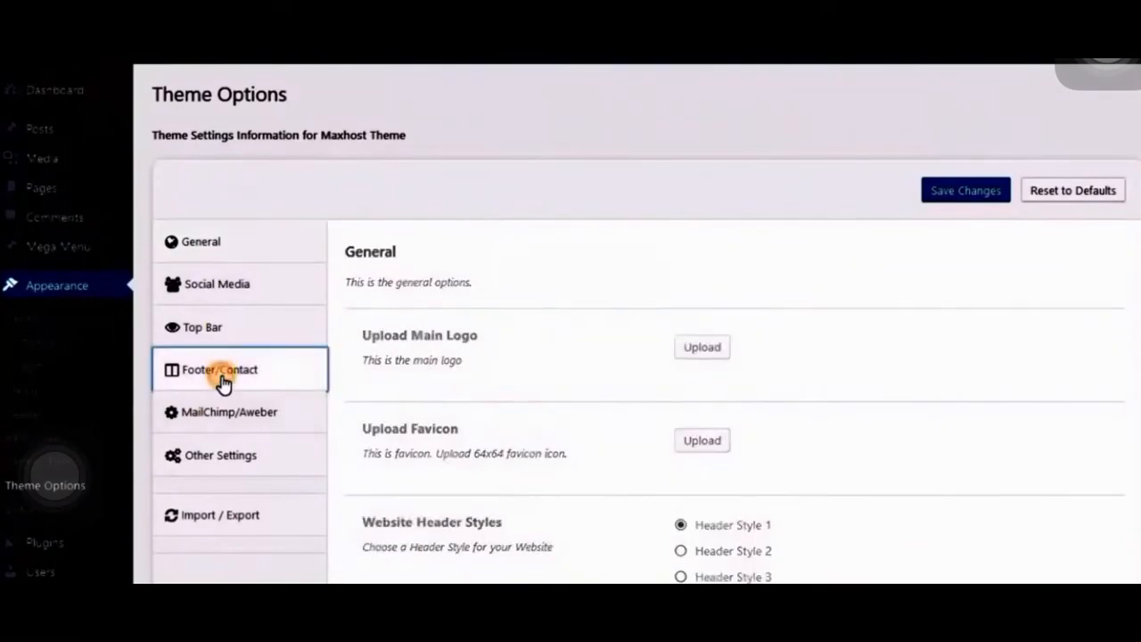
scroll(476, 376, down, 5)
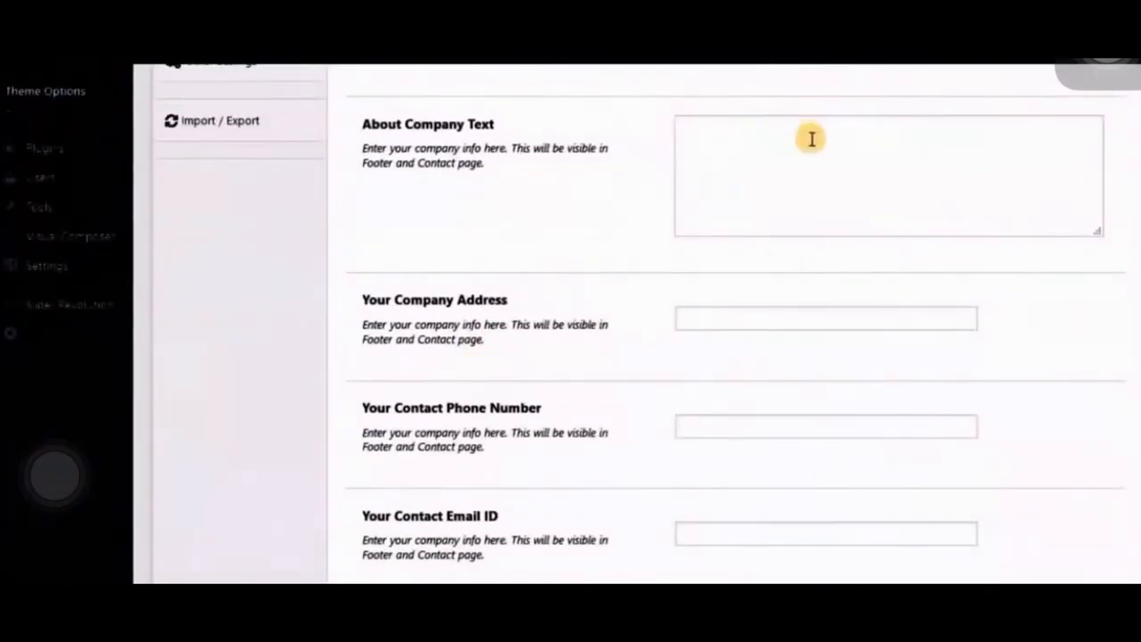
click(811, 138)
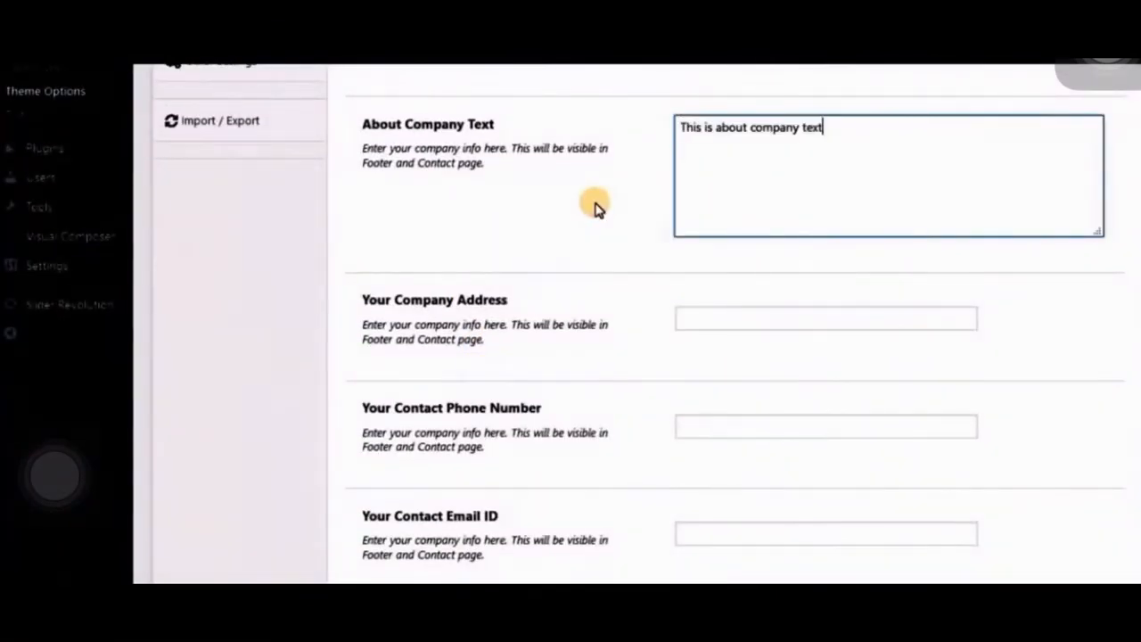
key(ctrl+v)
key(ctrl+v)
key(ctrl+v)
key(ctrl+v)
key(ctrl+v)
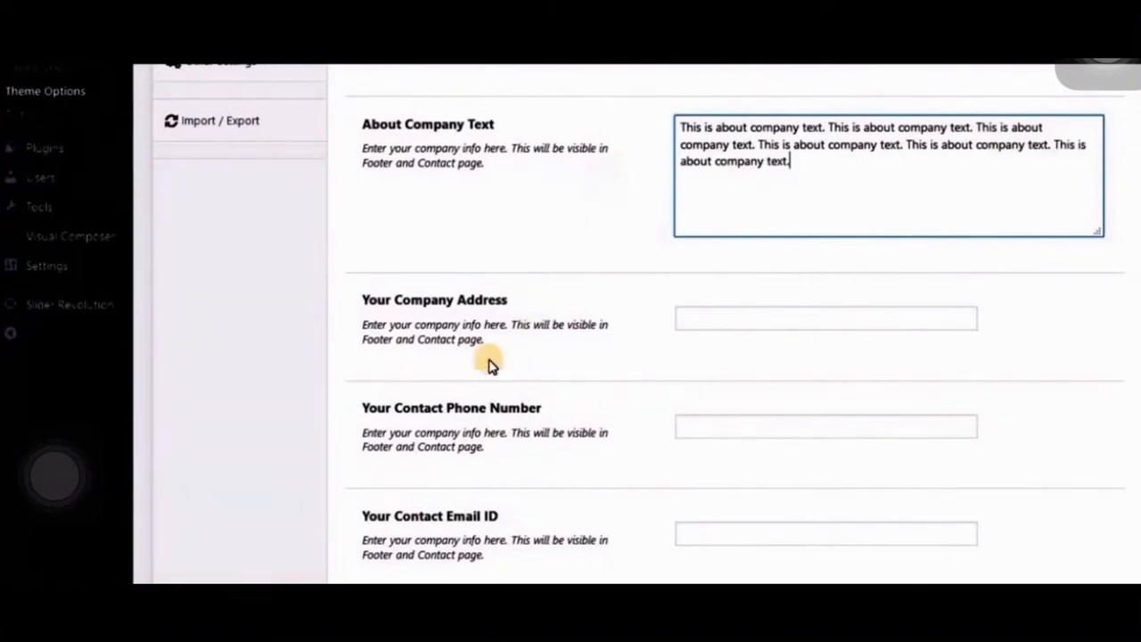
- Enter the company address in the Footer/Contact theme options and save the changes
scroll(488, 363, up, 1)
click(703, 334)
text(s)
click(713, 369)
scroll(475, 314, down, 10)
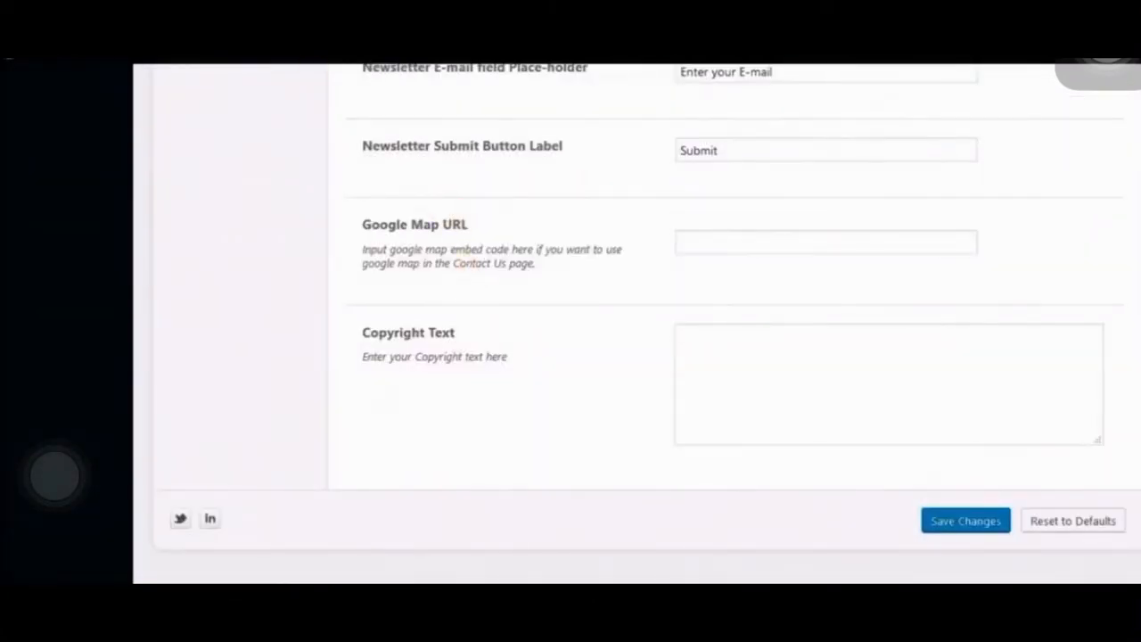
click(966, 521)
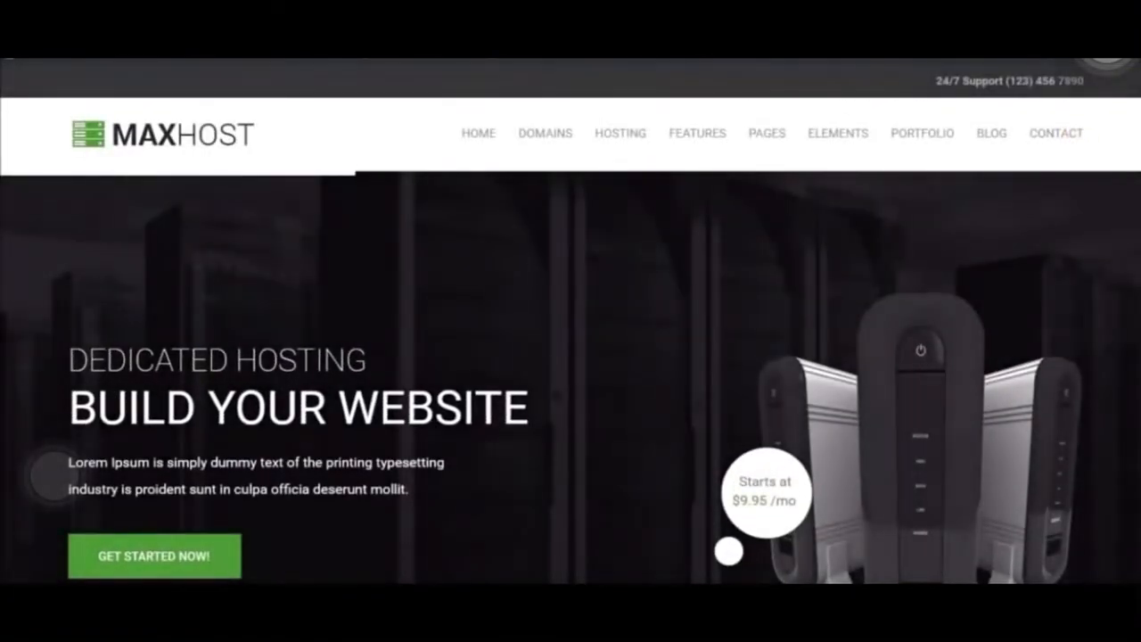
- View the live home page and examine the footer's company text, address and three menu columns
scroll(1112, 178, down, 5)
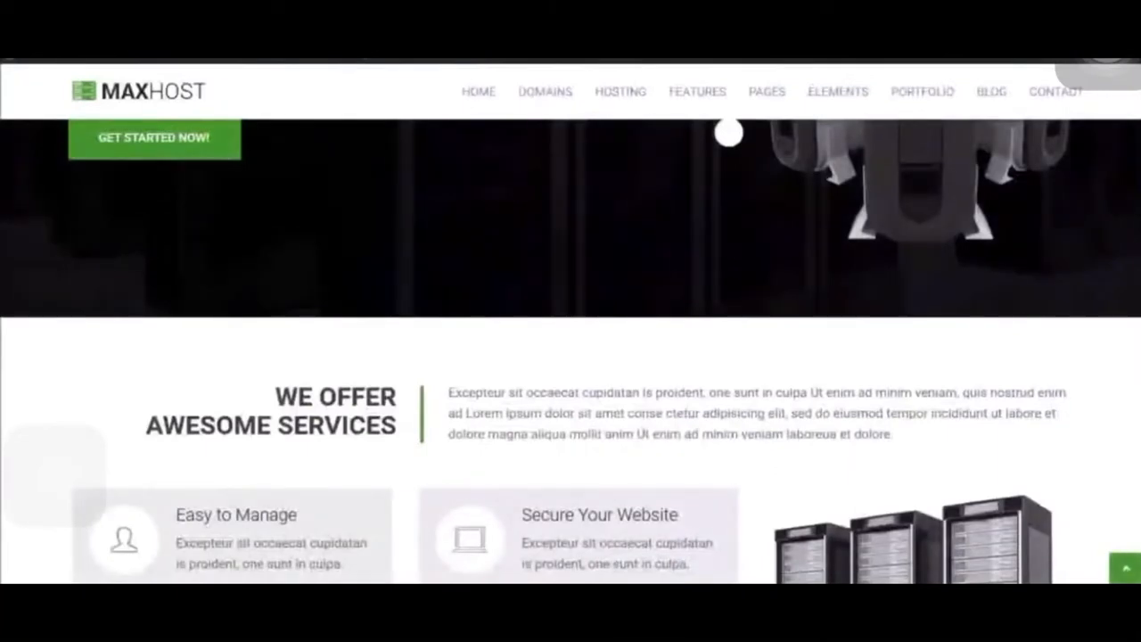
scroll(53, 462, down, 15)
scroll(223, 393, up, 1)
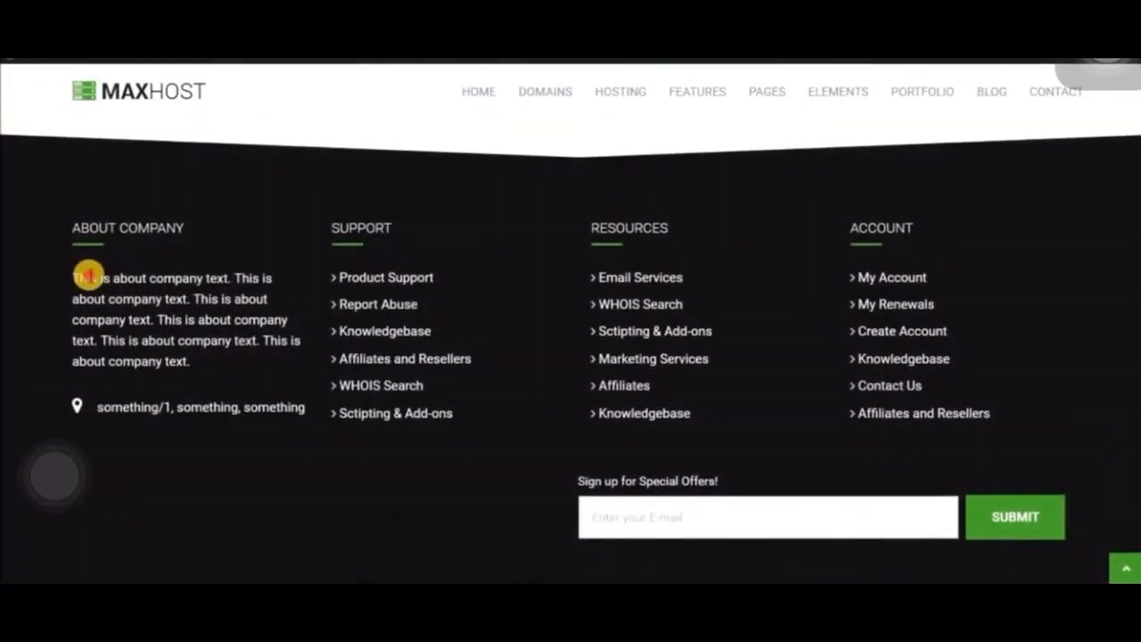
drag(74, 277, 192, 346)
click(235, 323)
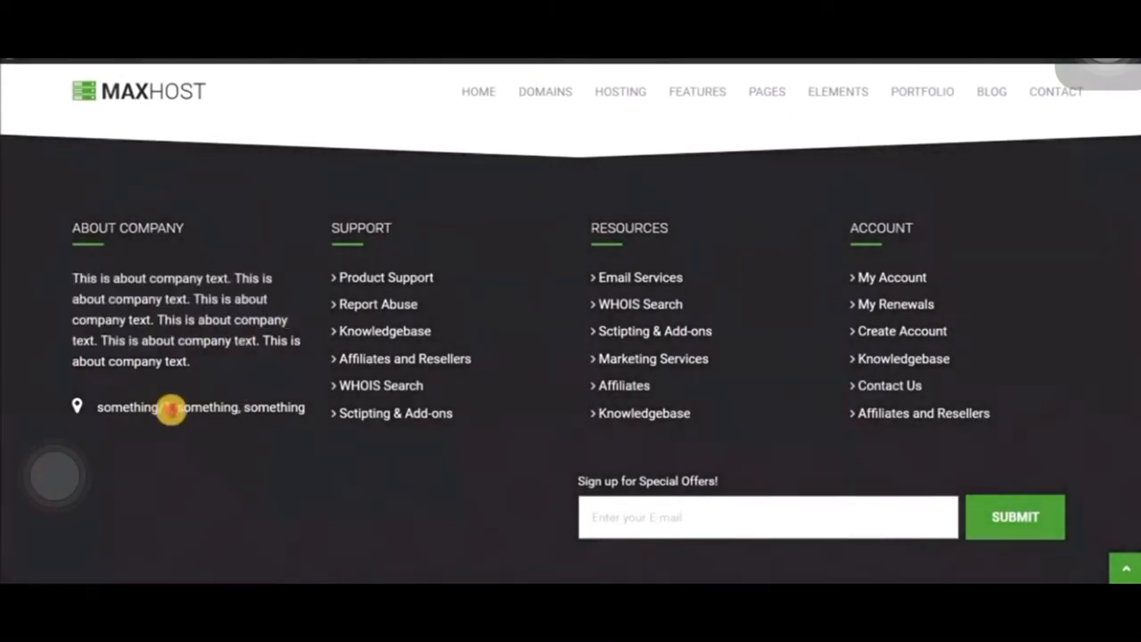
click(248, 380)
scroll(331, 330, up, 6)
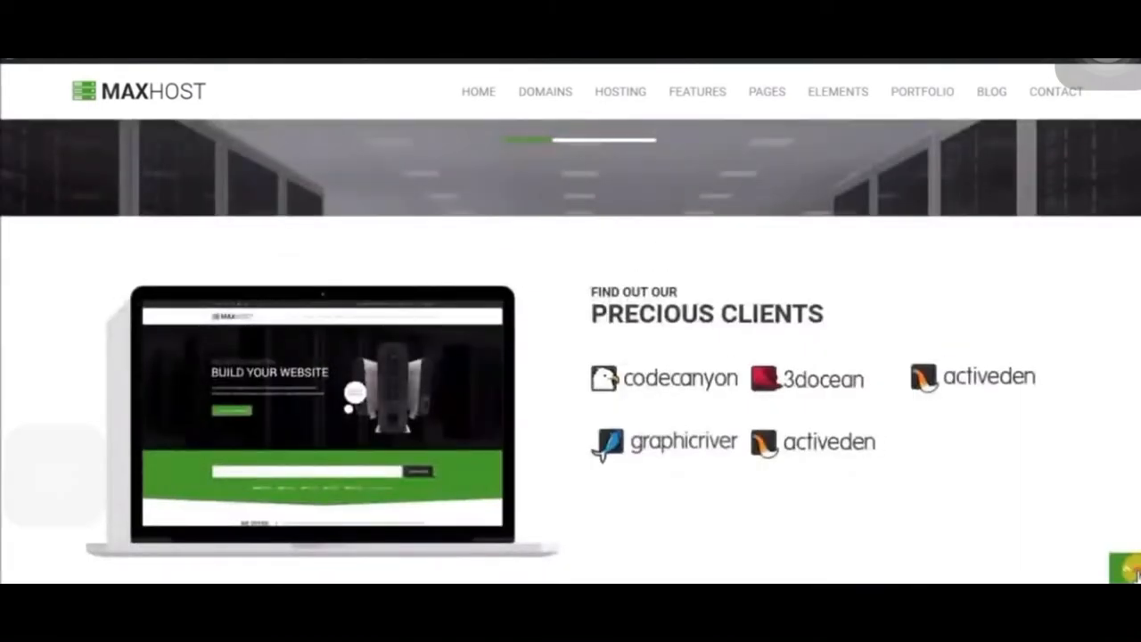
- Return to the top of the home page and examine the submenus of the main navigation from Features to Blog
click(1125, 568)
mouse_move(713, 140)
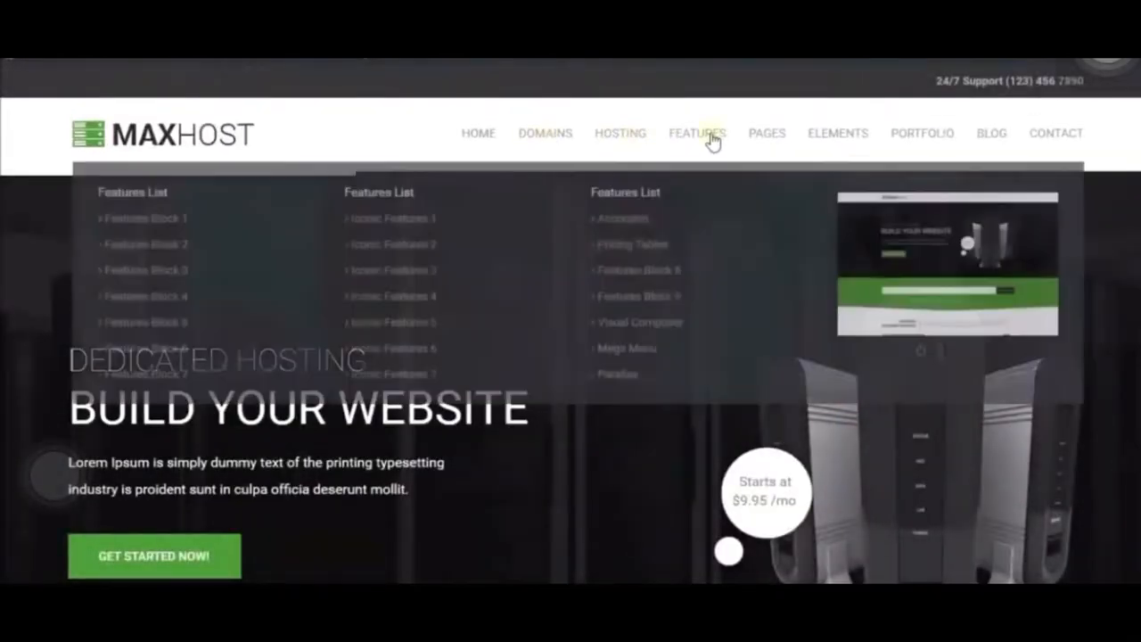
mouse_move(774, 140)
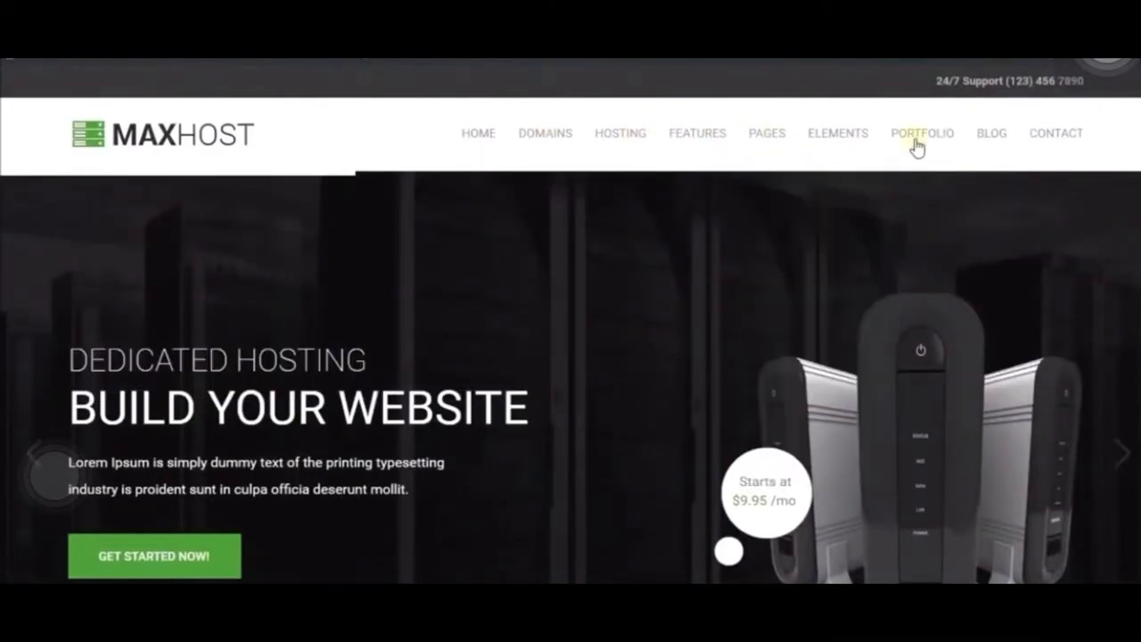
mouse_move(923, 142)
mouse_move(1008, 151)
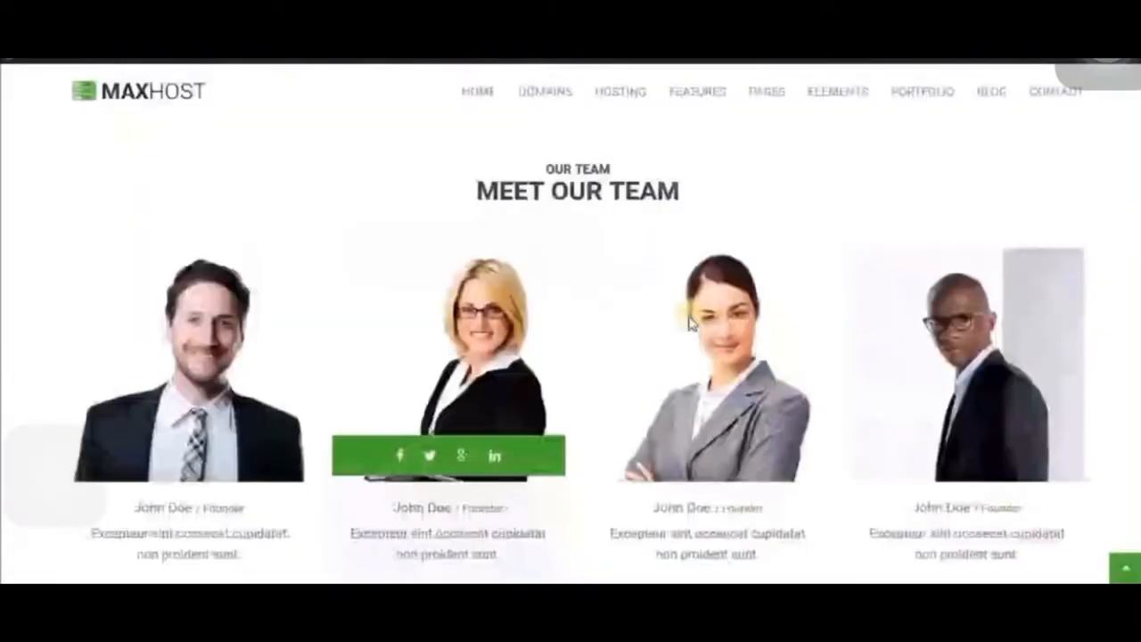
- Look through the demo inner pages, including the team, clients, skills and portfolio content
scroll(687, 313, down, 8)
scroll(692, 318, down, 4)
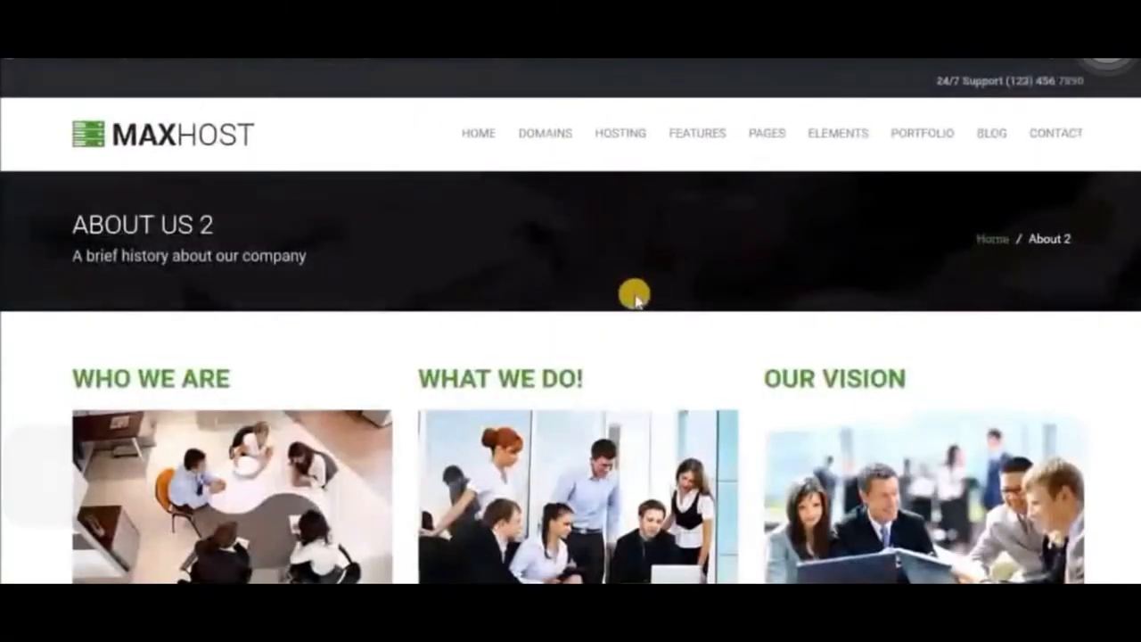
scroll(619, 287, down, 5)
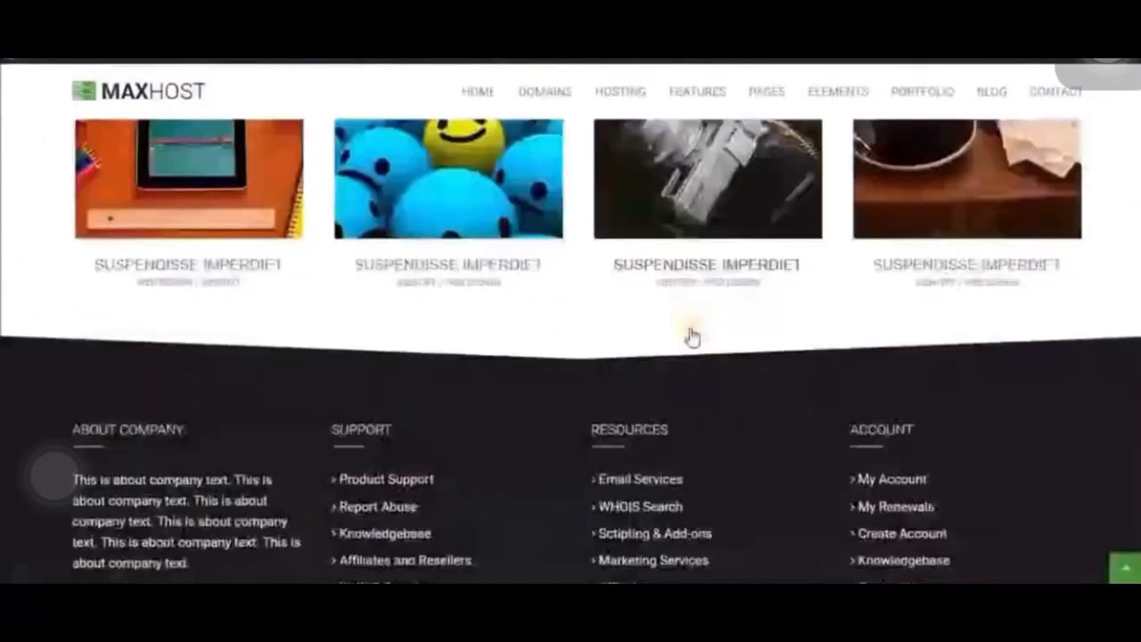
scroll(687, 324, down, 2)
scroll(690, 333, up, 12)
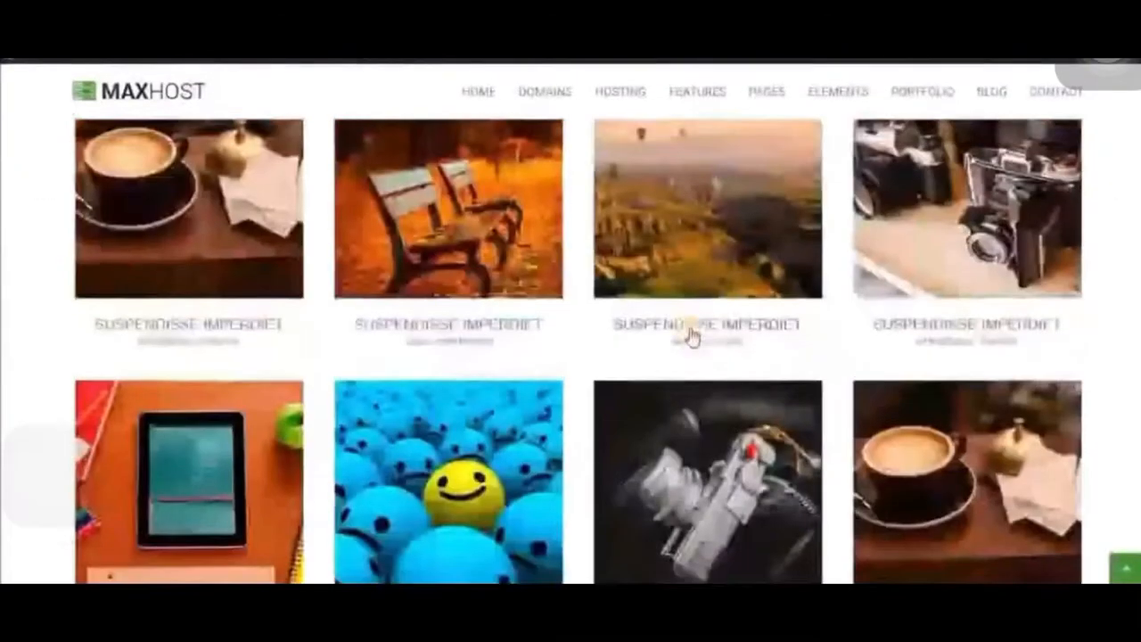
- Filter the four-column portfolio by Web-Design and by Graphic, and look through the blog posts page
click(564, 395)
scroll(624, 354, down, 3)
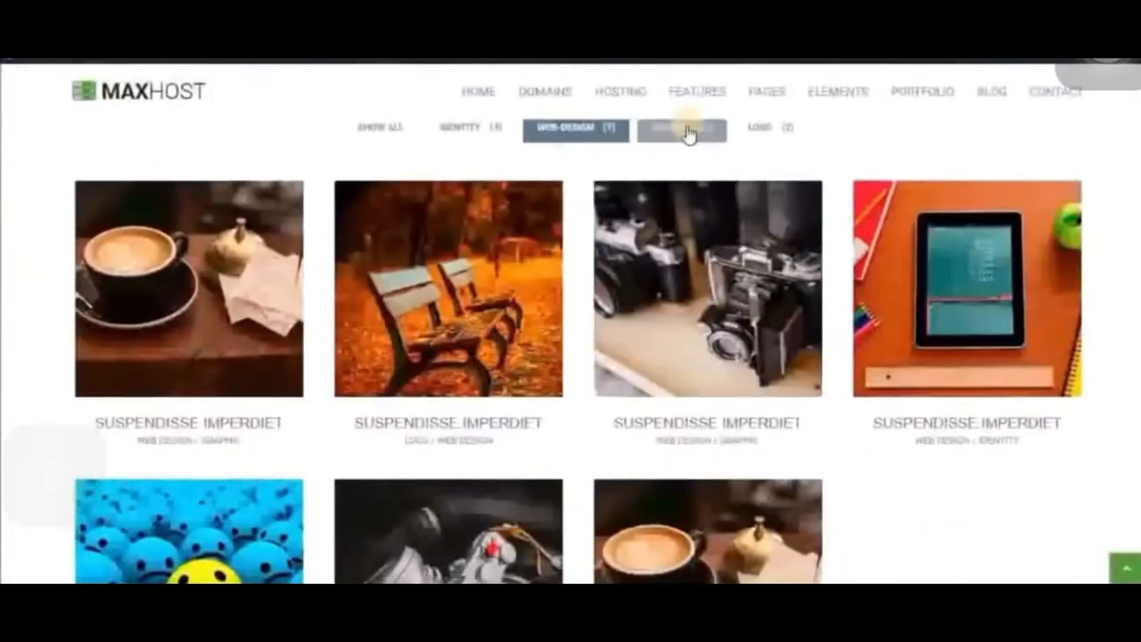
click(669, 131)
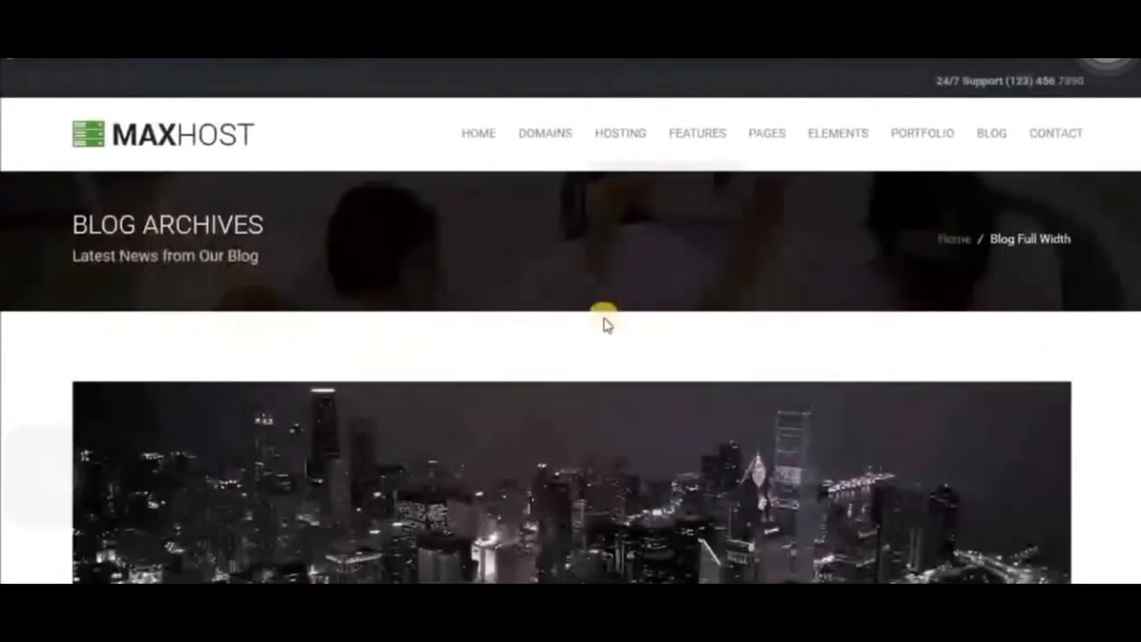
scroll(588, 312, down, 10)
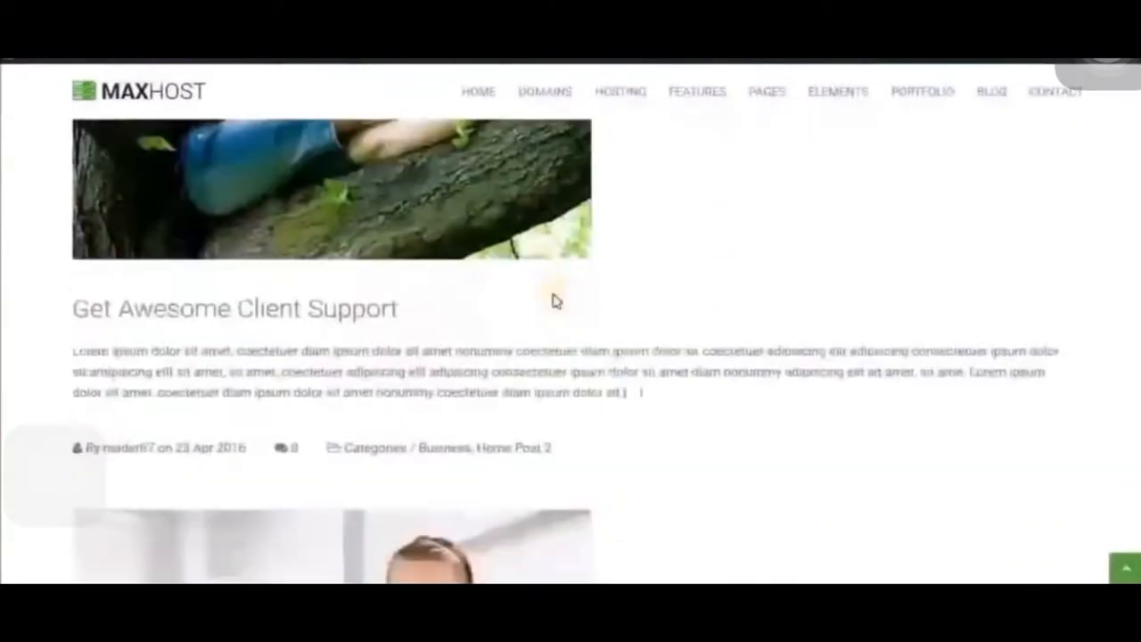
scroll(553, 301, down, 9)
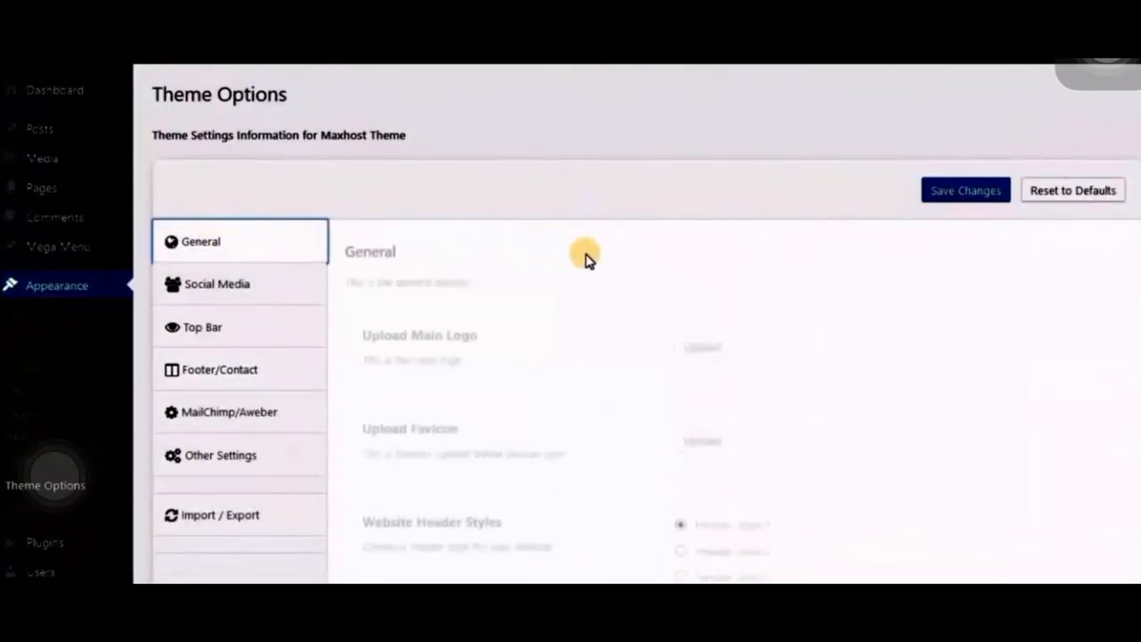
- Set the website's ready-made color to Red in the General theme options and save the changes
scroll(586, 255, down, 3)
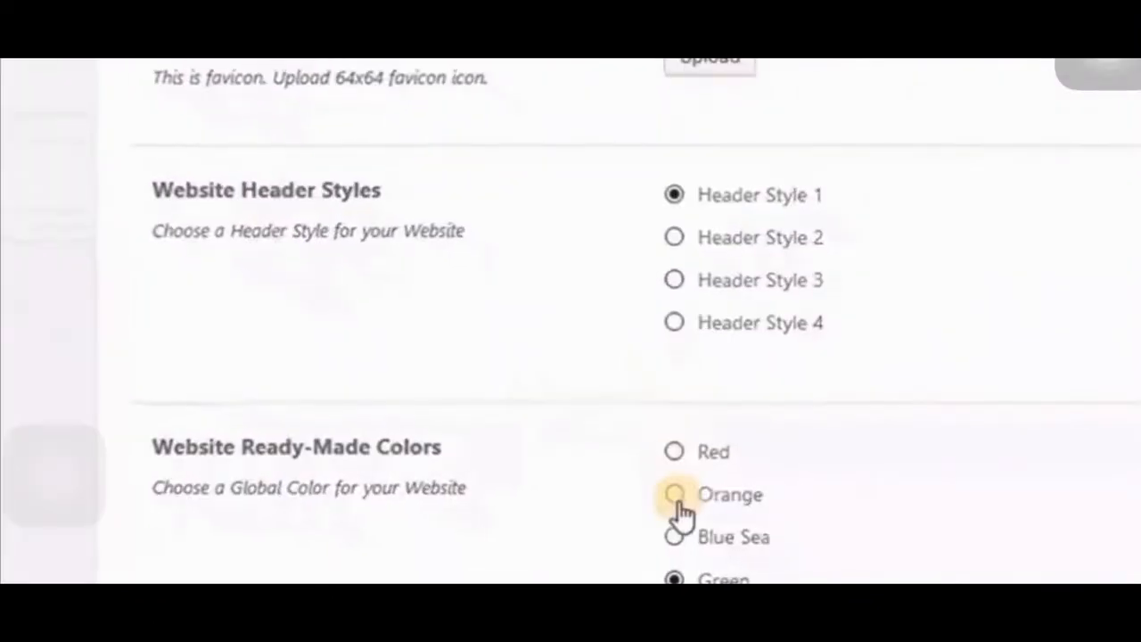
click(678, 457)
scroll(882, 446, down, 3)
scroll(812, 397, down, 3)
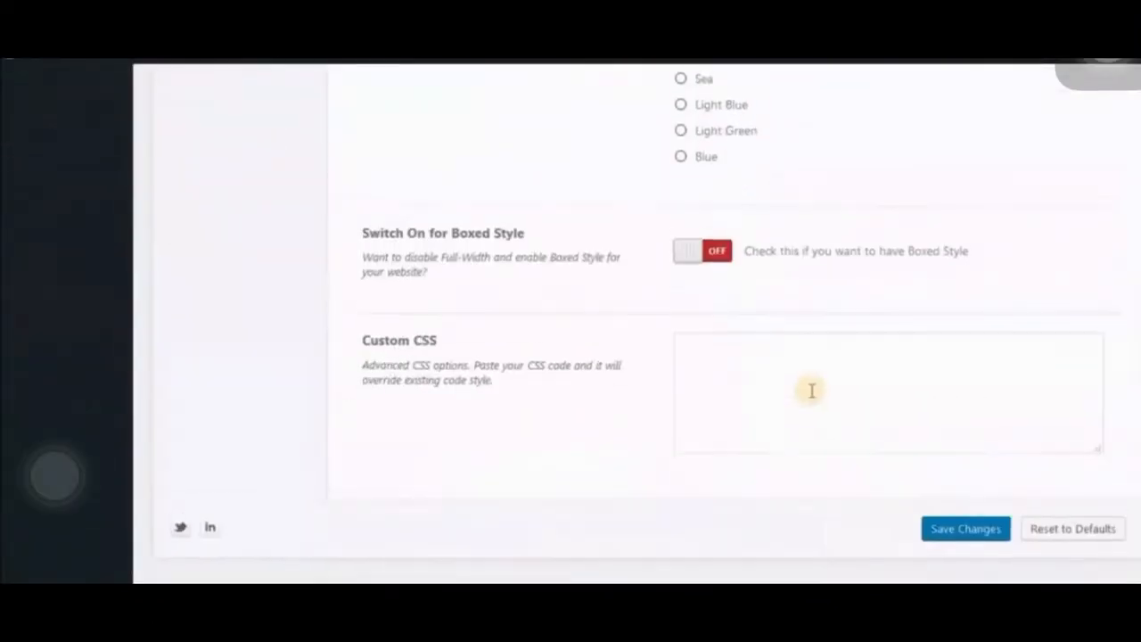
click(956, 519)
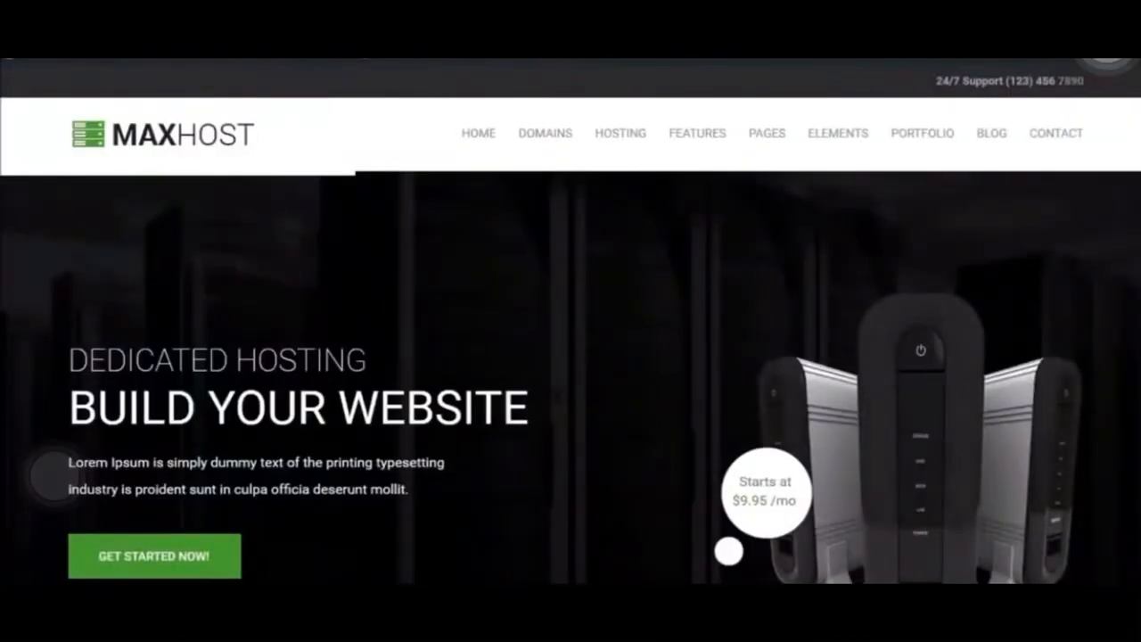
- Look through the home page's services, offers and hosting plans with the red color scheme and with the dark header
scroll(622, 360, down, 10)
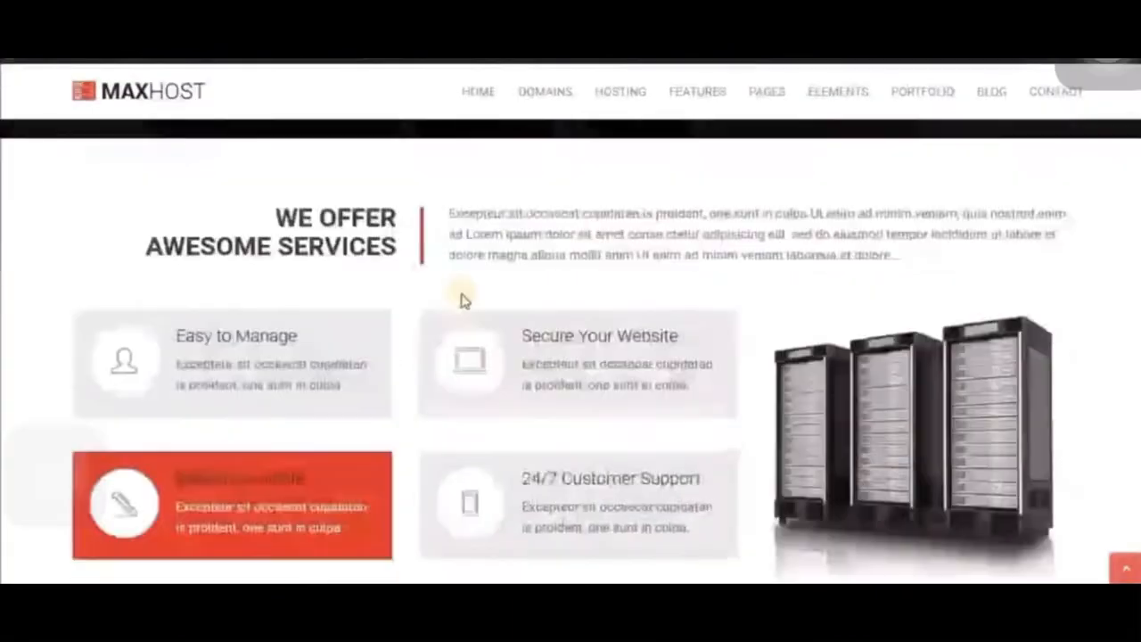
scroll(854, 547, down, 8)
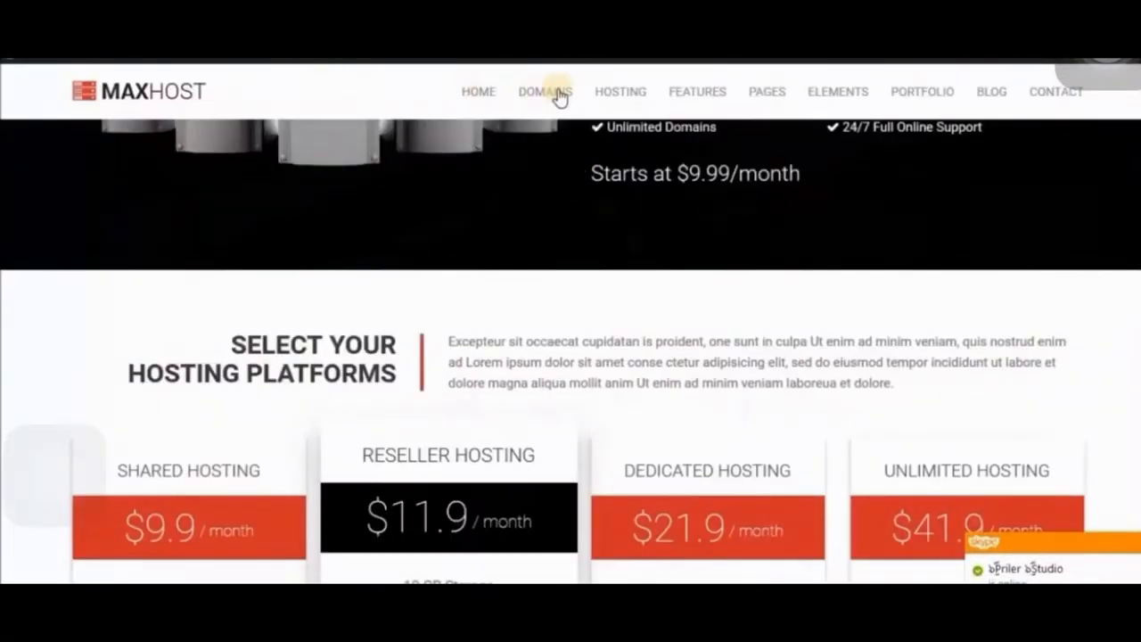
click(546, 92)
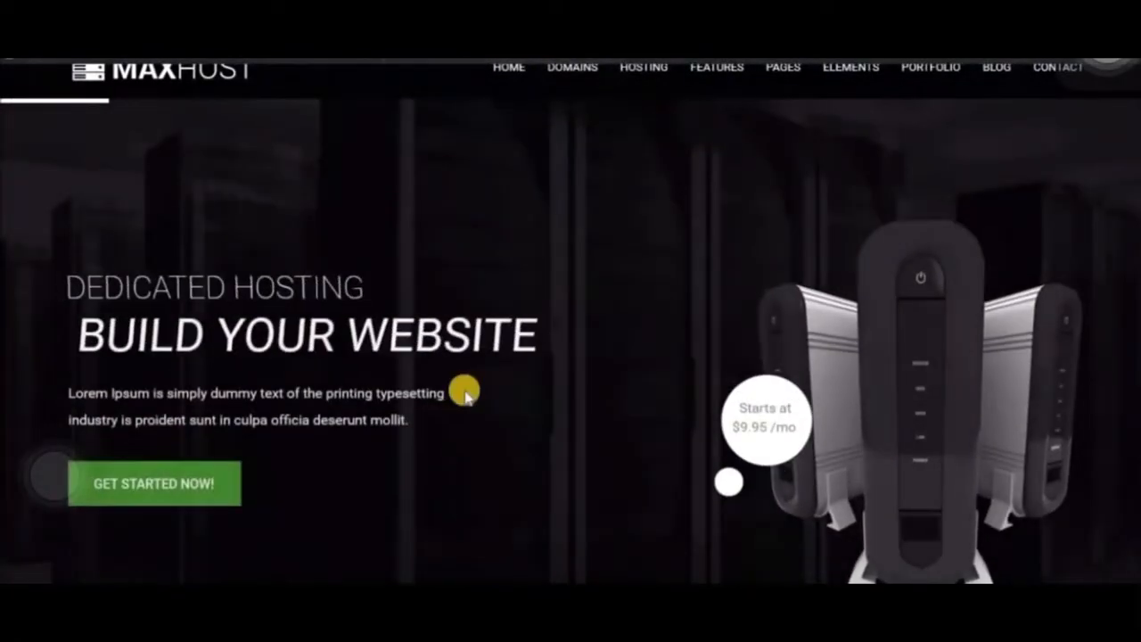
scroll(522, 428, down, 10)
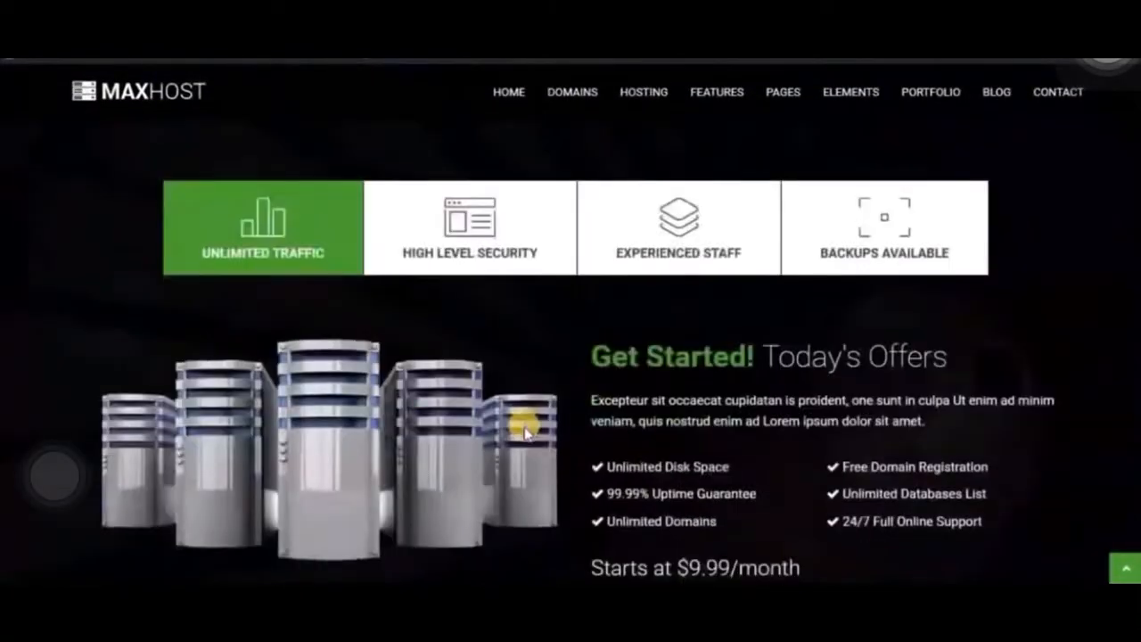
scroll(524, 432, down, 4)
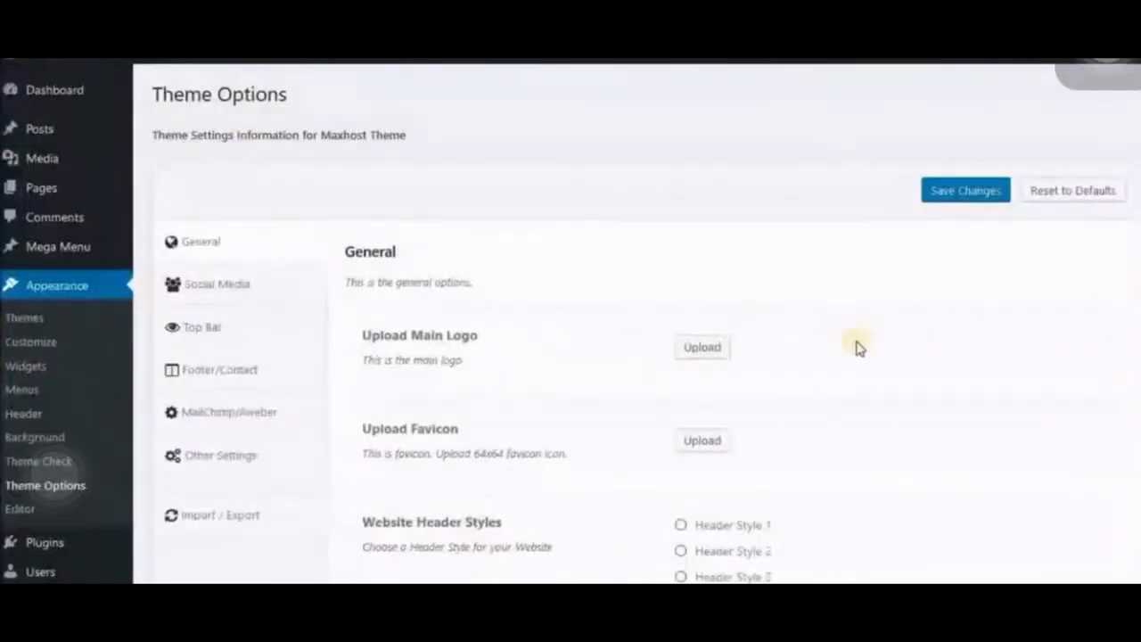
- Choose a different website header style in the General theme options and check the home page's header and services section
scroll(856, 348, down, 3)
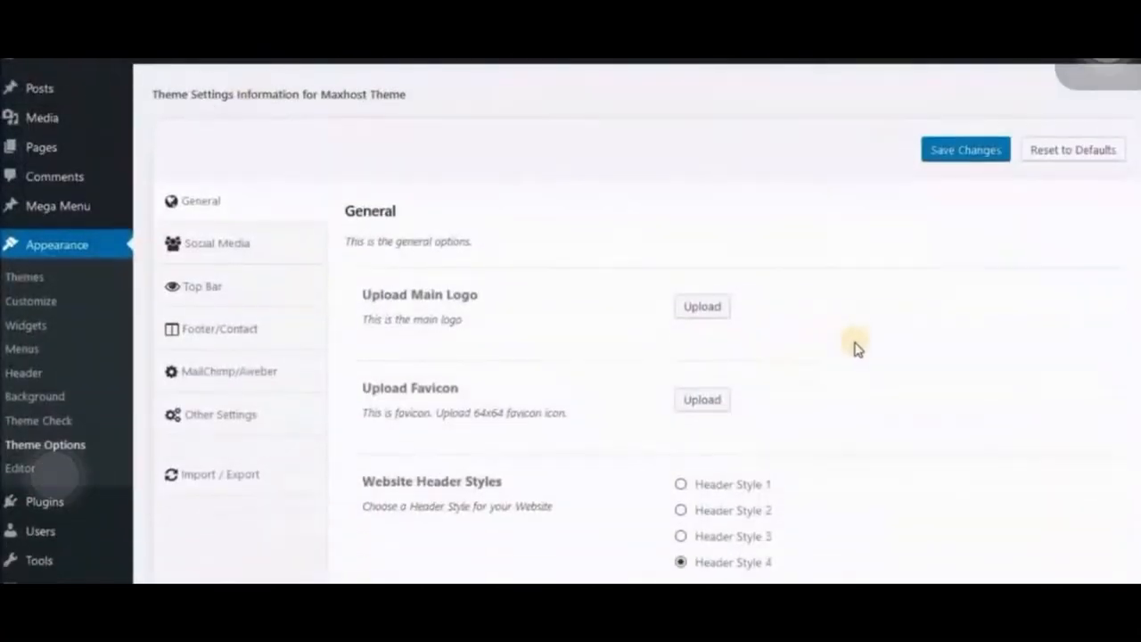
click(679, 428)
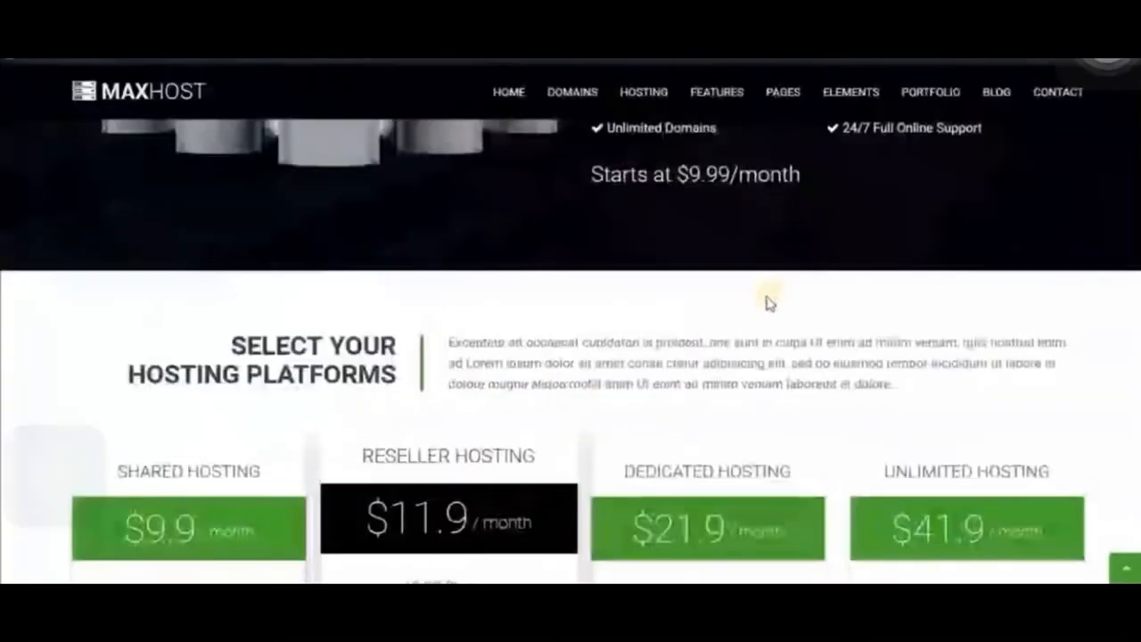
scroll(765, 300, up, 3)
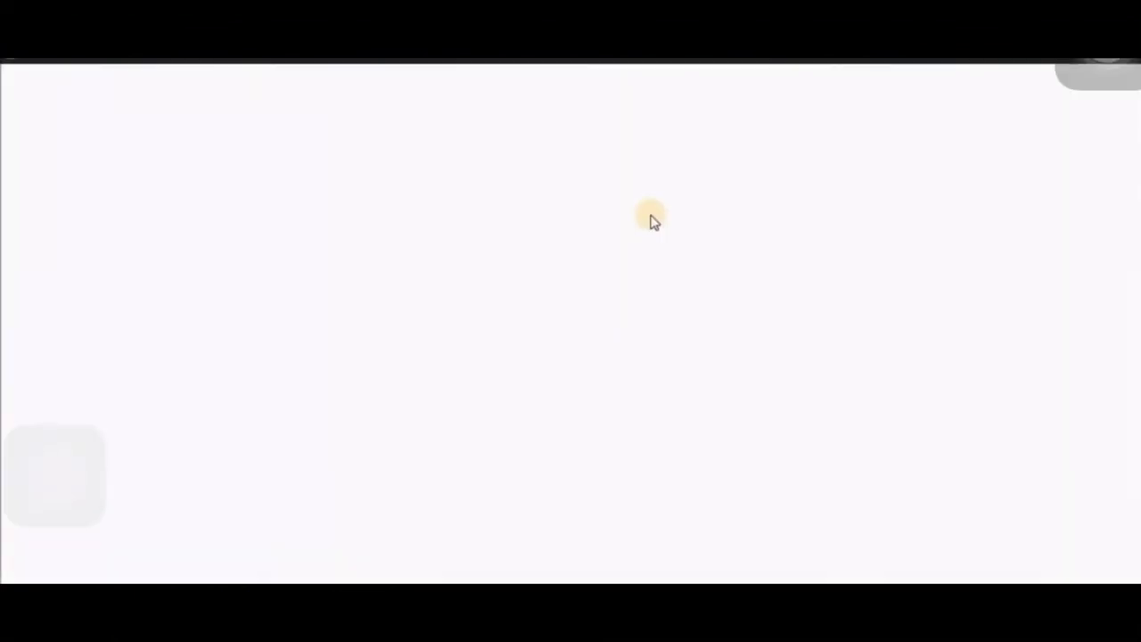
scroll(649, 302, down, 6)
scroll(649, 300, down, 2)
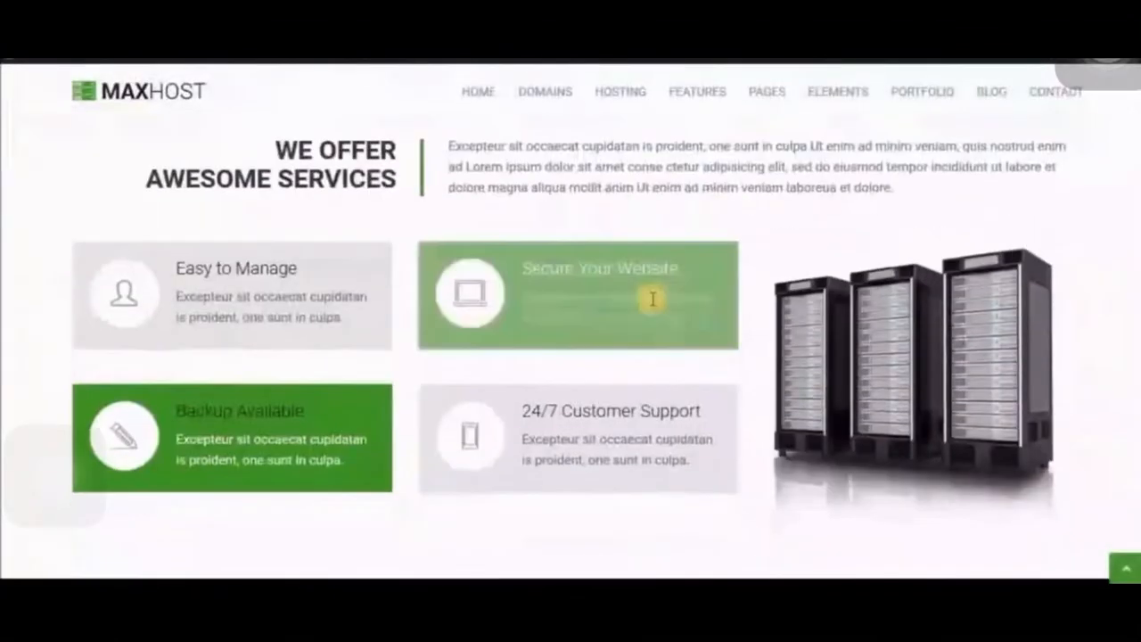
scroll(649, 298, up, 3)
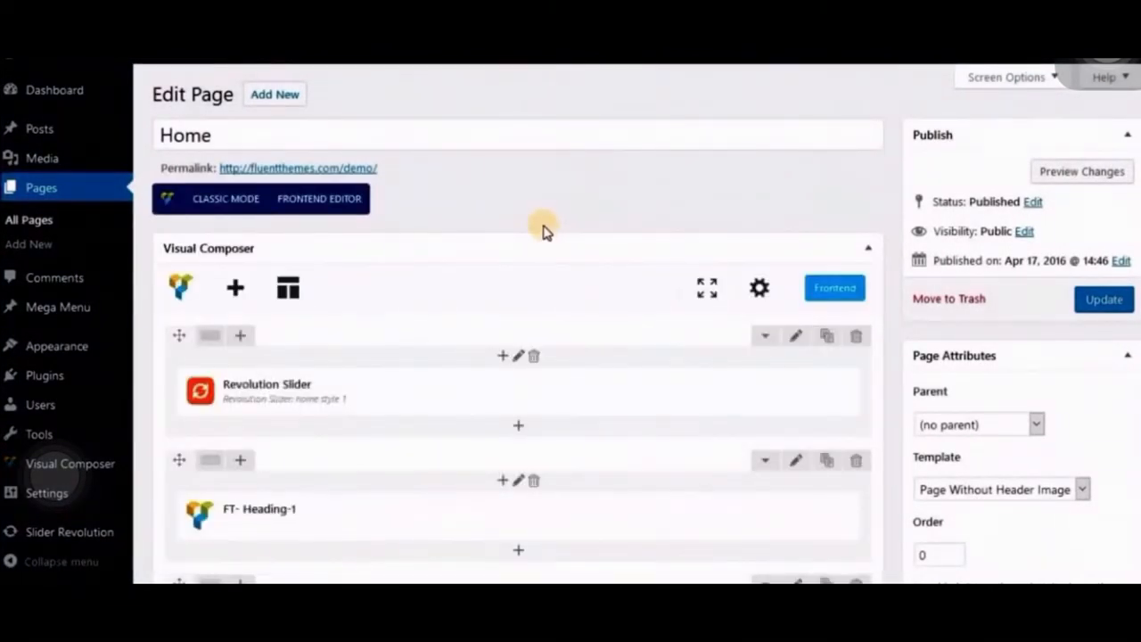
- In the Home page editor, change the left side title of the first FT- Heading-1 element to "We offer No Services"
scroll(539, 227, down, 3)
mouse_move(531, 279)
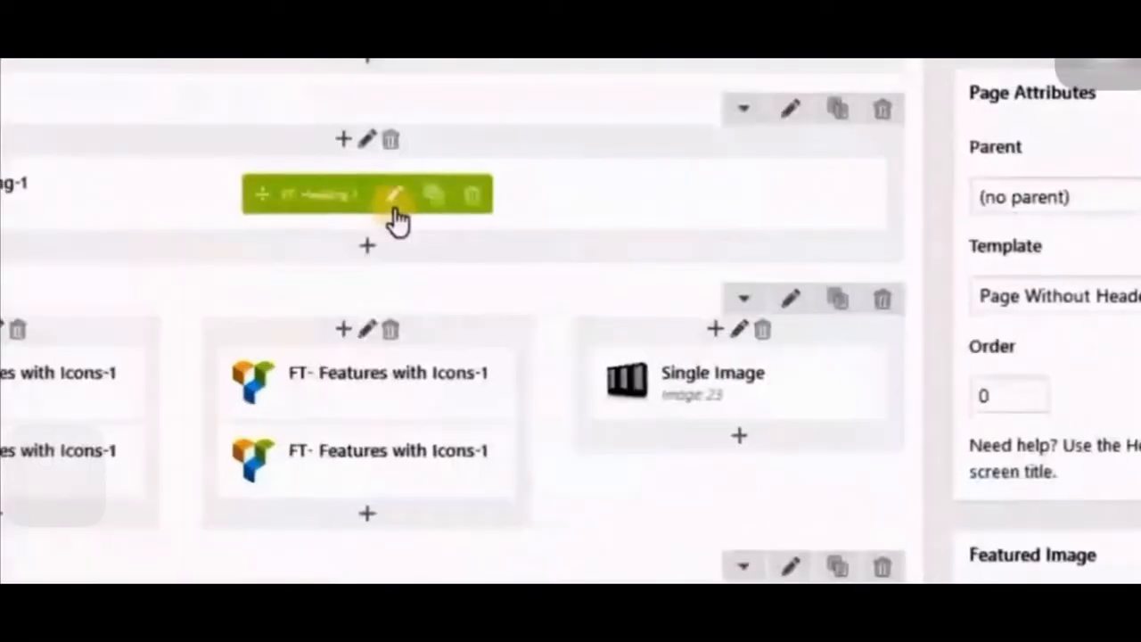
click(397, 221)
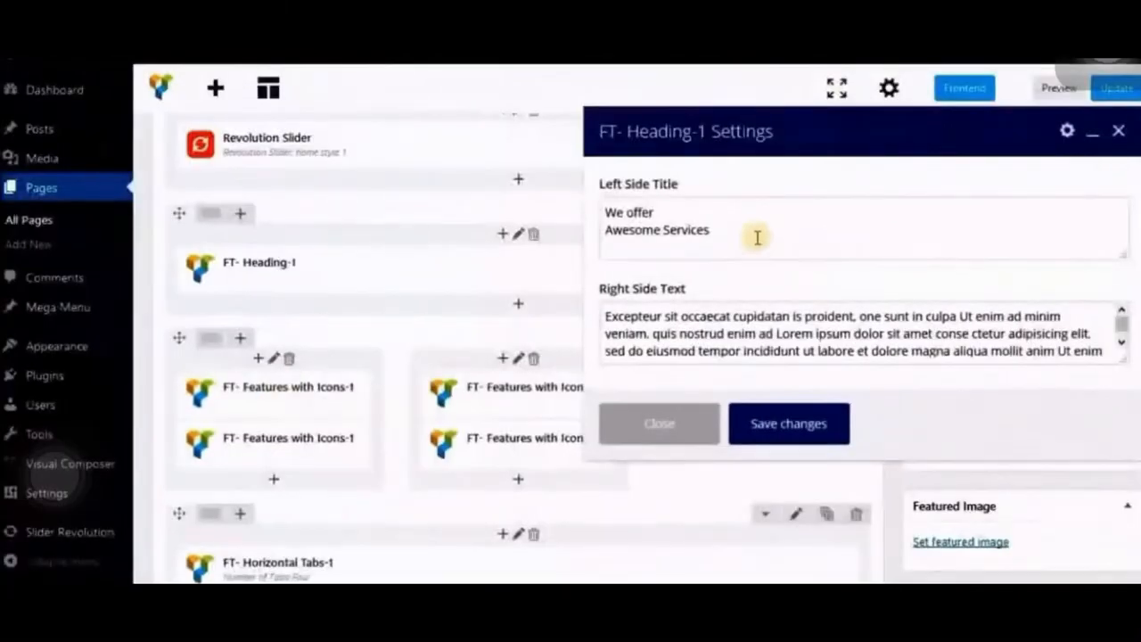
drag(708, 230, 330, 93)
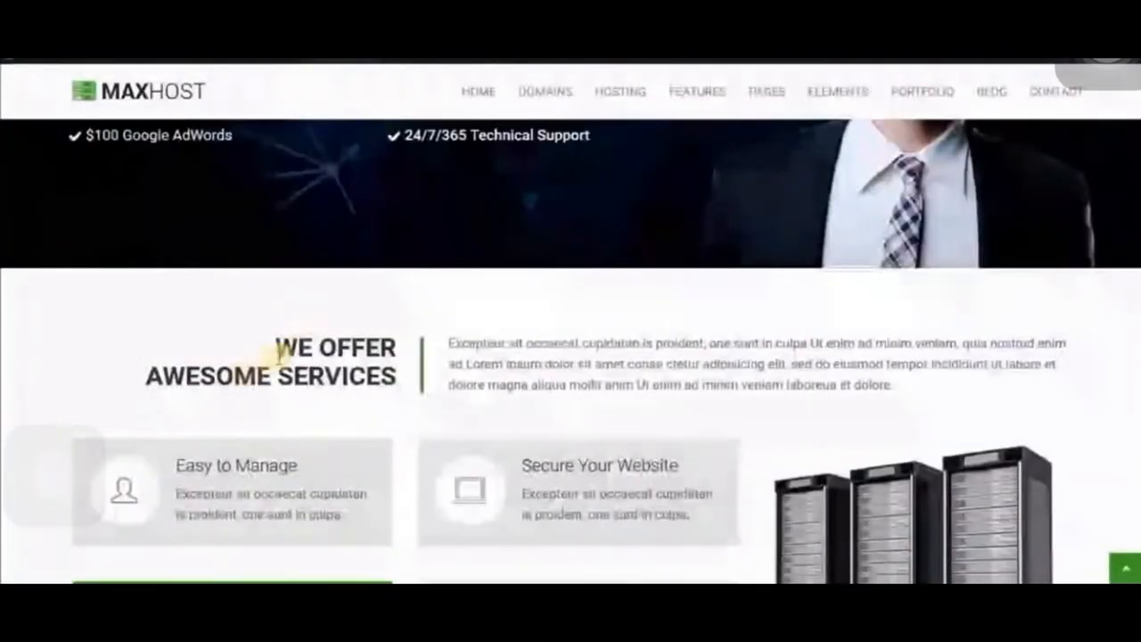
drag(276, 347, 390, 378)
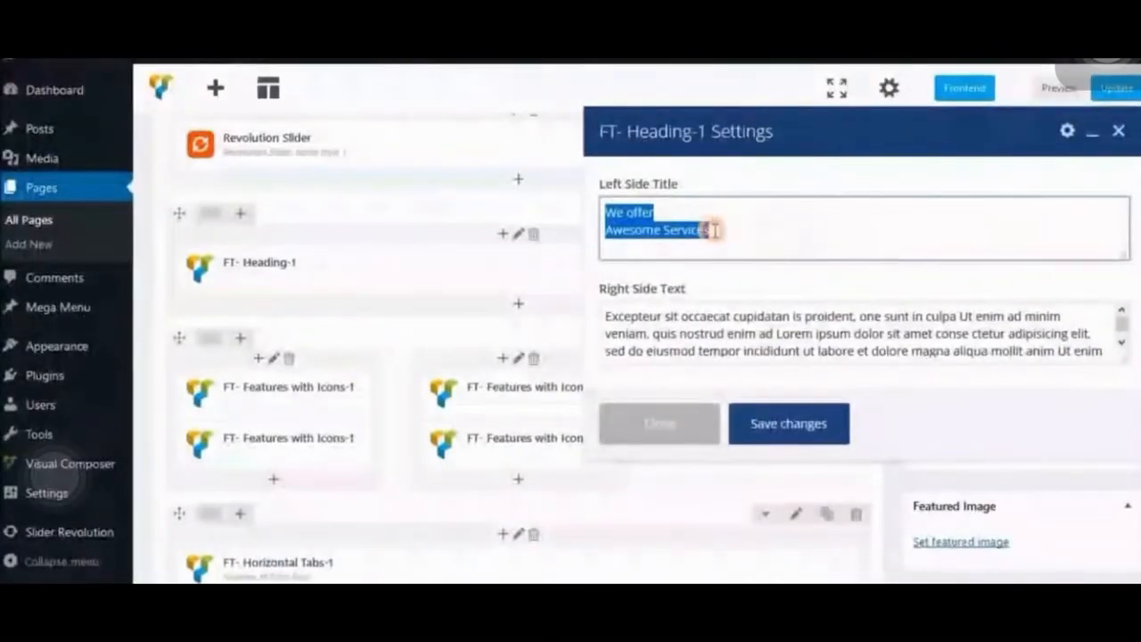
click(649, 230)
text(No)
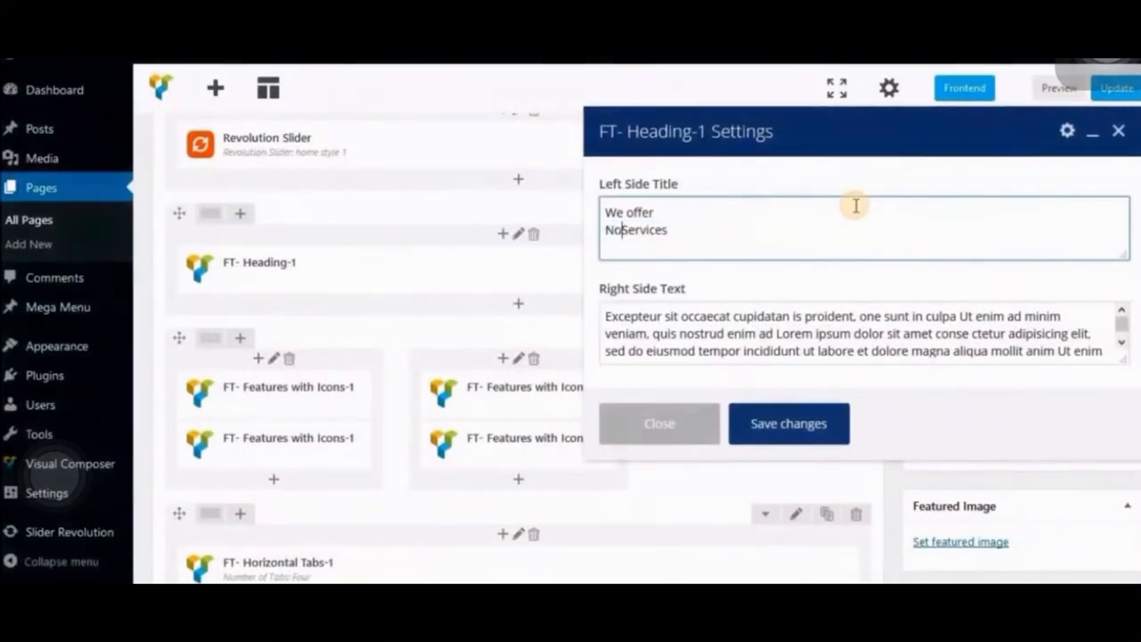
- Replace the first word of the heading's right side text with "Sample Text .." and save the element's changes
double_click(623, 314)
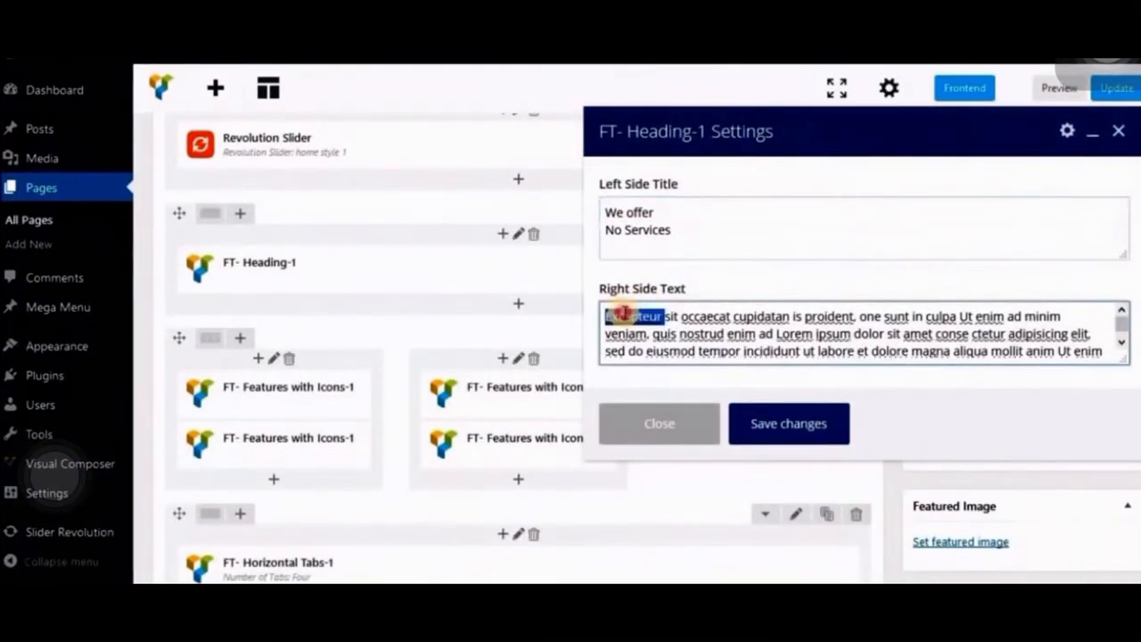
text(Sample Text )
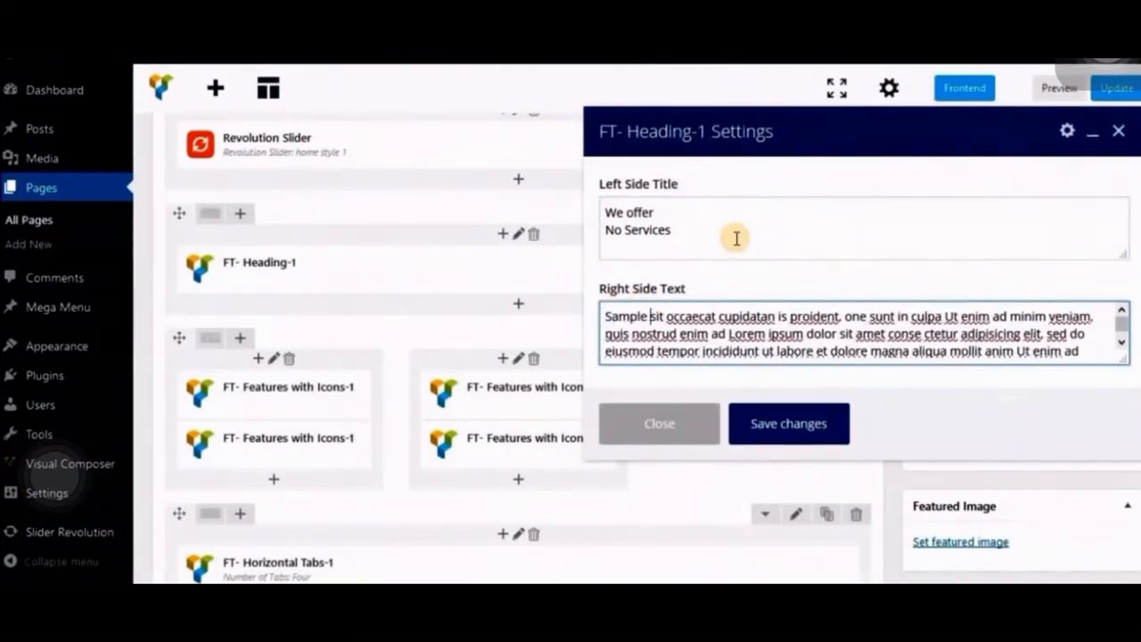
text(..)
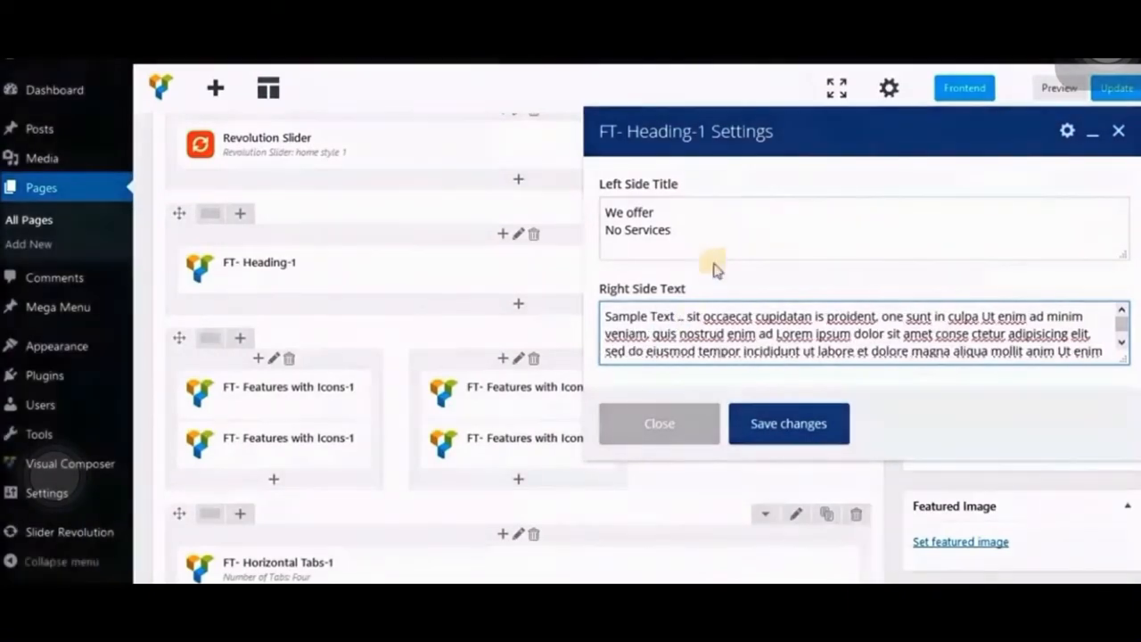
click(765, 423)
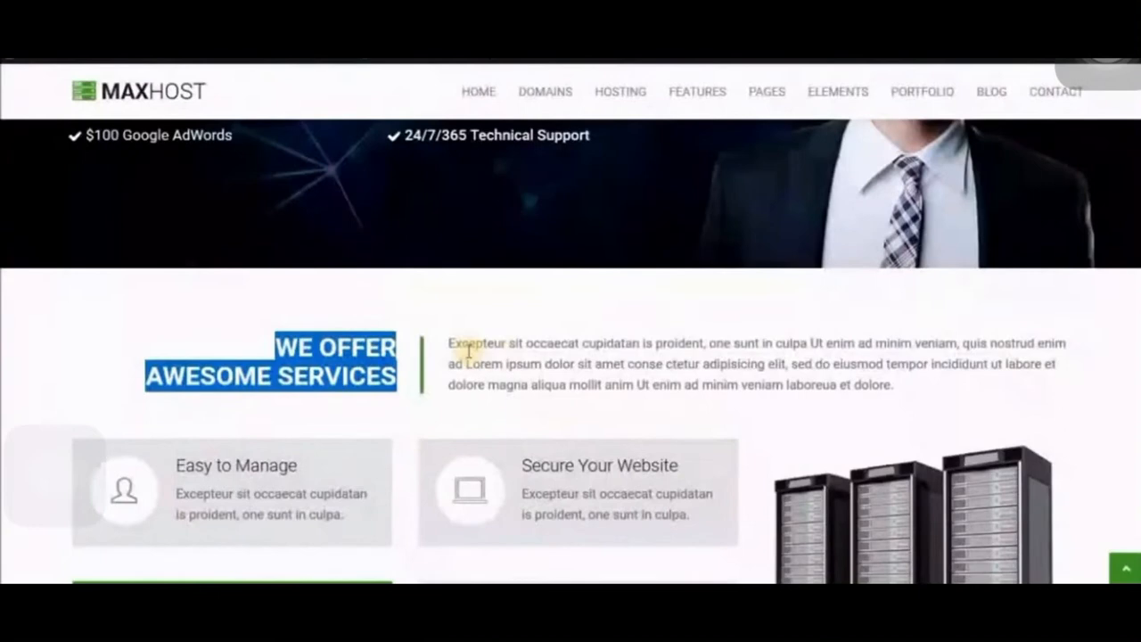
- Check the edited heading and its accompanying text above the services on the live home page
drag(449, 343, 510, 342)
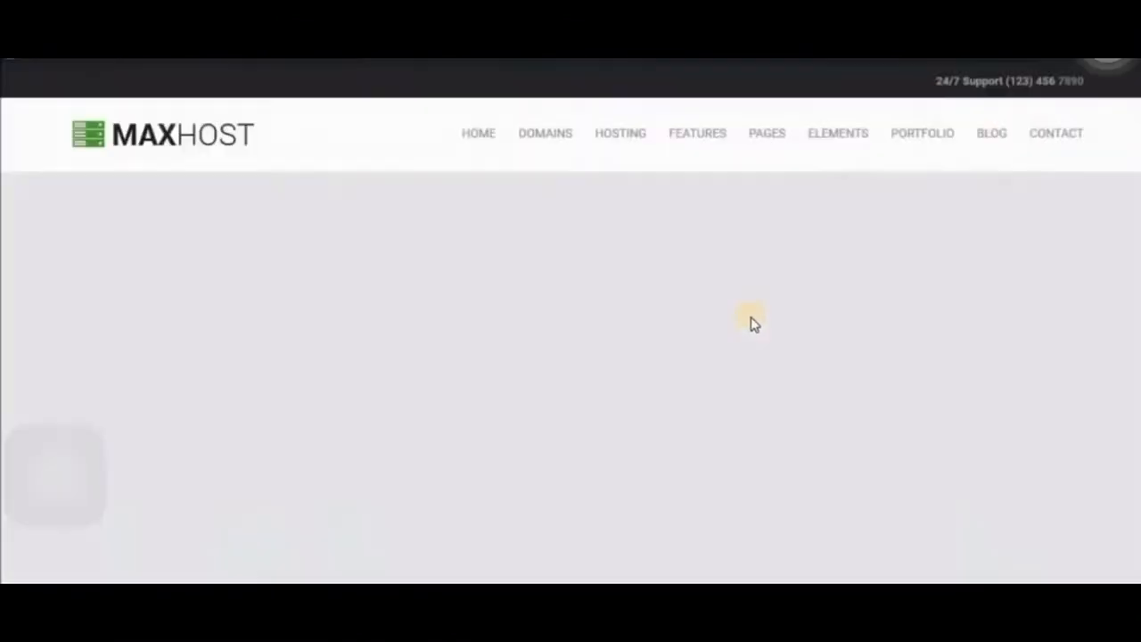
scroll(752, 321, down, 5)
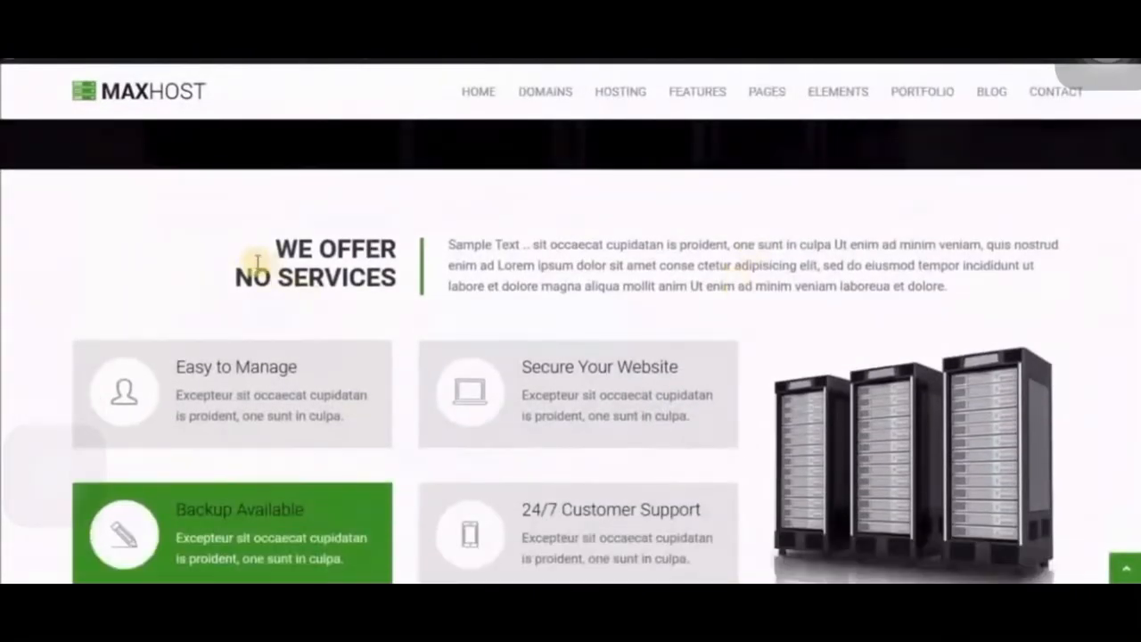
drag(272, 248, 438, 285)
click(438, 285)
drag(457, 245, 555, 265)
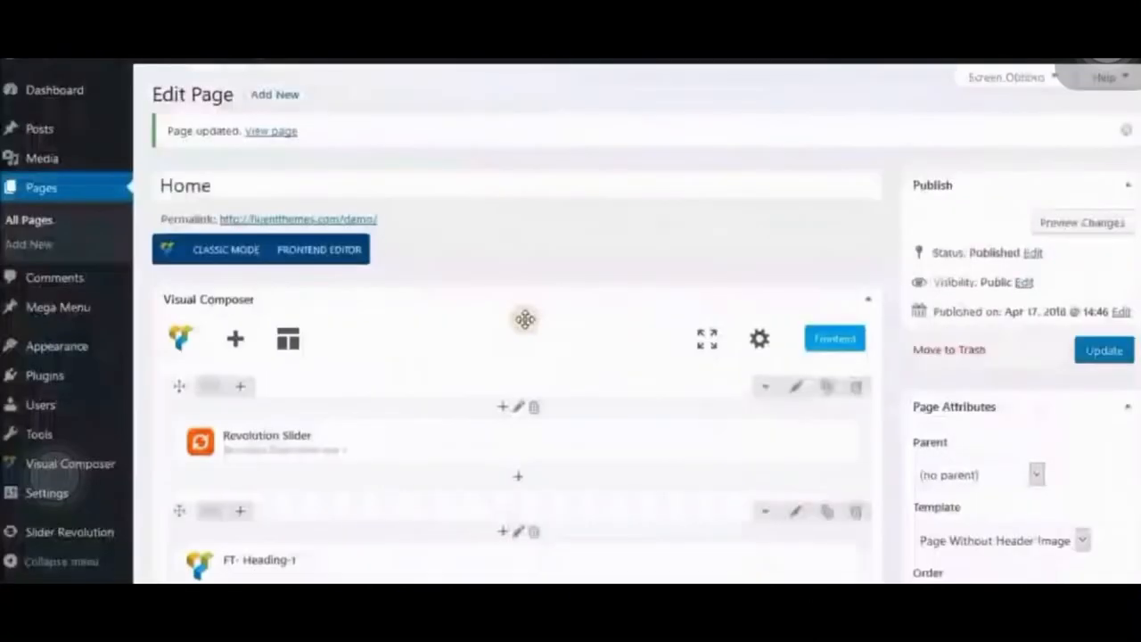
- Change the title of the "24/7 Customer Support" feature to "Full Customer Support", save the element and update the Home page
scroll(560, 356, down, 5)
mouse_move(561, 357)
mouse_down()
mouse_move(591, 347)
mouse_move(358, 303)
mouse_up()
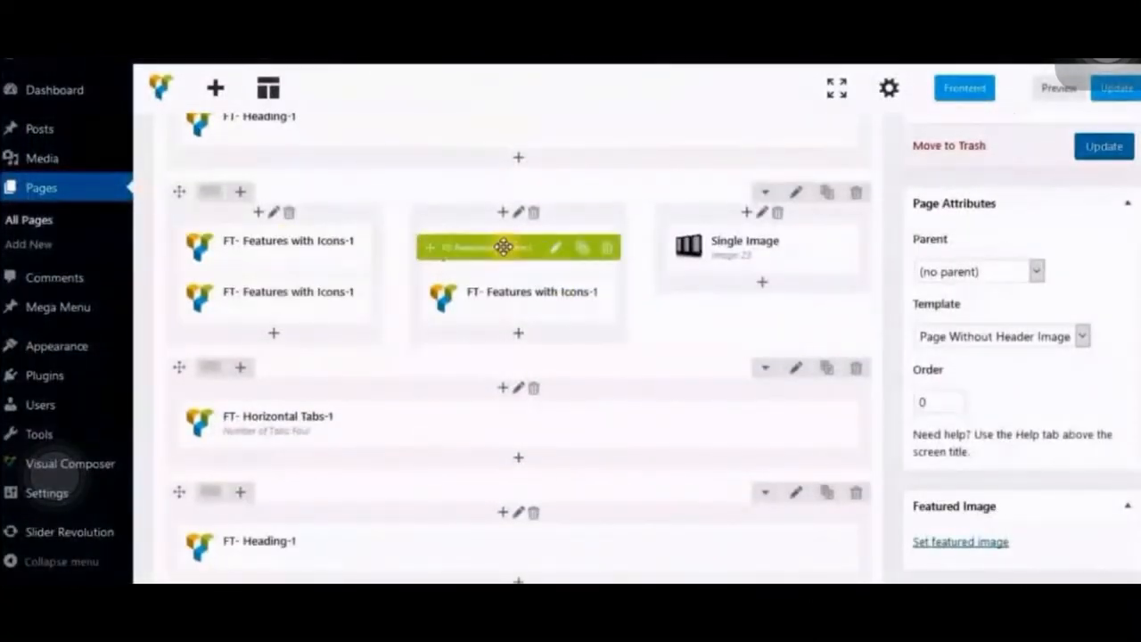
click(556, 301)
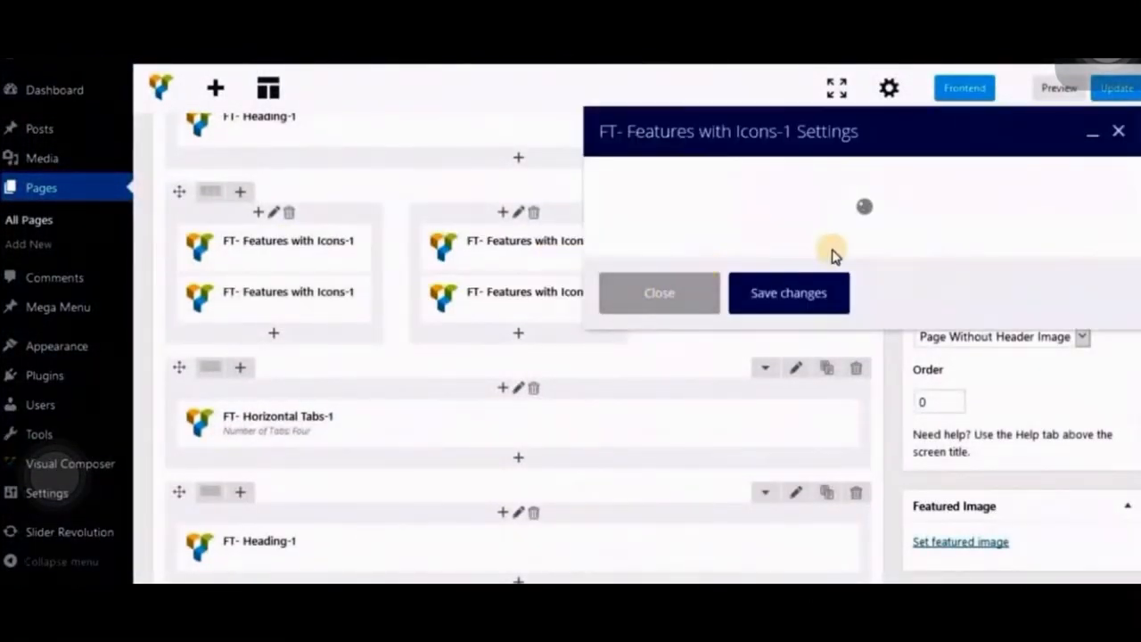
drag(612, 301, 755, 301)
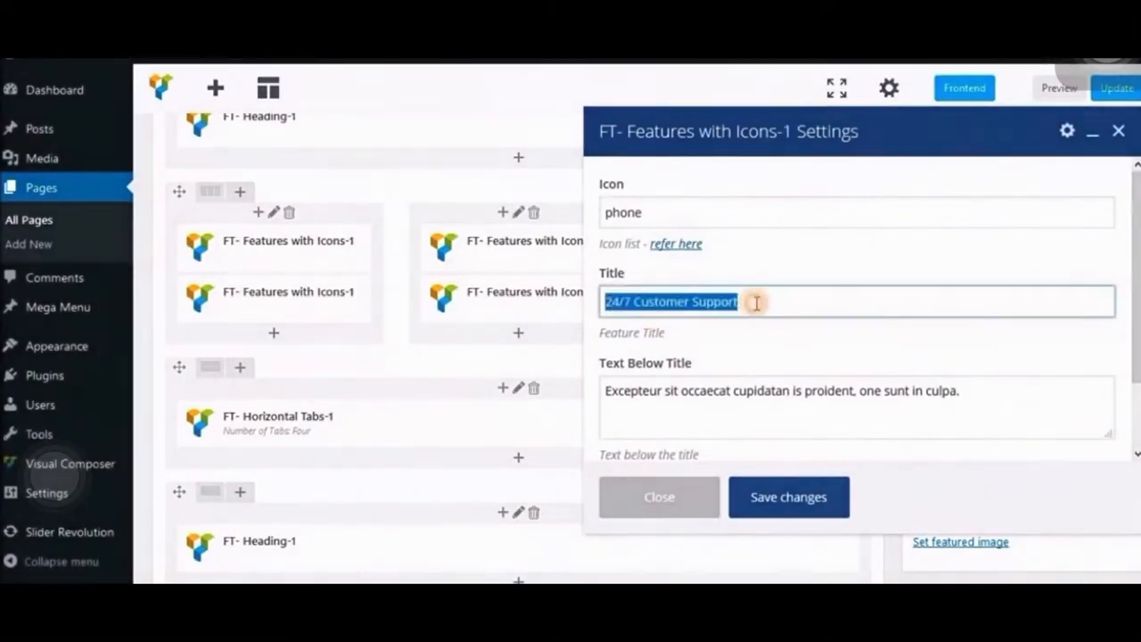
click(754, 301)
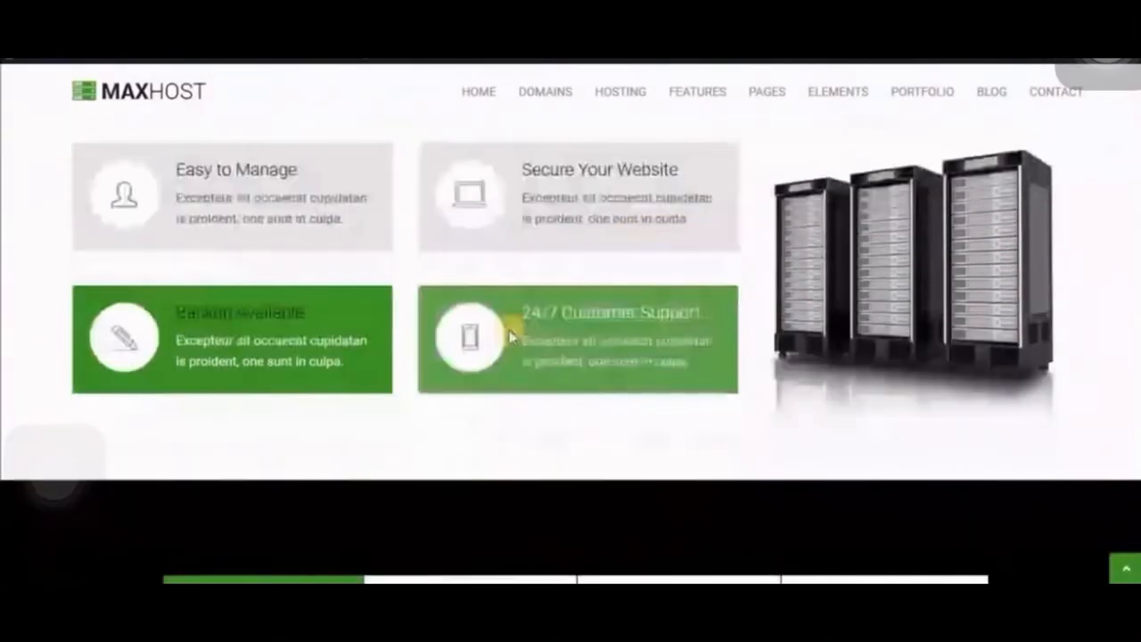
drag(524, 312, 704, 313)
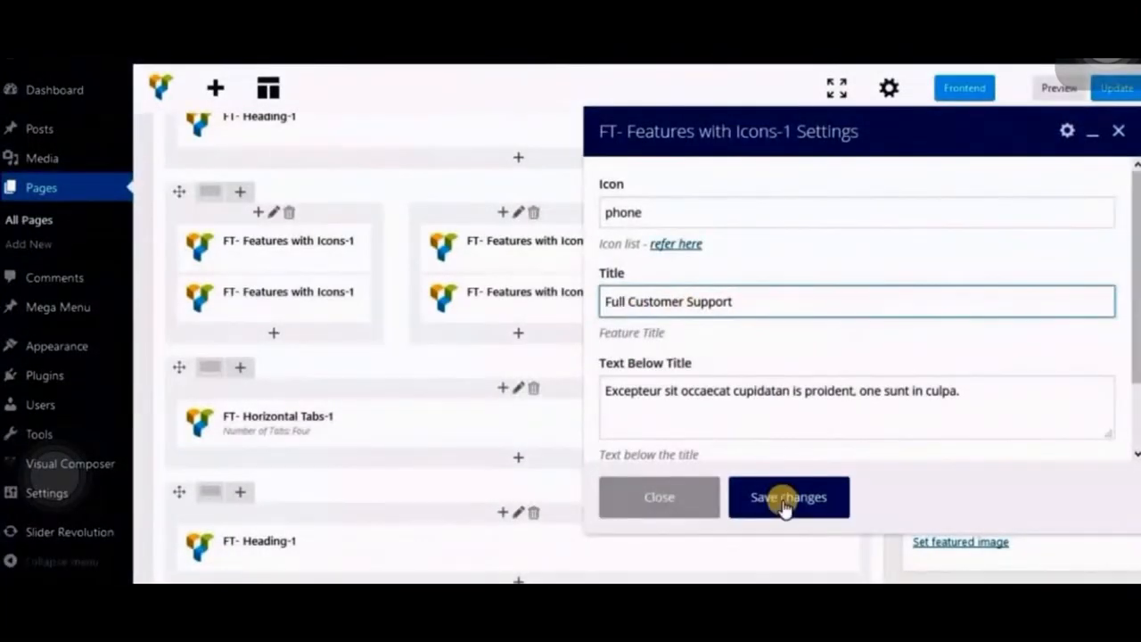
click(784, 499)
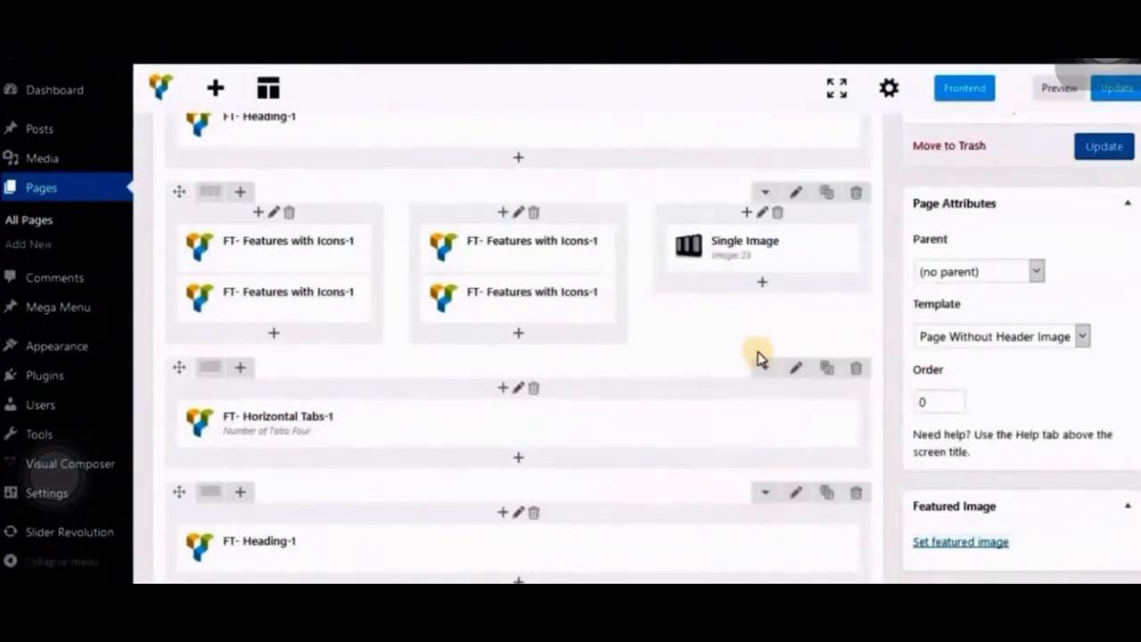
click(1104, 145)
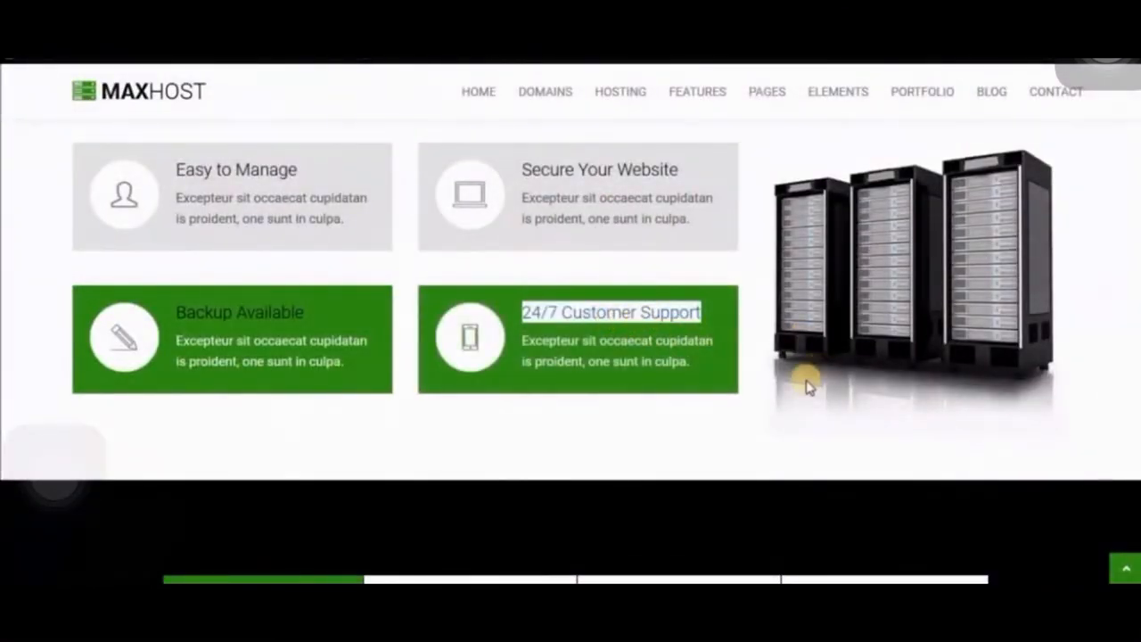
- Reload the live home page and check the edited customer support feature title
key(F5)
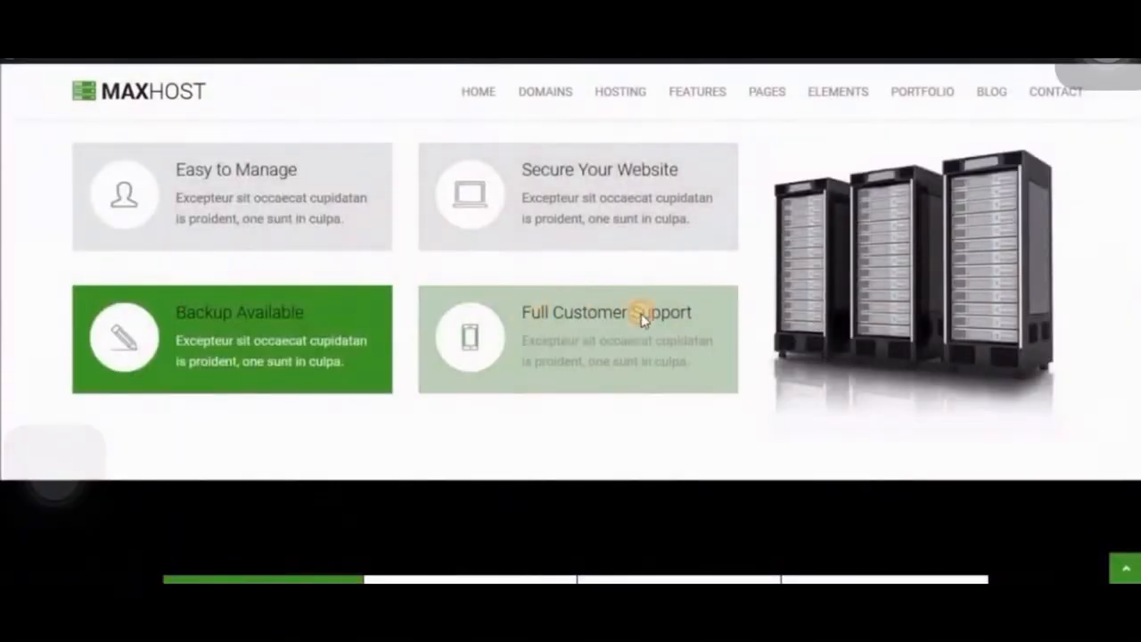
drag(642, 318, 610, 372)
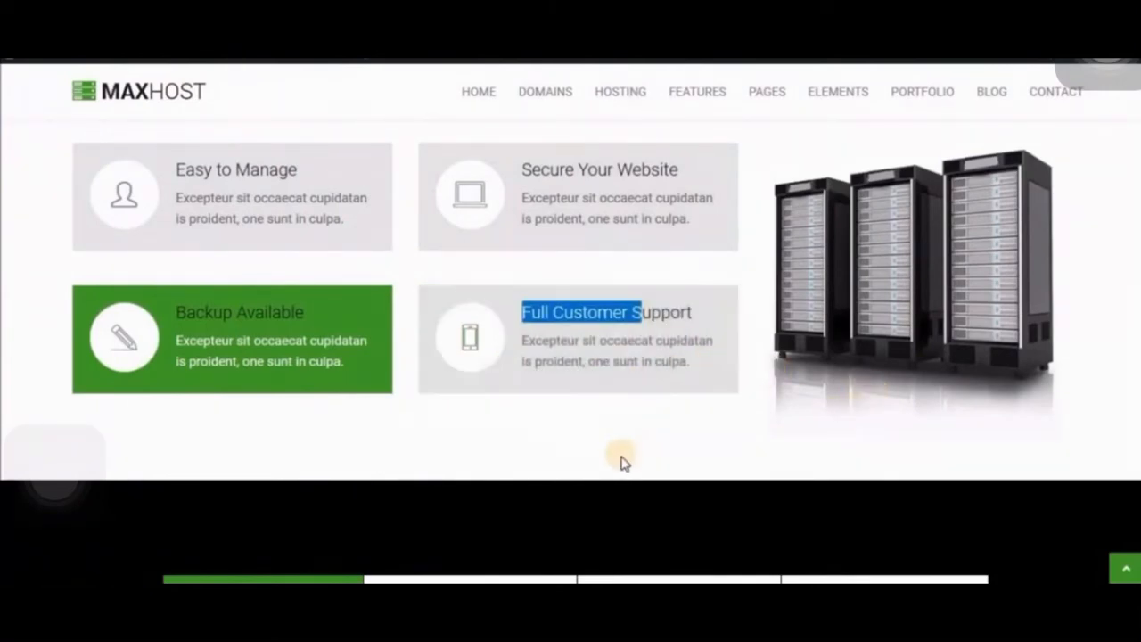
scroll(621, 461, down, 3)
scroll(622, 461, up, 3)
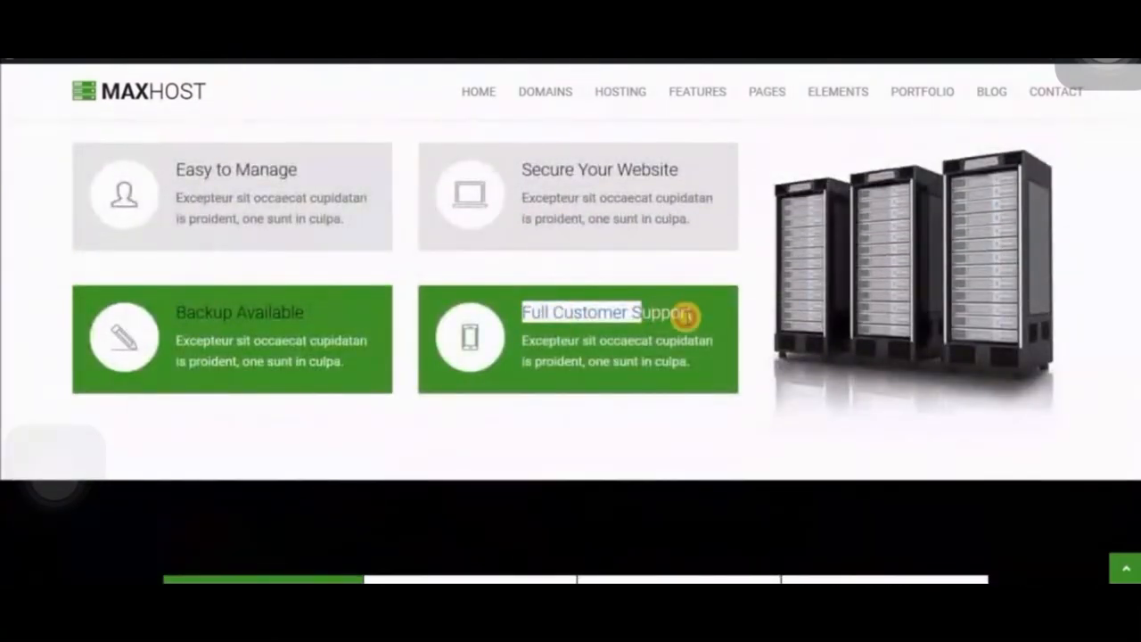
scroll(685, 318, down, 3)
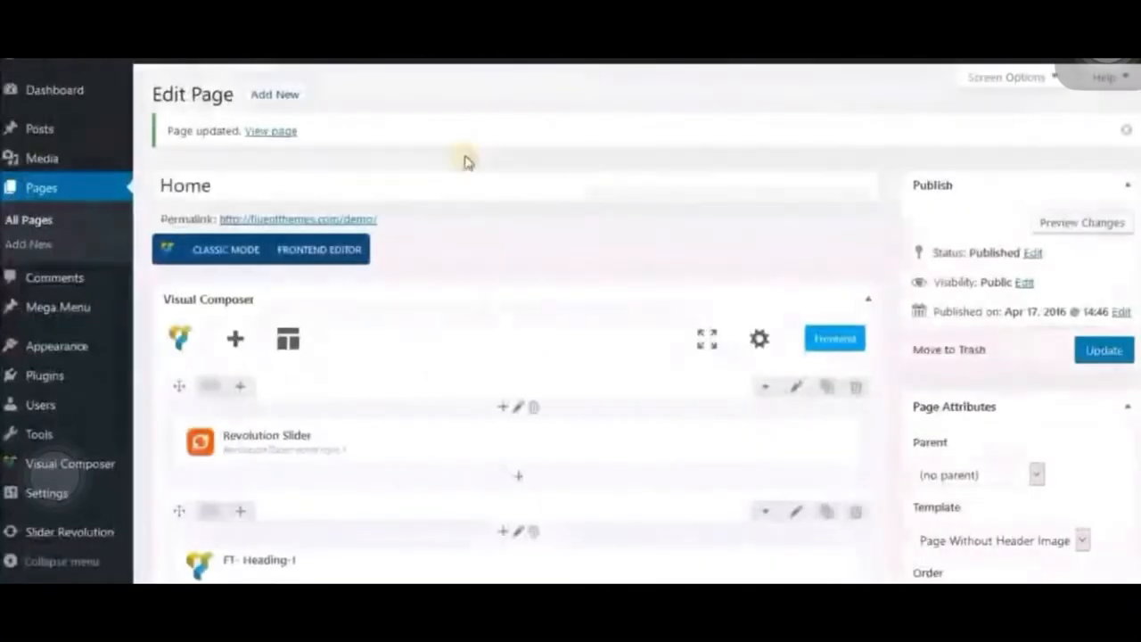
- Open the settings of the FT- Horizontal Tabs-1 element, compare its tab headings with the live home page, and close them
scroll(479, 298, down, 5)
scroll(437, 356, down, 1)
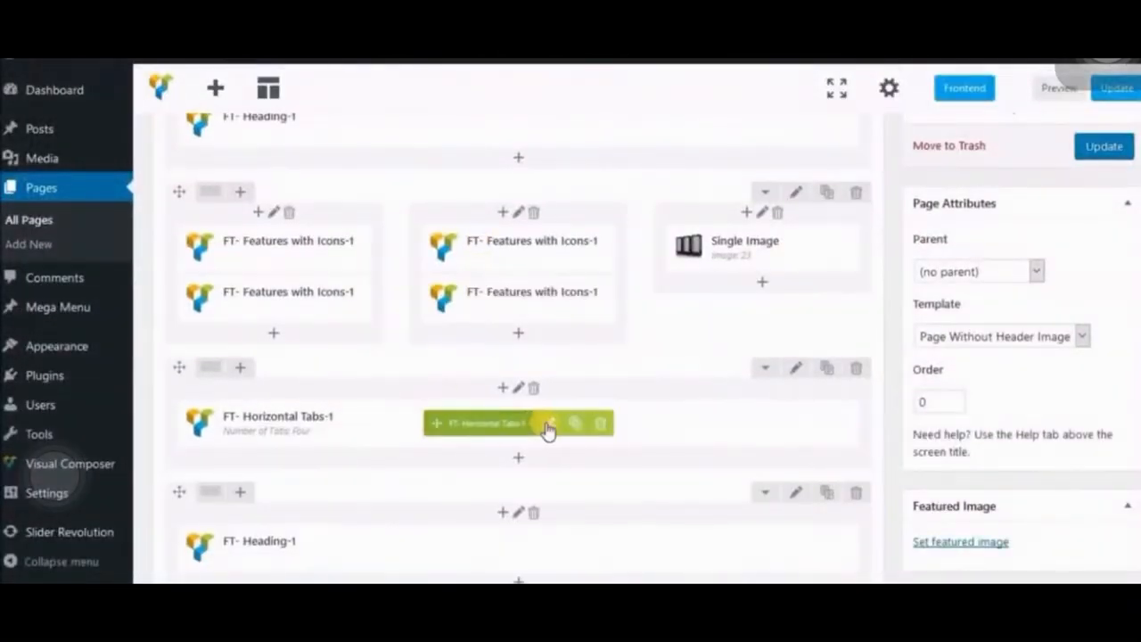
click(545, 423)
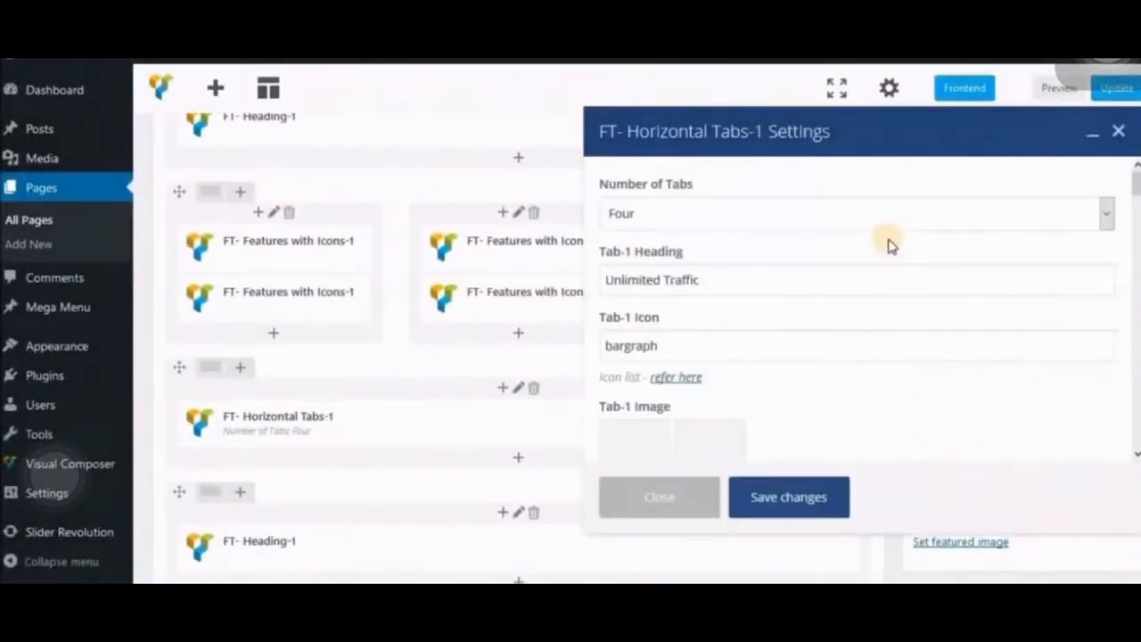
drag(701, 279, 585, 276)
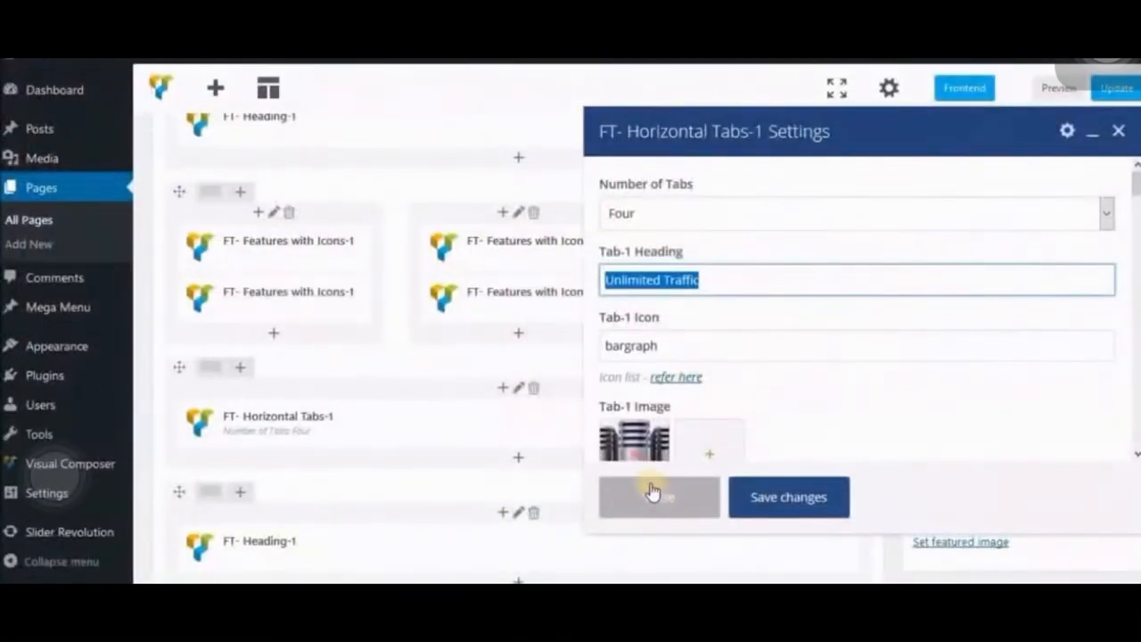
click(654, 492)
- Change the plan name of the first FT- Pricing table - 1 element, "SHARED HOSTING", to "Test Title"
scroll(432, 475, down, 3)
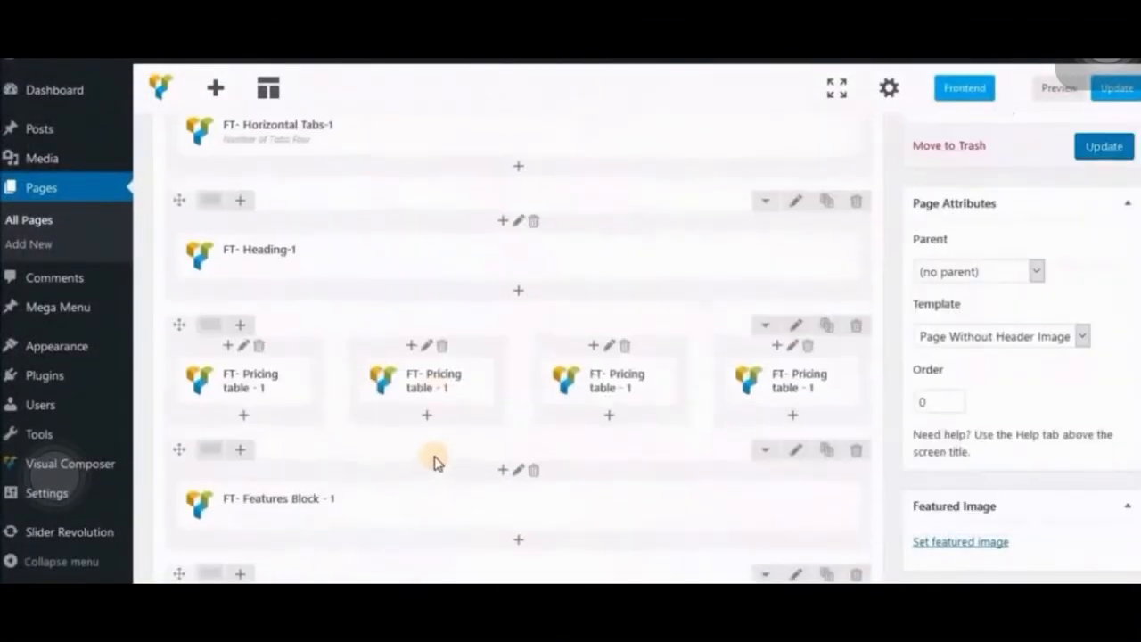
mouse_move(454, 396)
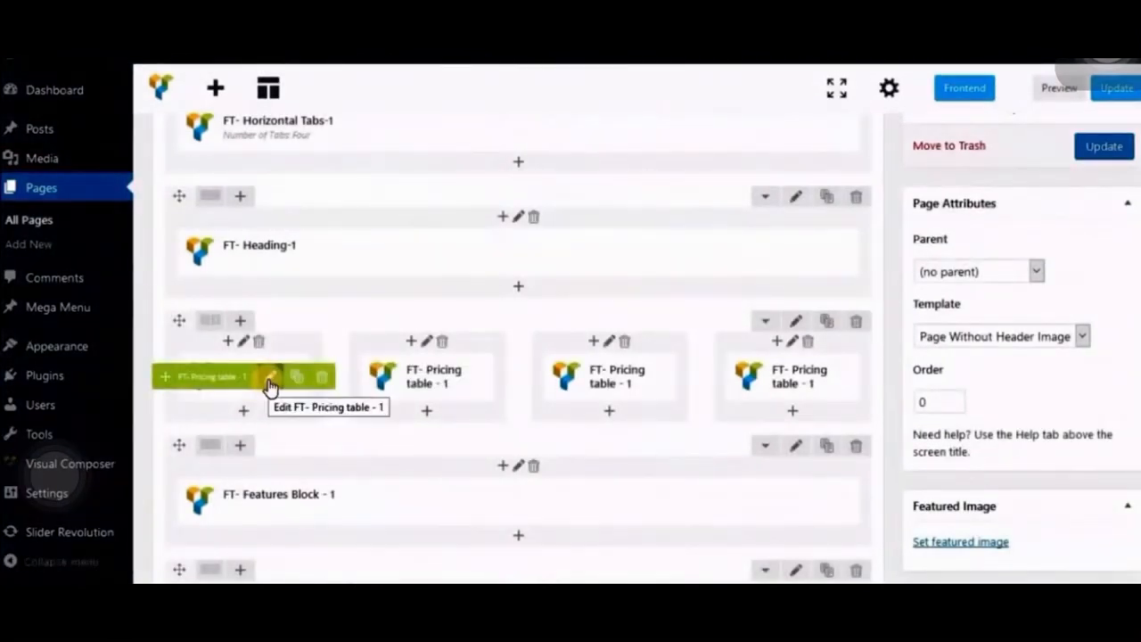
click(270, 381)
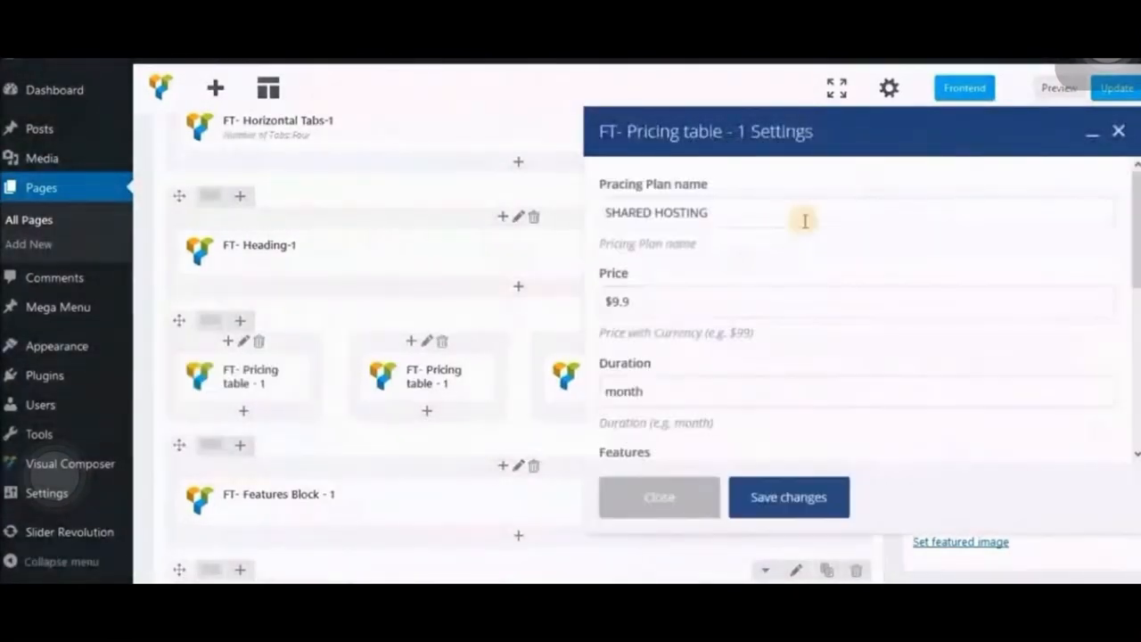
drag(727, 217, 604, 212)
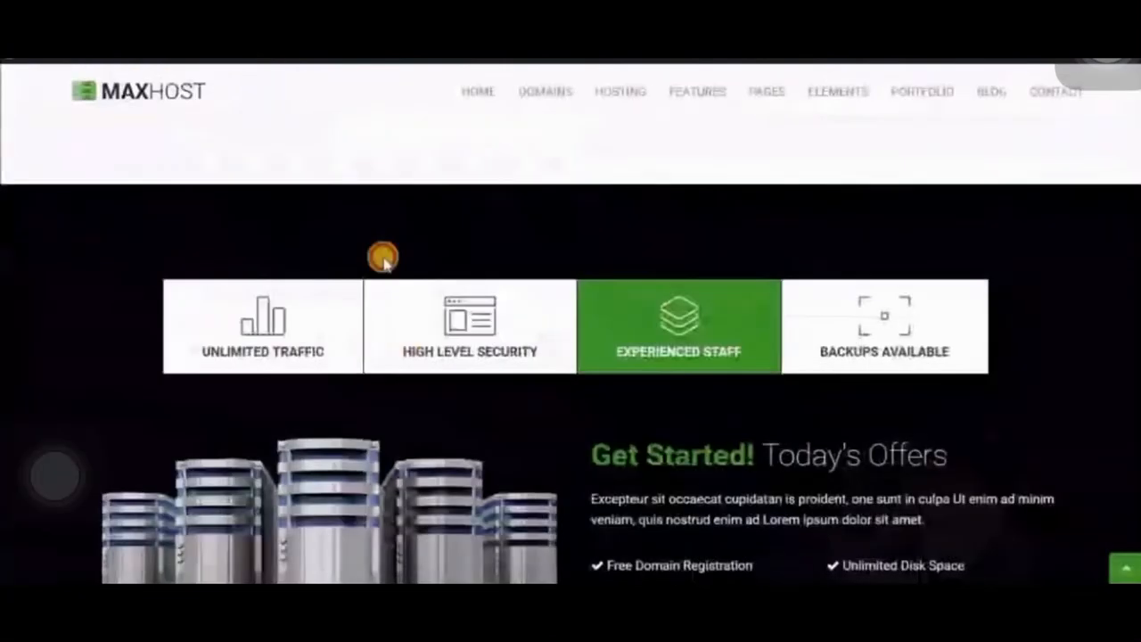
scroll(383, 255, down, 10)
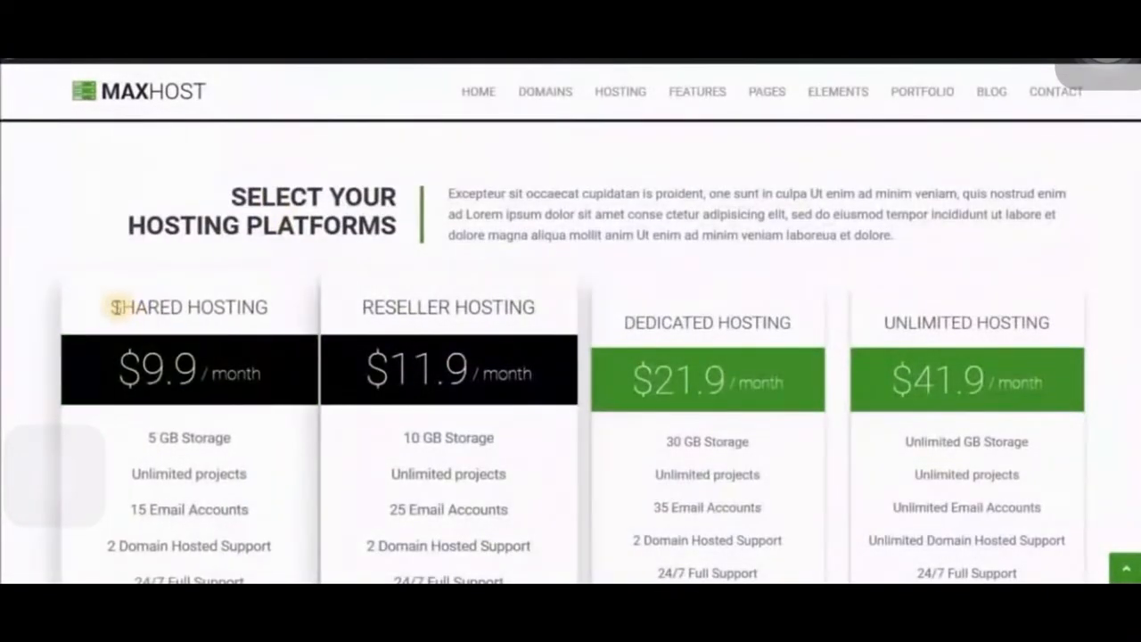
drag(115, 307, 262, 307)
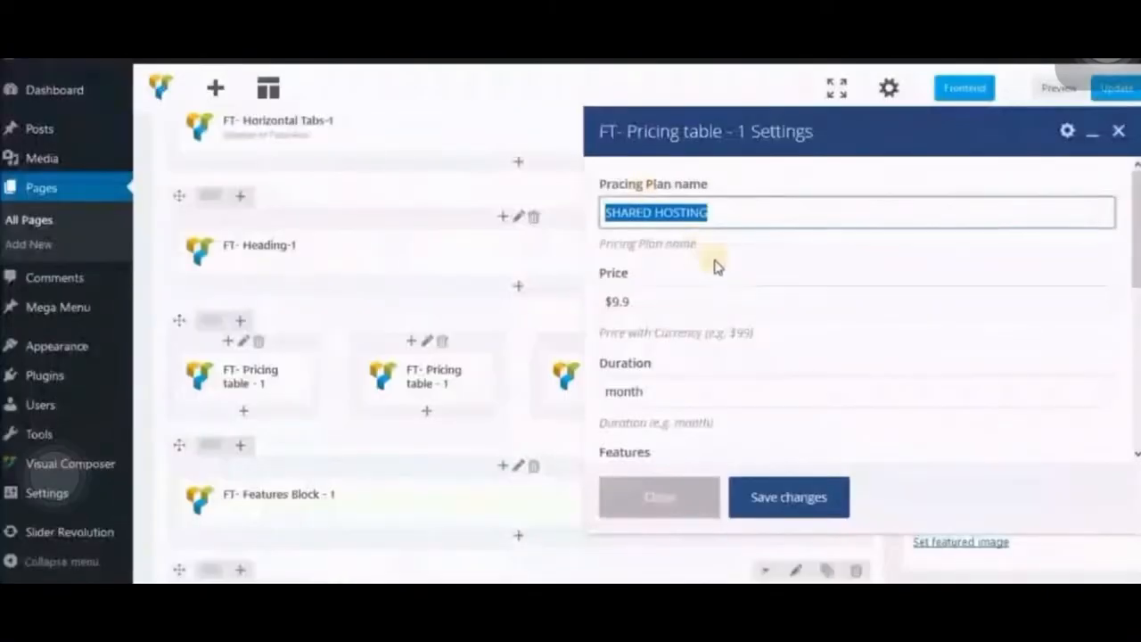
text(Test)
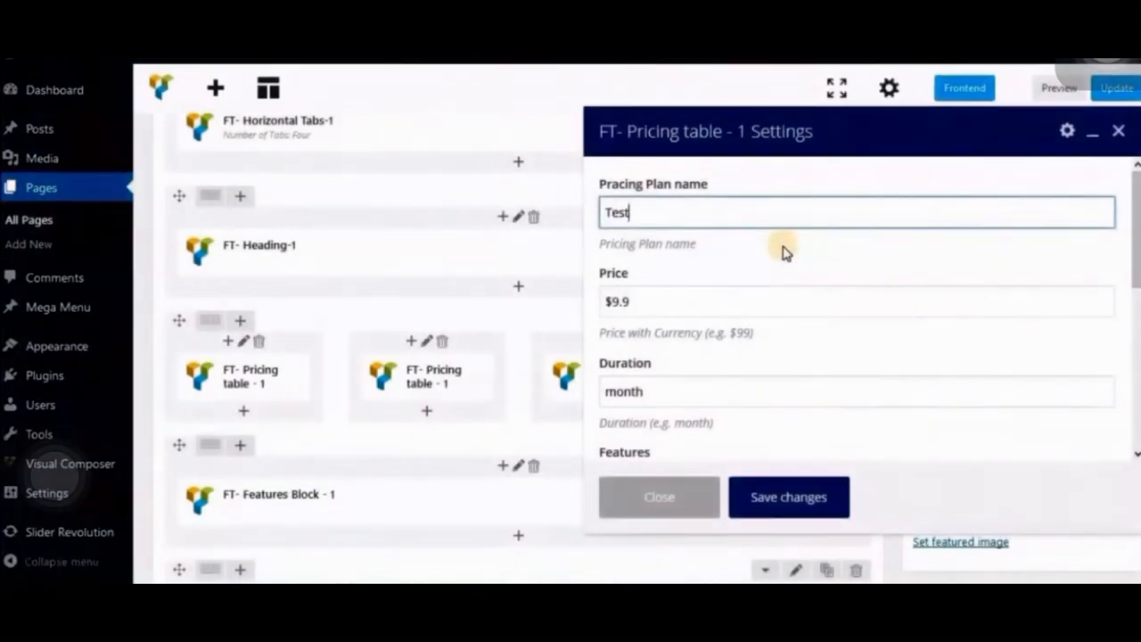
text( Title)
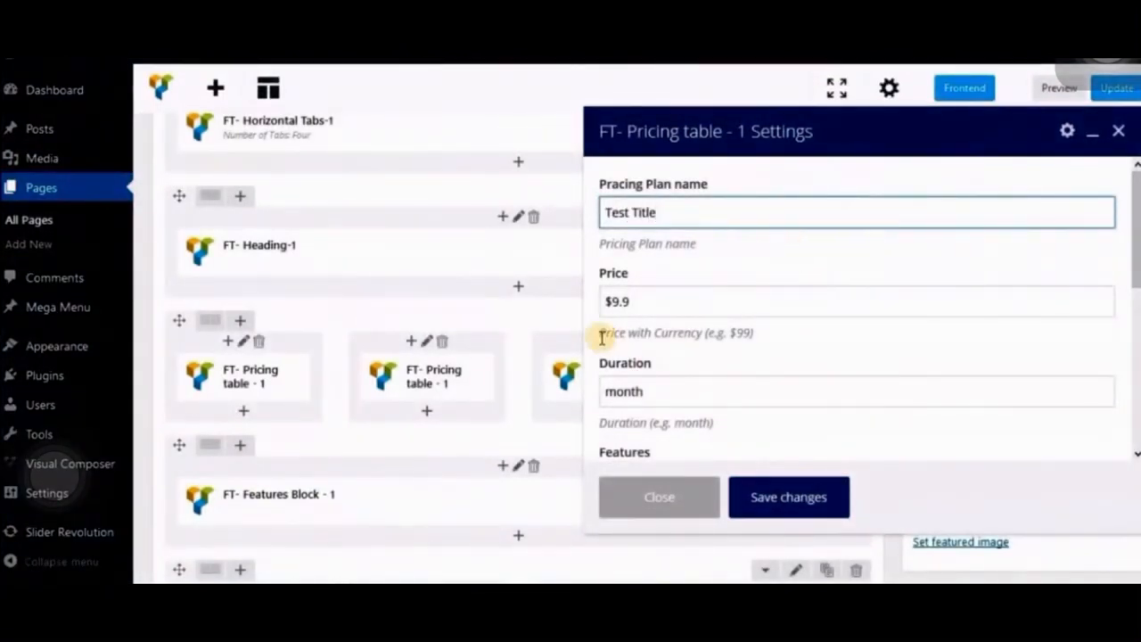
- Set the pricing plan's price to $15.9 and its duration to "year"
double_click(621, 302)
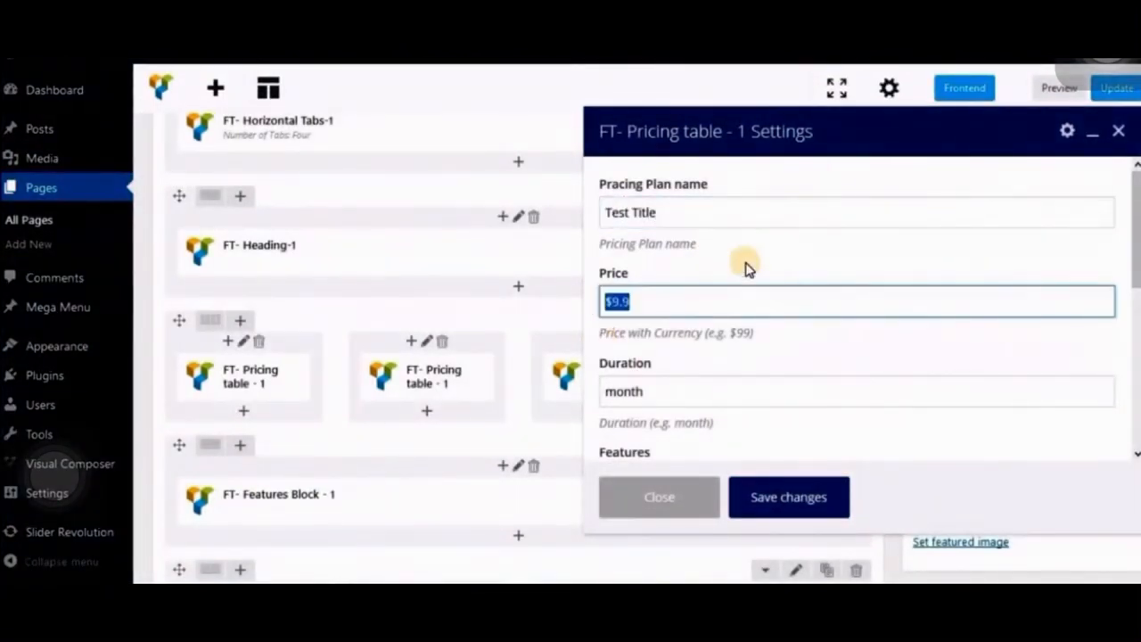
text($15.9)
key(Tab)
text(ye)
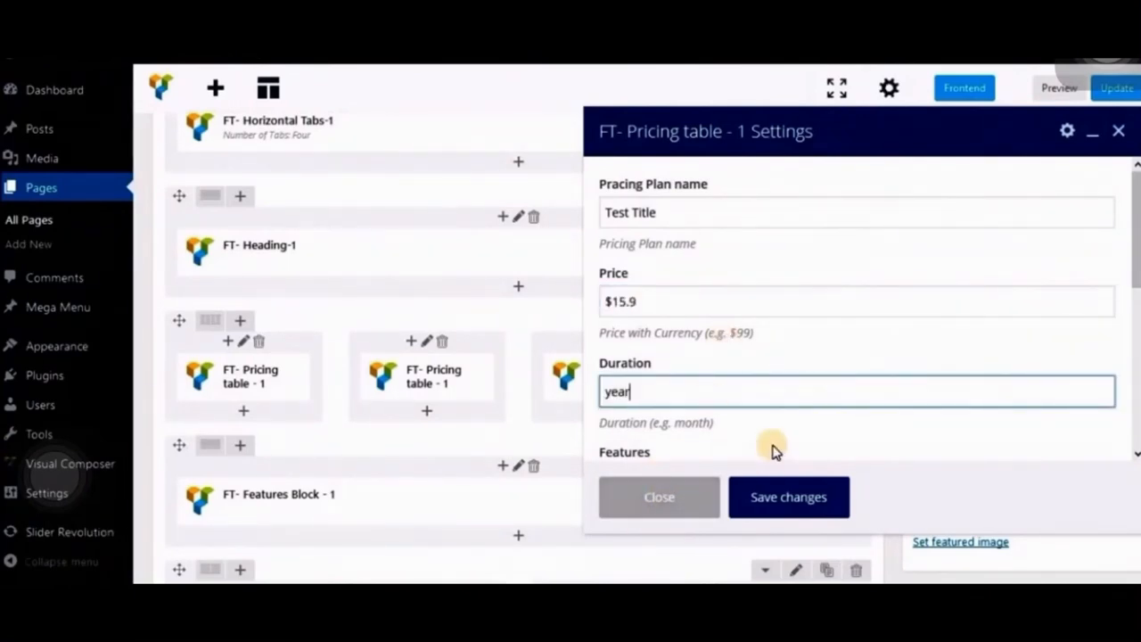
- Edit the plan's first two feature lines to read "10 GB Storage" and "Full projects"
scroll(773, 451, down, 3)
click(664, 392)
key(Up)
key(Home)
key(Delete)
text(10)
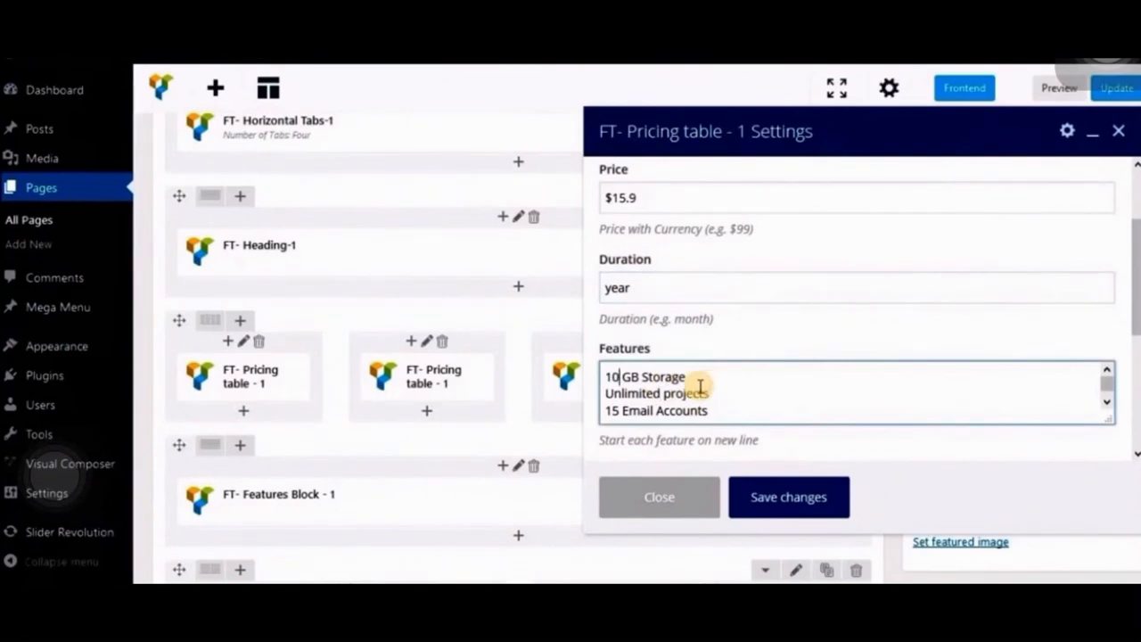
double_click(653, 394)
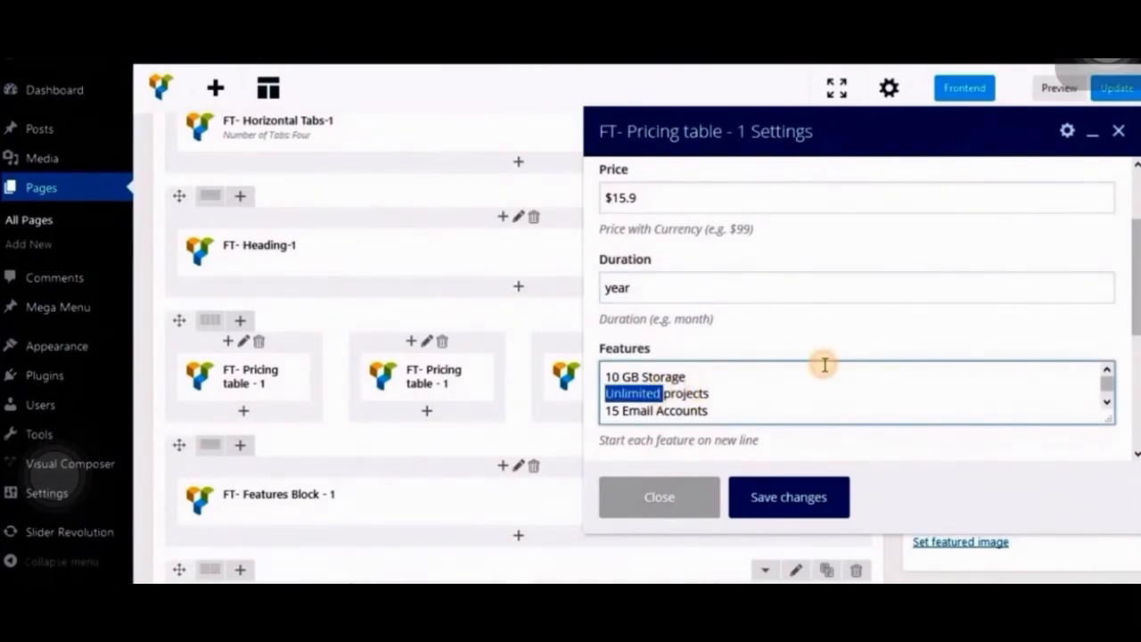
text(Full)
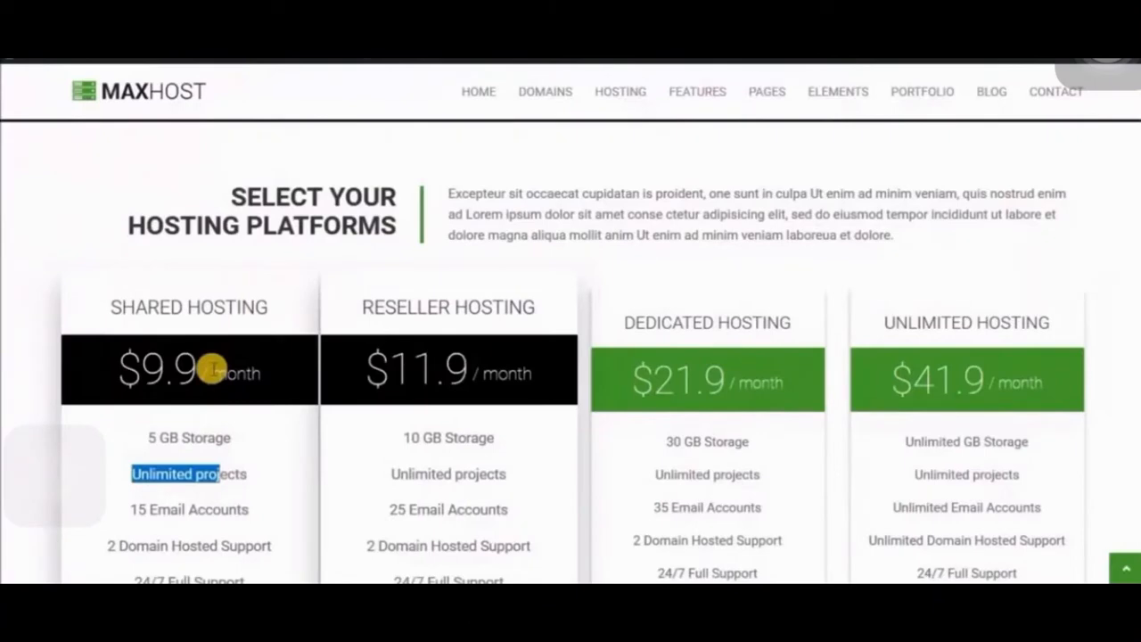
- Compare the edits with the live pricing table, save the element's changes and update the Home page
drag(140, 374, 156, 367)
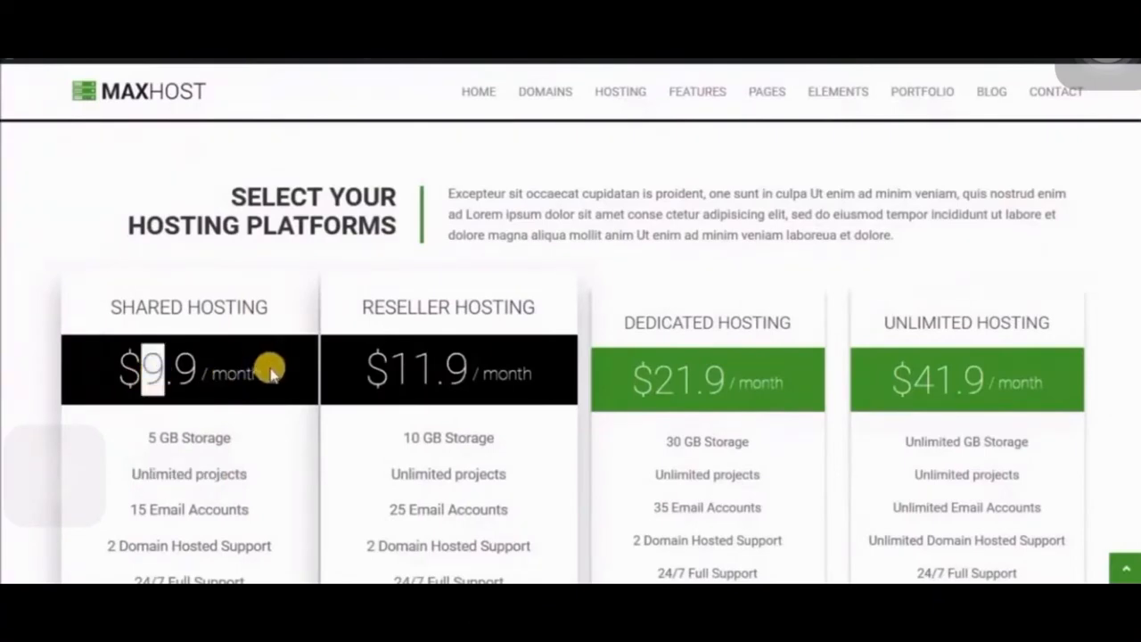
double_click(235, 374)
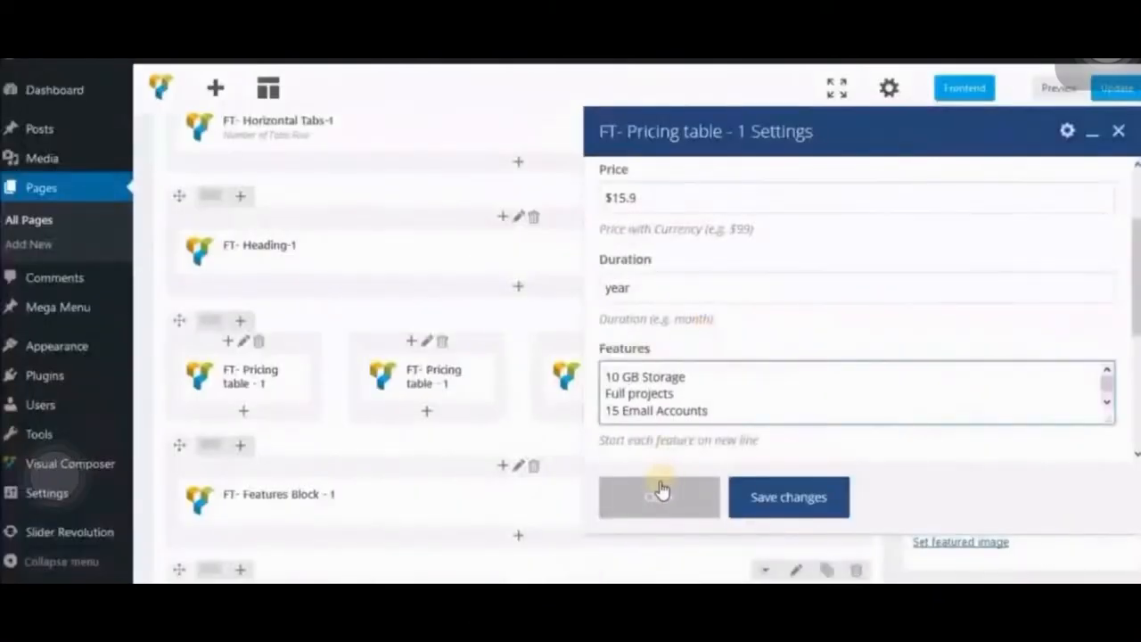
click(788, 497)
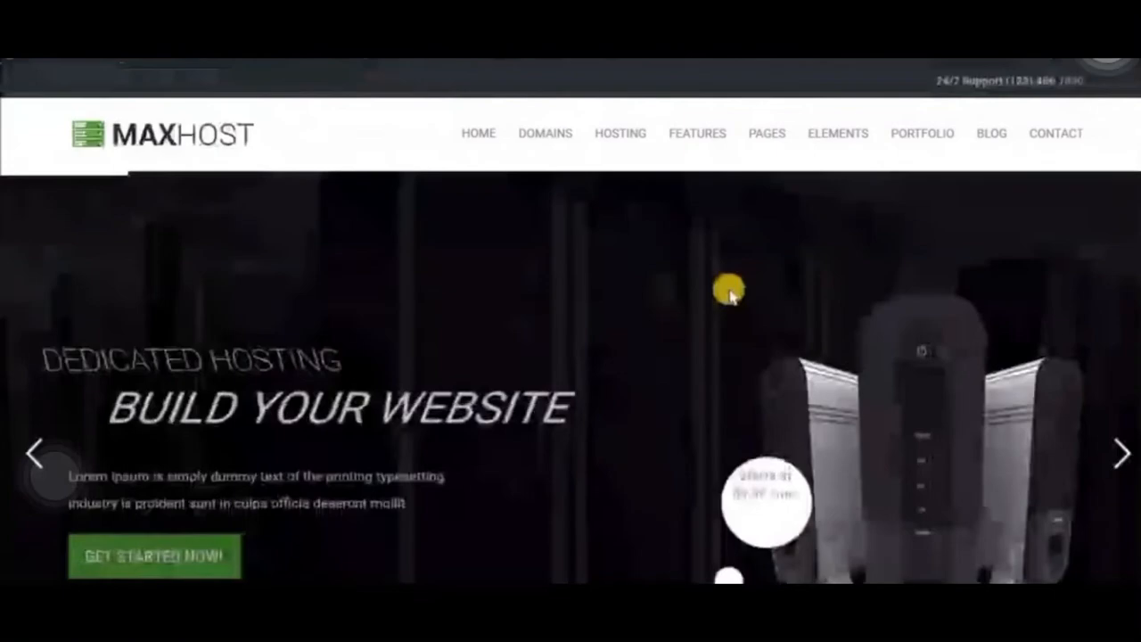
- Reload the live home page and check the first pricing table's edited title, price, duration and features
scroll(731, 293, down, 10)
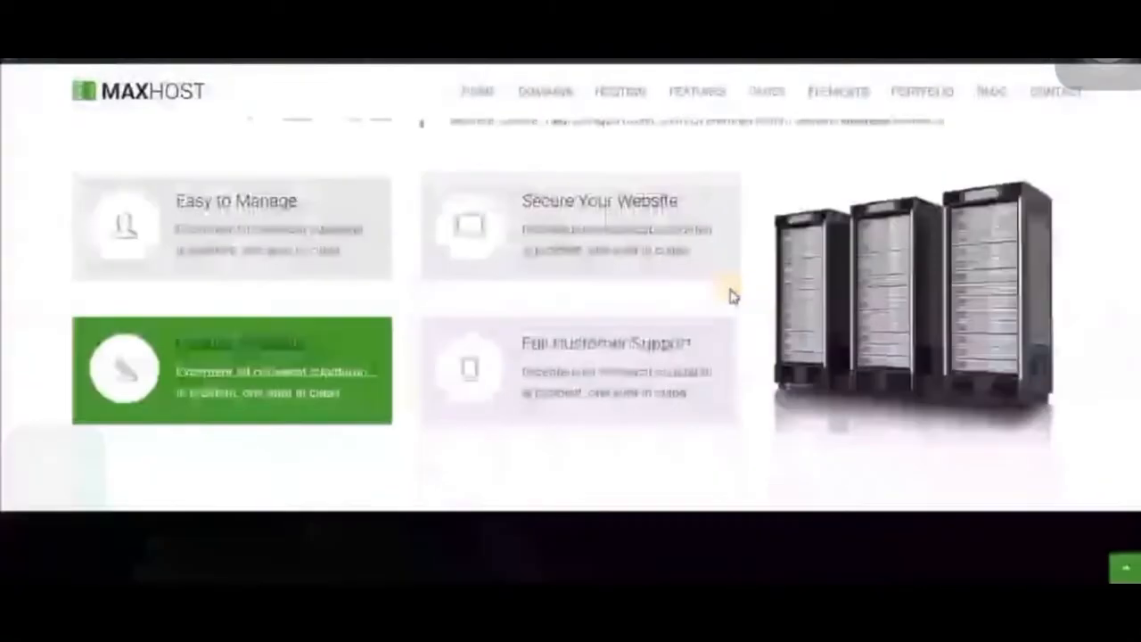
scroll(732, 292, down, 5)
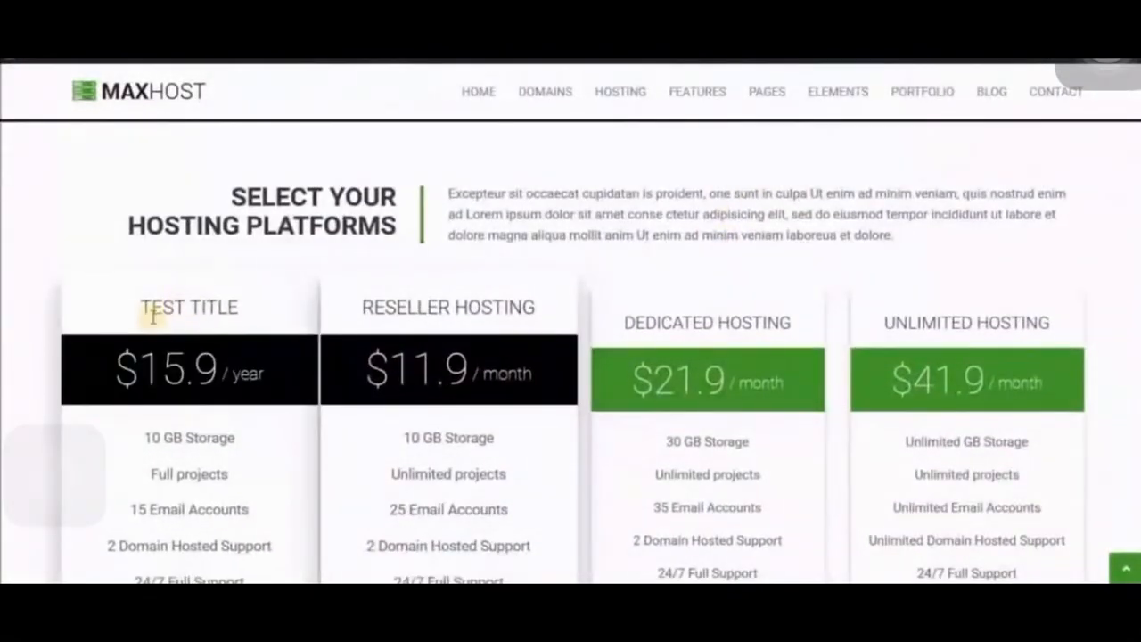
drag(145, 312, 239, 395)
drag(171, 445, 229, 410)
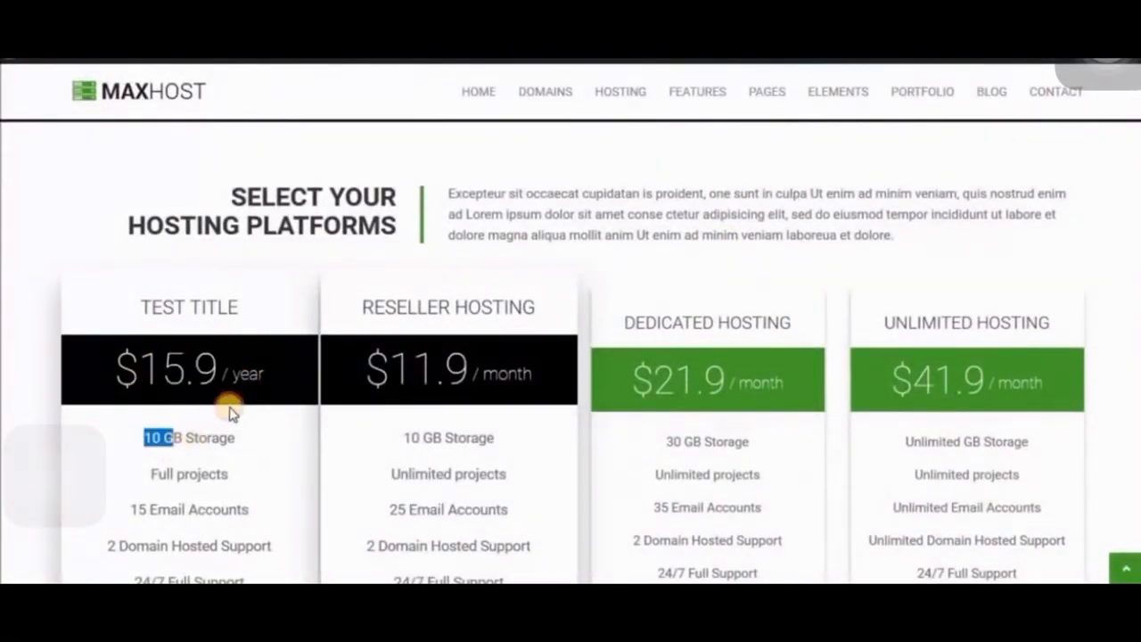
scroll(232, 409, up, 2)
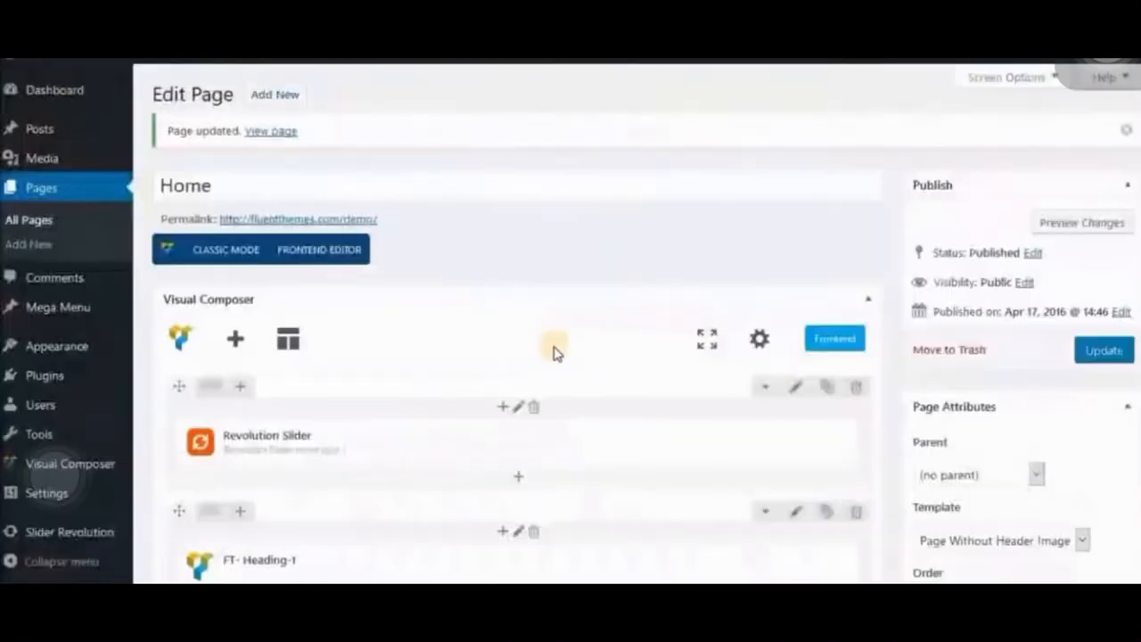
- Add an FT- Heading-5 element at the end of the Home page, below the Clients Block
scroll(562, 352, down, 10)
drag(567, 357, 571, 359)
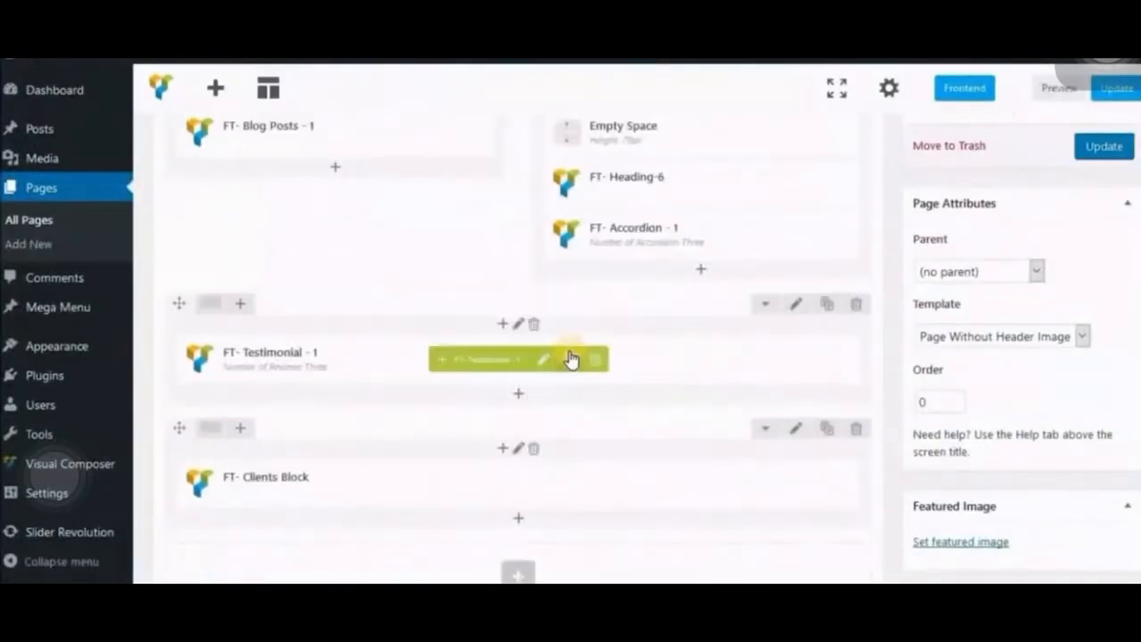
scroll(543, 358, down, 3)
click(731, 331)
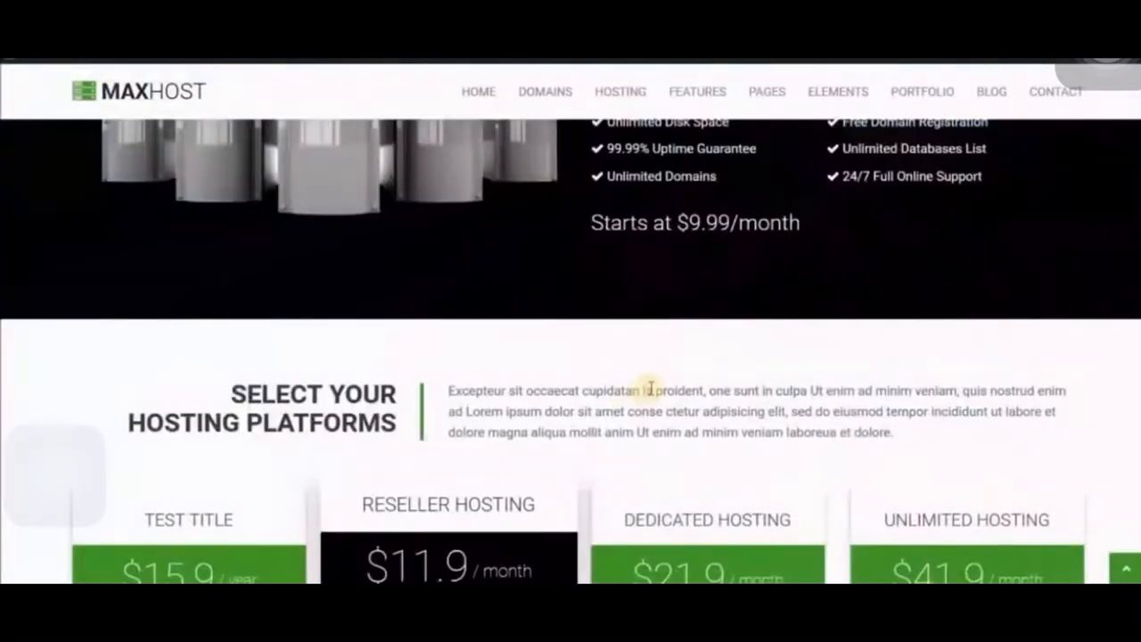
scroll(718, 354, down, 15)
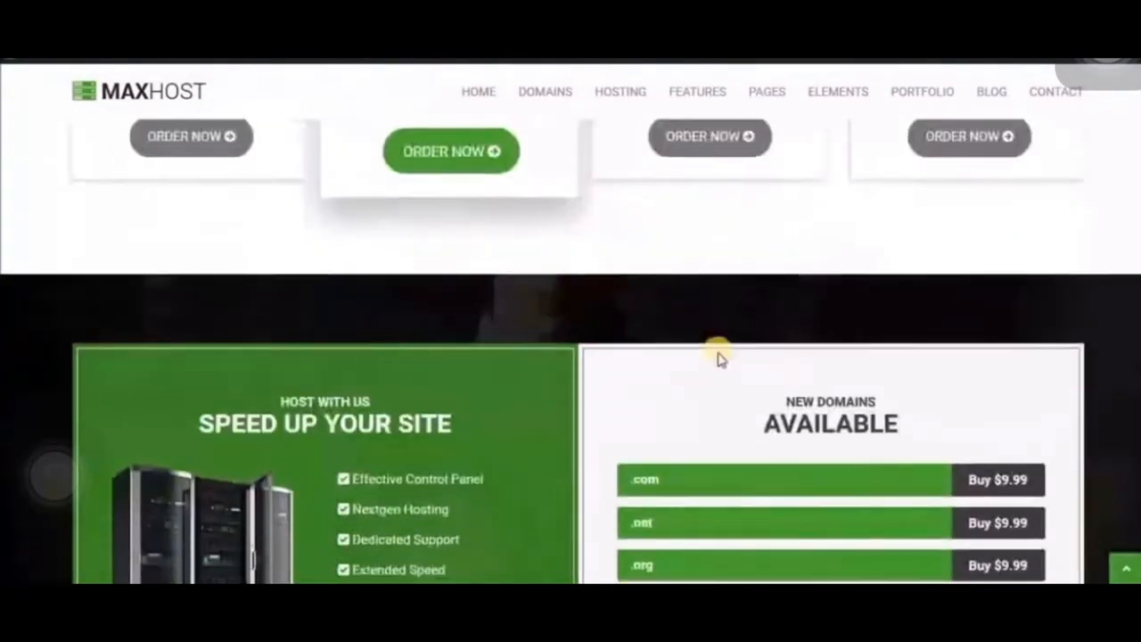
scroll(722, 360, down, 3)
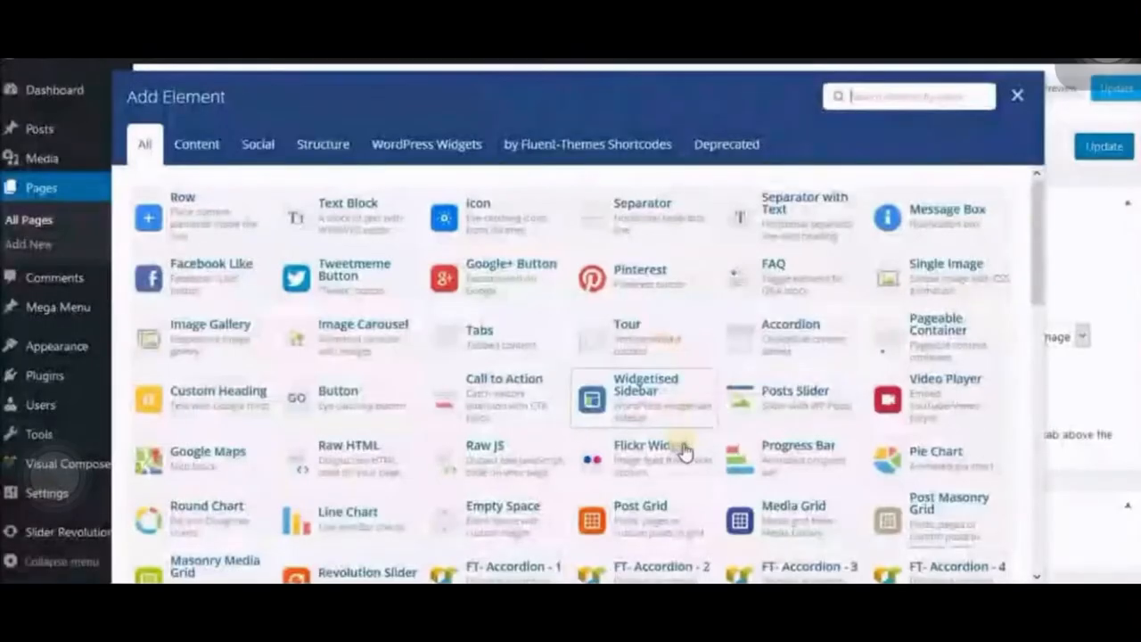
scroll(683, 438, down, 5)
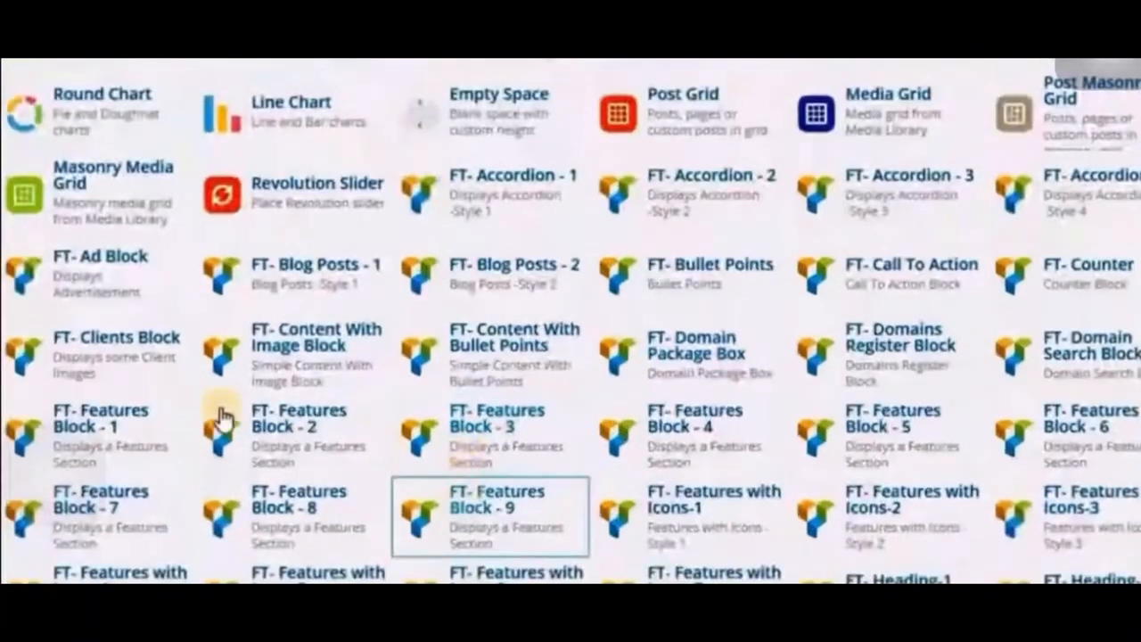
scroll(927, 459, down, 3)
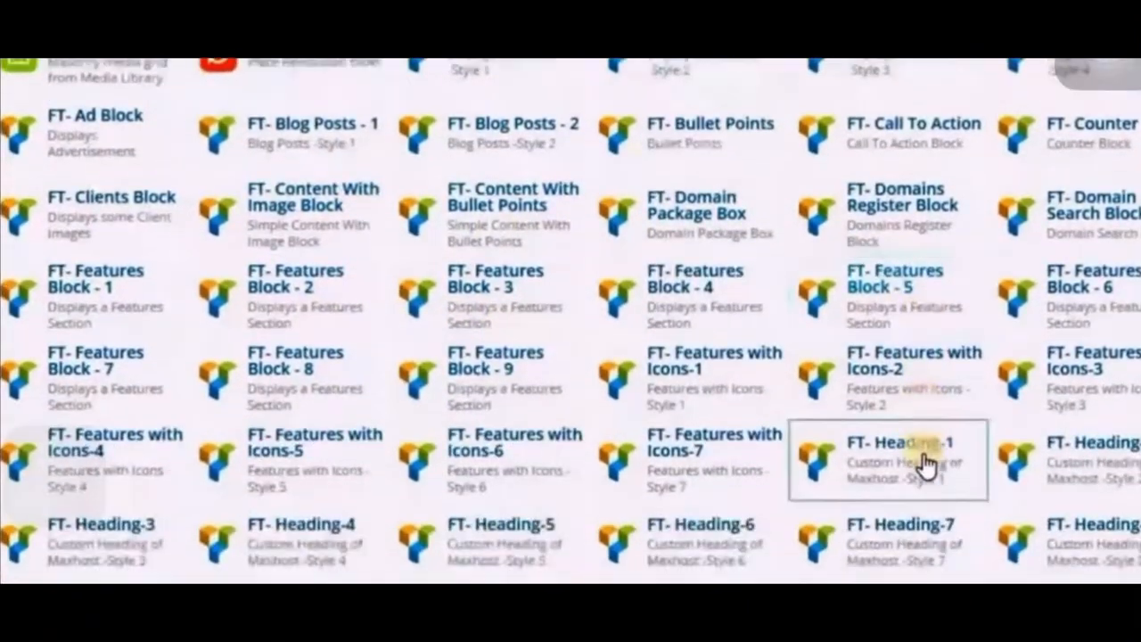
scroll(1008, 464, down, 3)
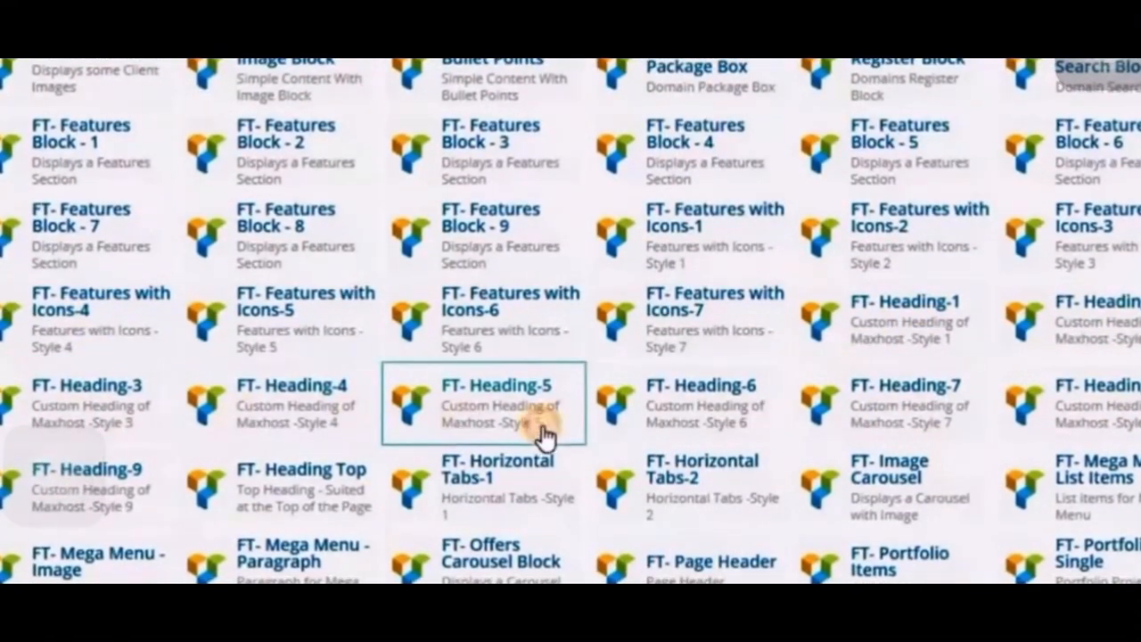
click(483, 403)
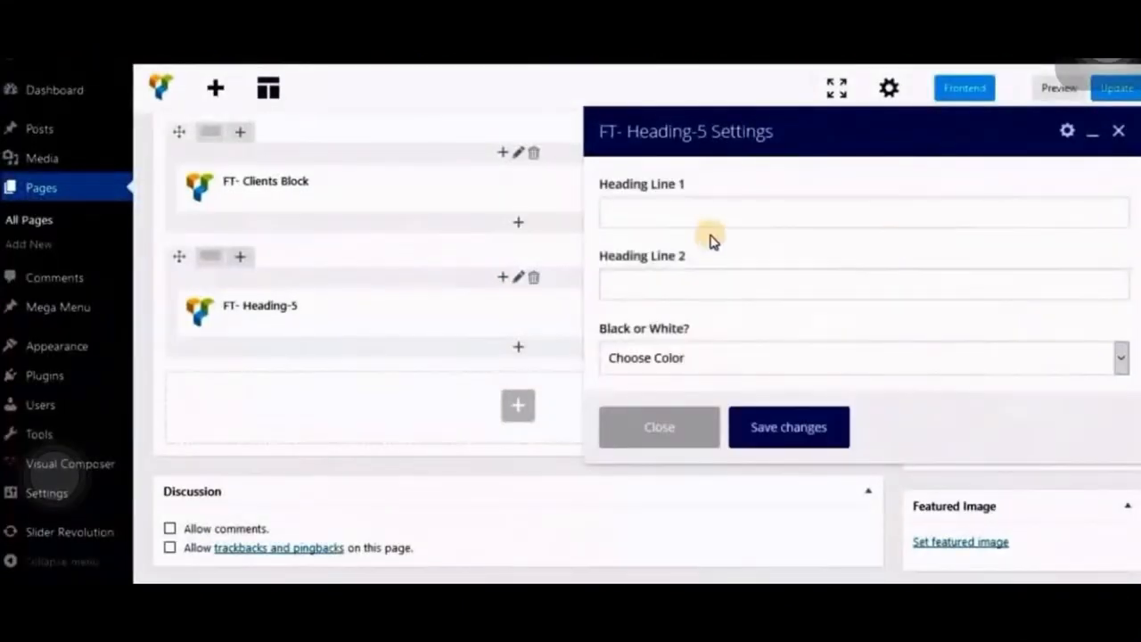
- Enter "A new block of Heading style 5" as Heading Line 1 and copy the same text into Heading Line 2
click(718, 215)
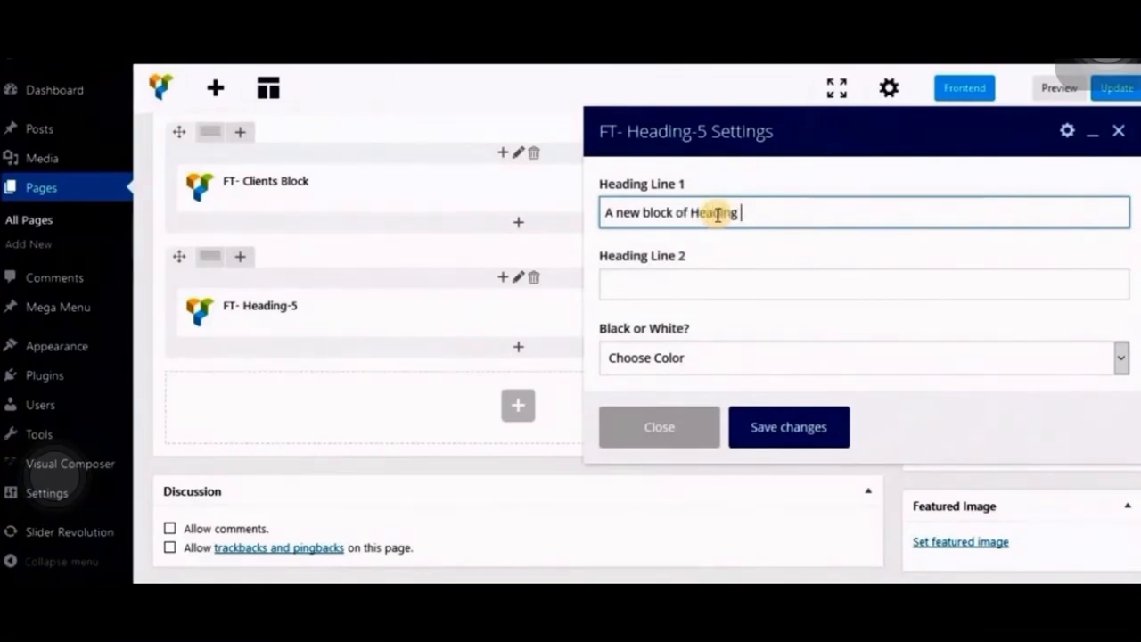
text(A new block of Heading Style 5)
key(Tab)
triple_click(743, 213)
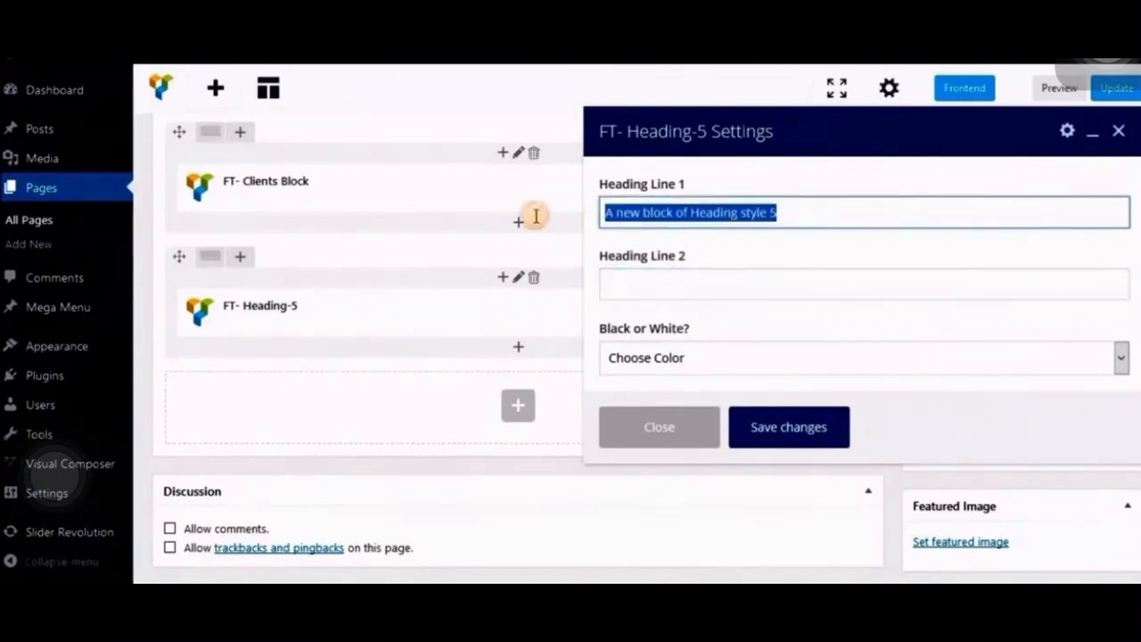
key(ctrl+c)
click(689, 294)
key(ctrl+v)
- Shorten Heading Line 1 to "Heading style 5"
triple_click(660, 211)
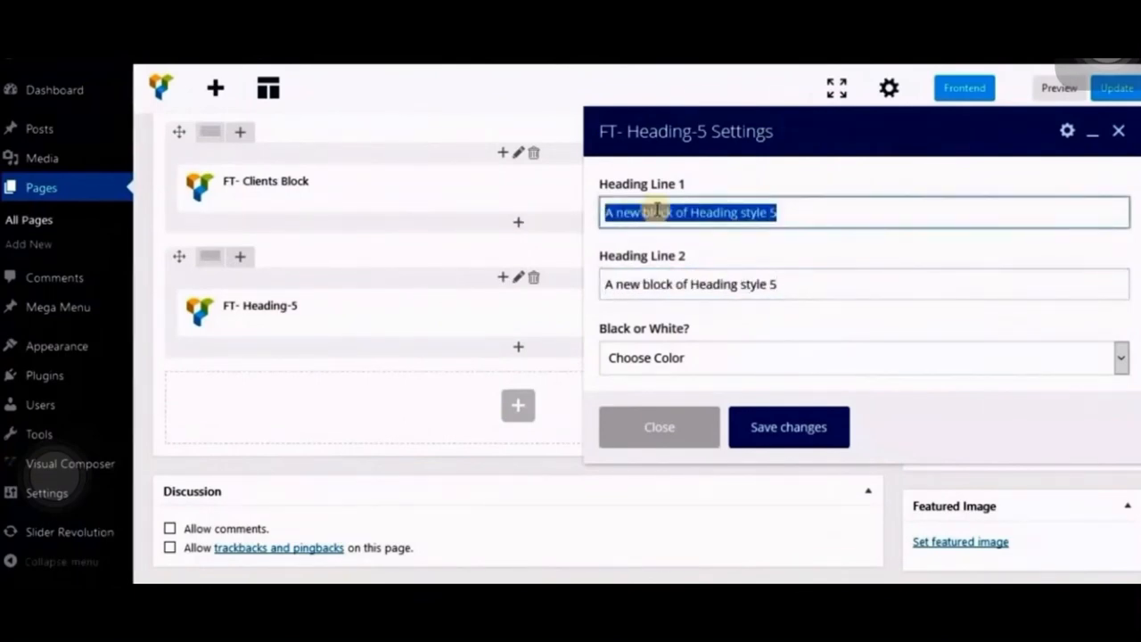
click(686, 213)
shift+click(610, 214)
key(BackSpace)
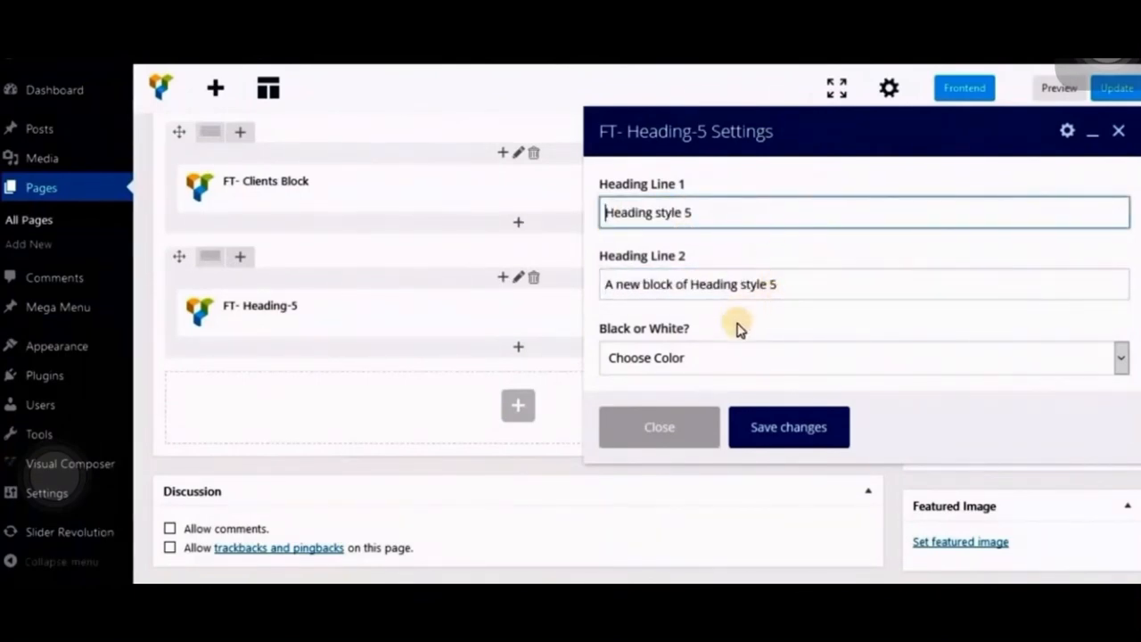
- Save the FT- Heading-5 element's settings with its two heading lines
scroll(729, 334, down, 2)
scroll(720, 334, up, 2)
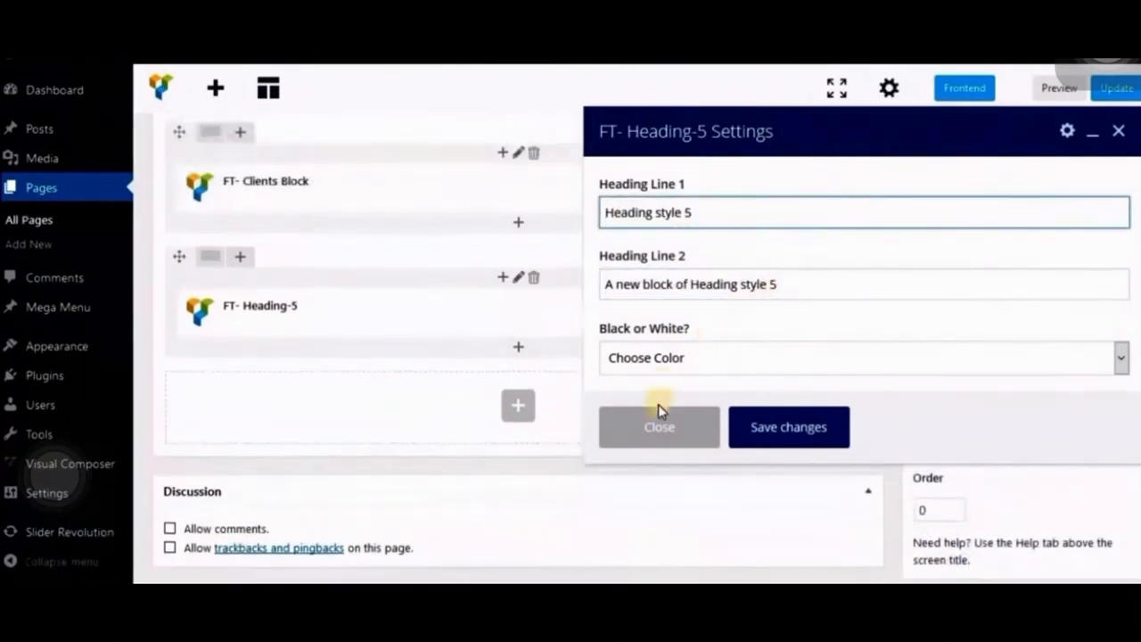
click(794, 428)
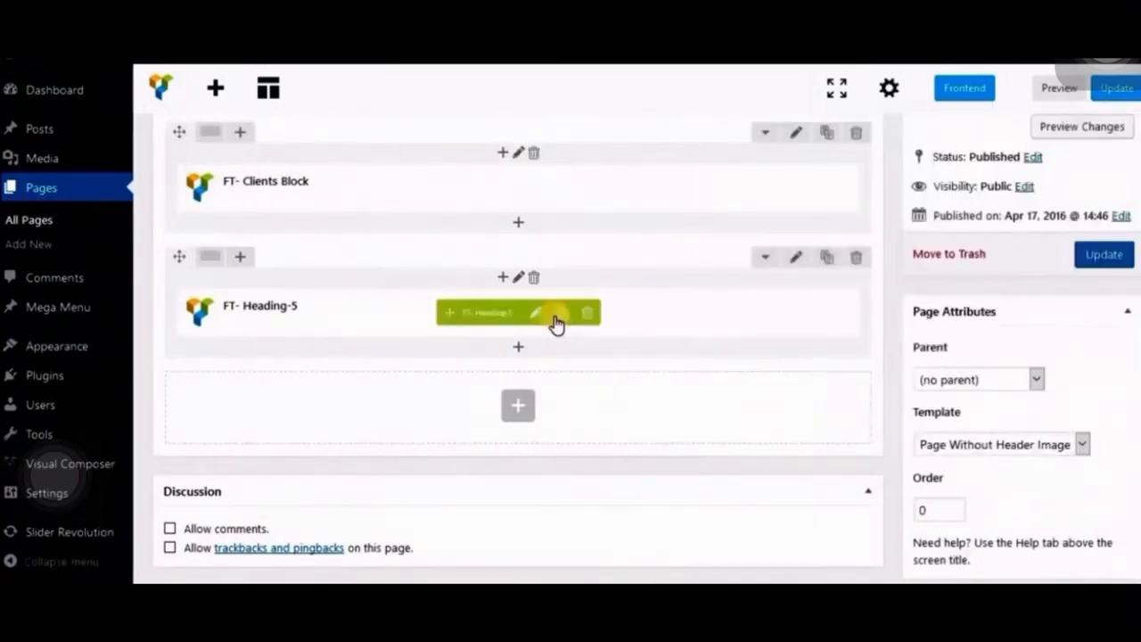
- Set the top and bottom padding of the FT- Heading-5 row to 40px, save the row settings and update the Home page
click(795, 259)
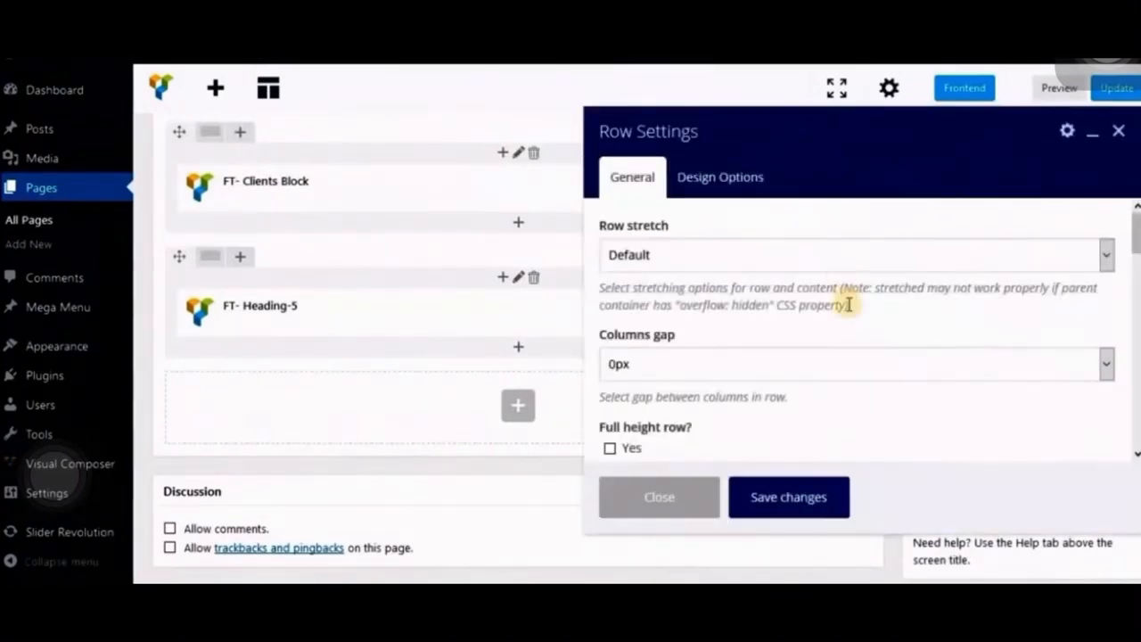
scroll(849, 305, down, 10)
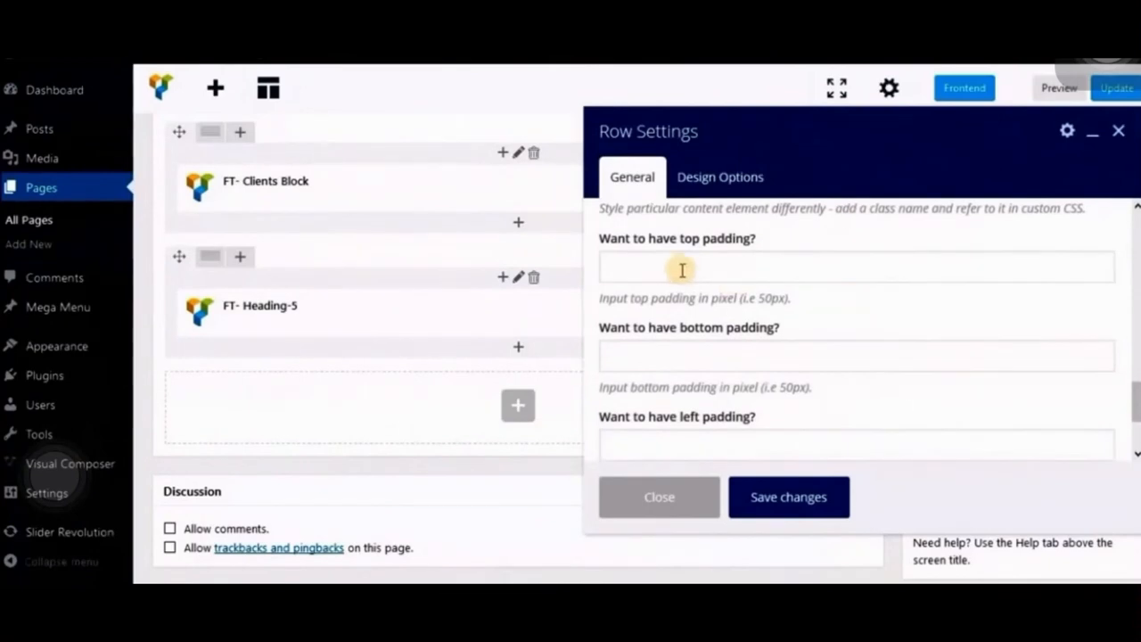
click(682, 270)
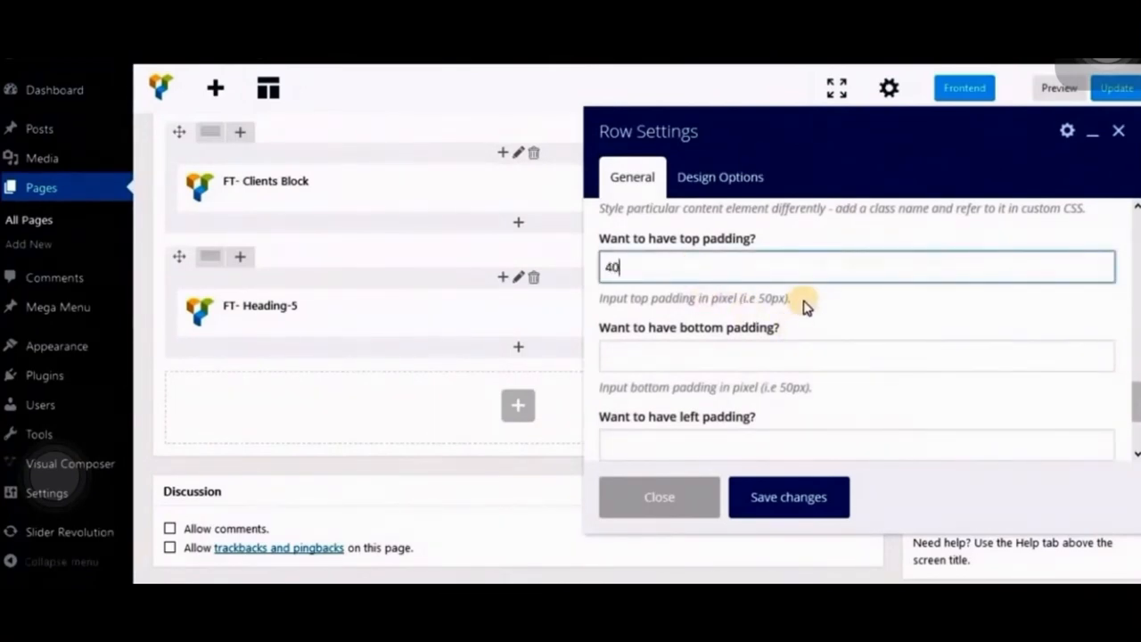
text(40px)
key(Tab)
text(40px)
click(776, 496)
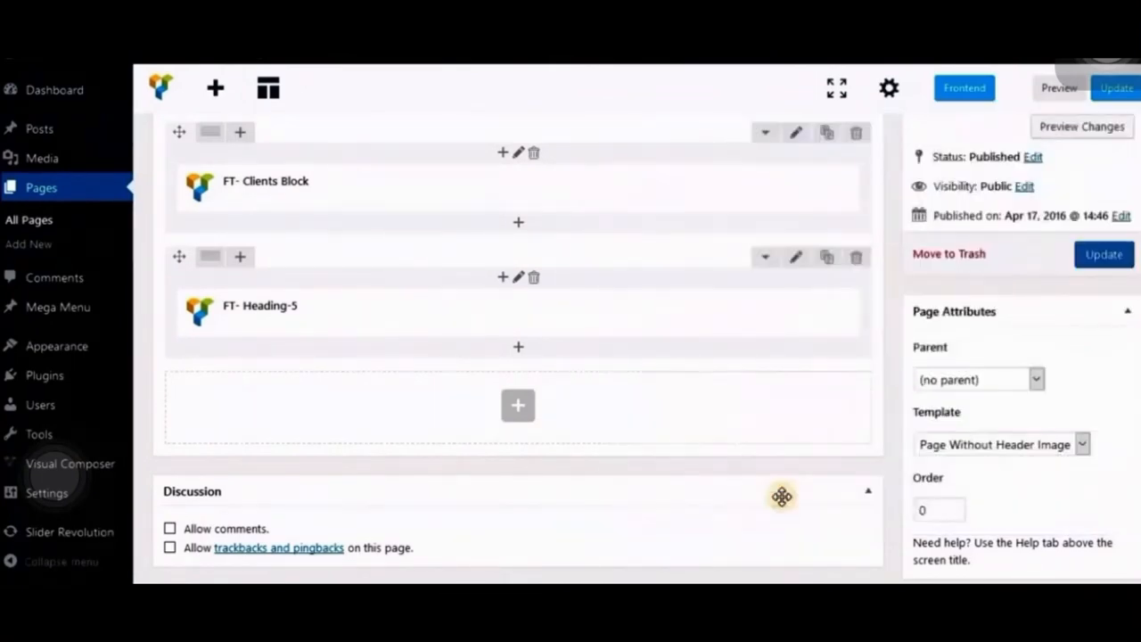
click(1104, 259)
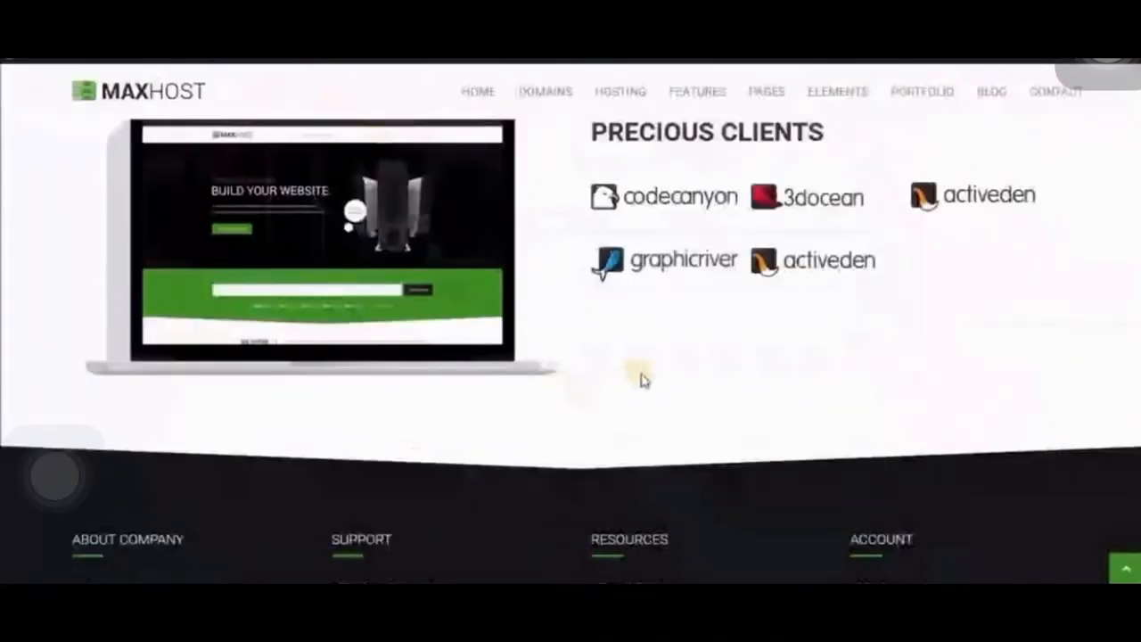
- Reload the live home page and examine the new heading block's two lines and spacing below the clients section
scroll(639, 377, up, 2)
scroll(565, 395, down, 3)
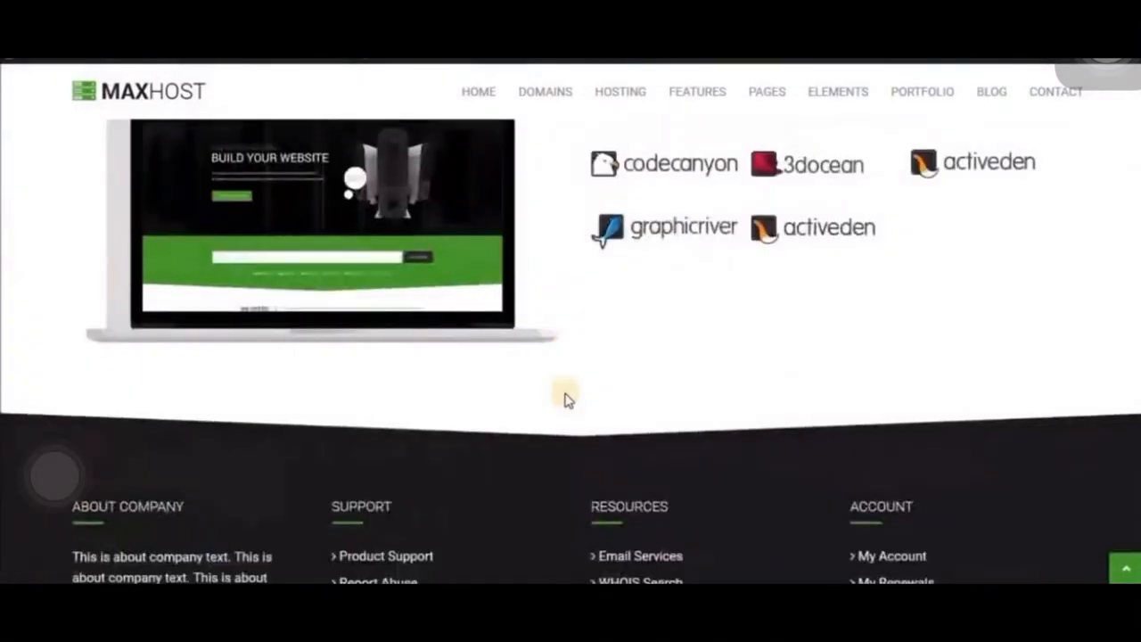
scroll(565, 395, up, 2)
scroll(564, 392, down, 3)
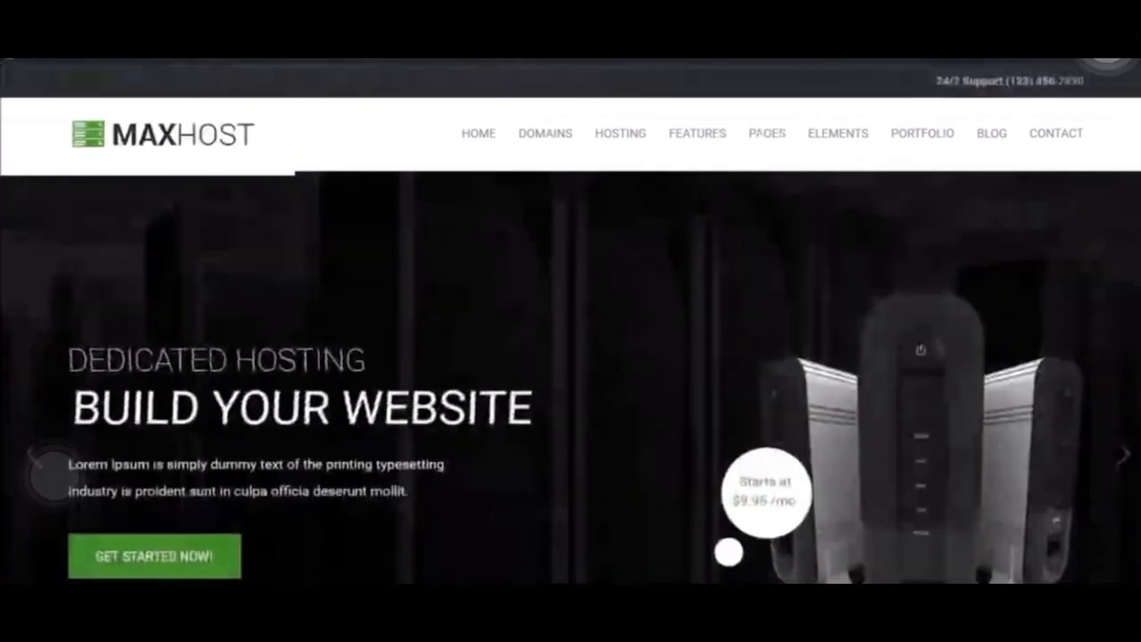
scroll(571, 357, down, 20)
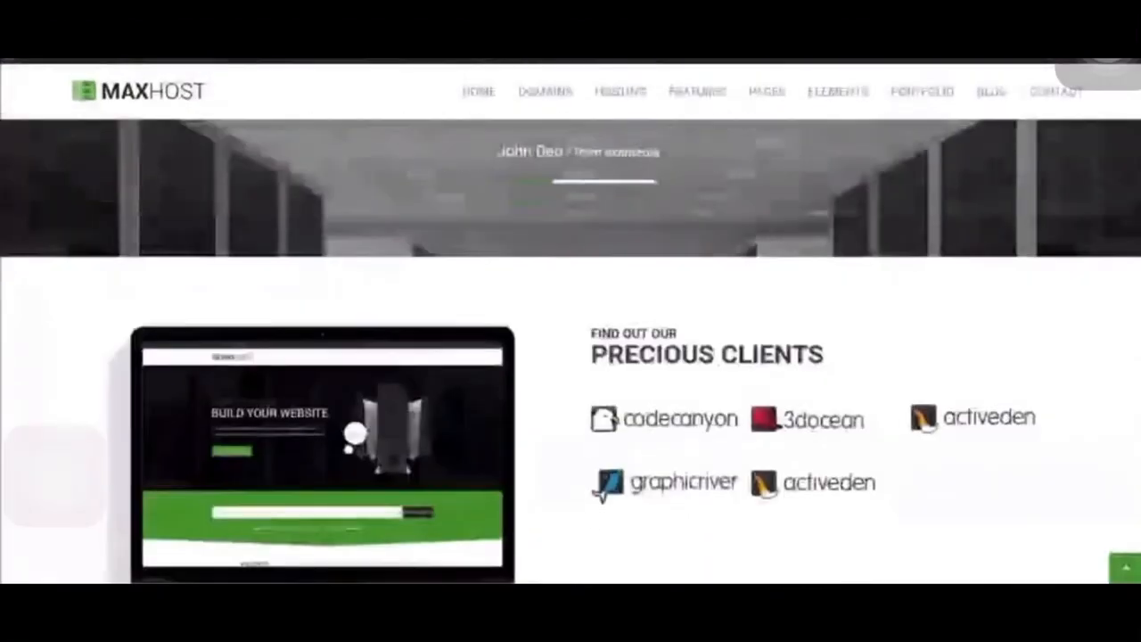
scroll(571, 357, down, 5)
scroll(708, 420, up, 2)
drag(529, 402, 631, 419)
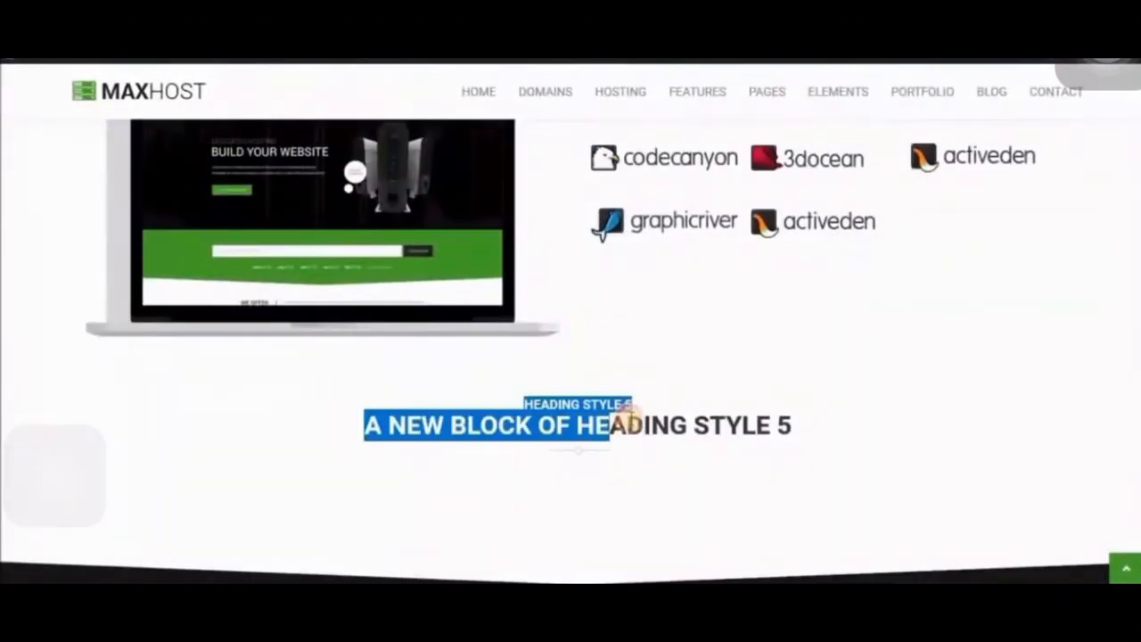
click(757, 426)
drag(736, 423, 594, 412)
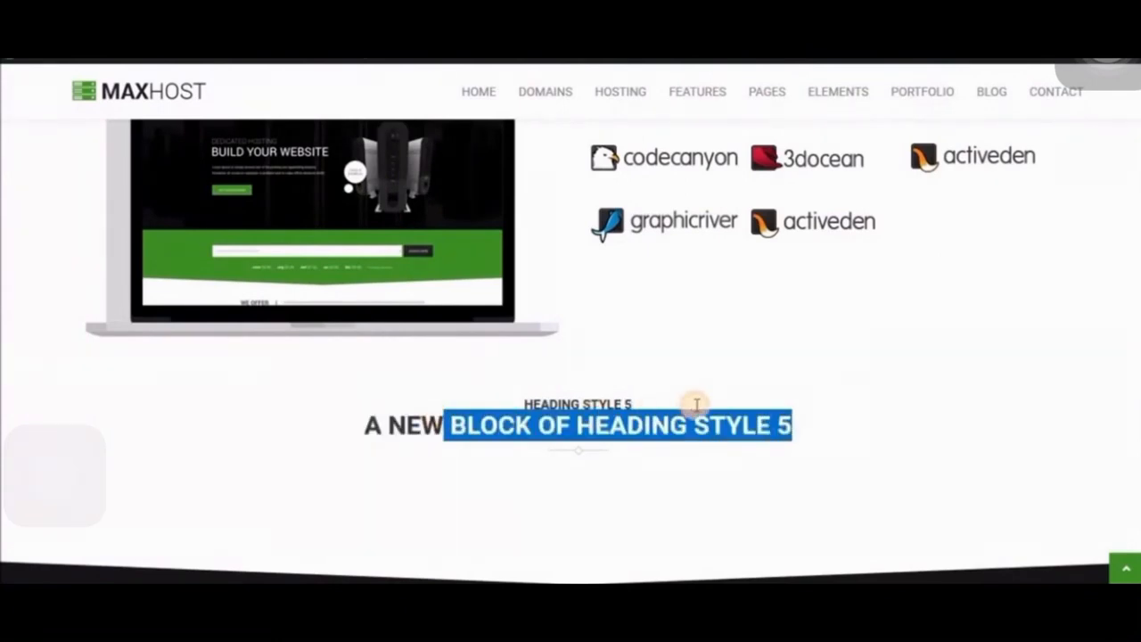
click(932, 415)
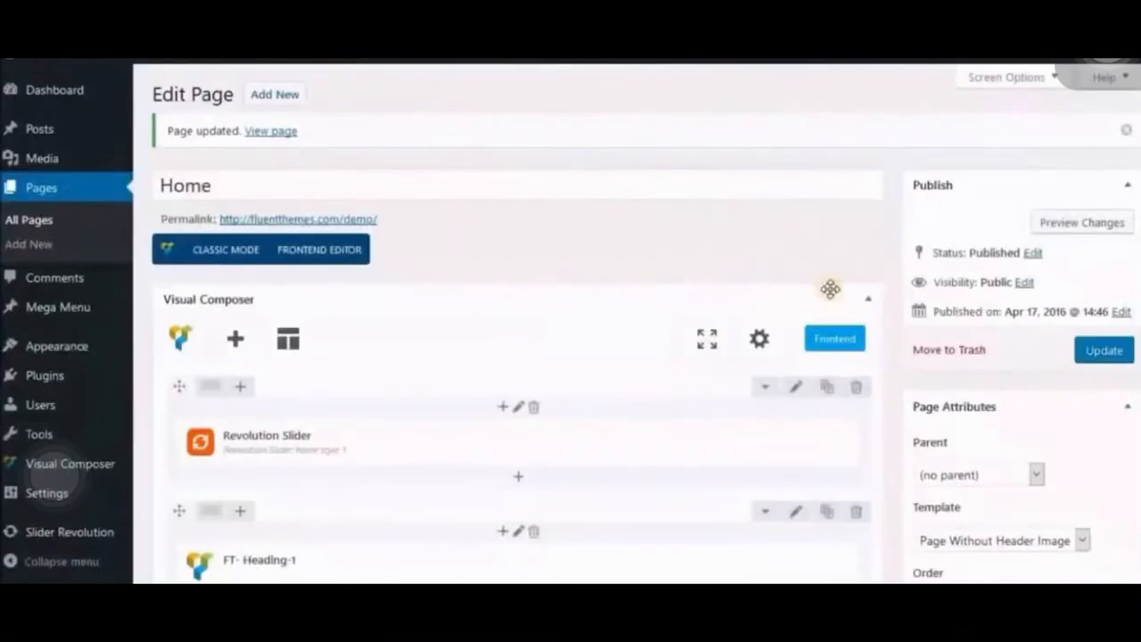